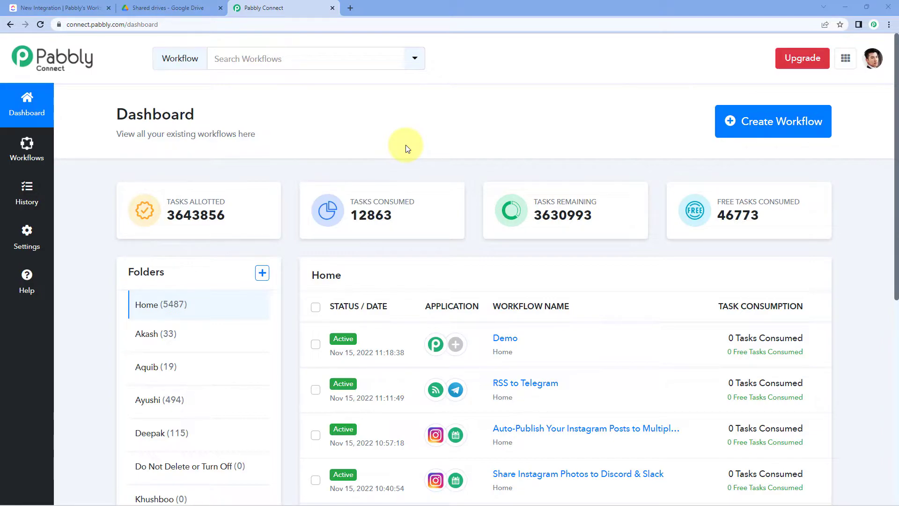
Create a new workflow named "ClickUp to Google Drive to Gmail"
click(750, 139)
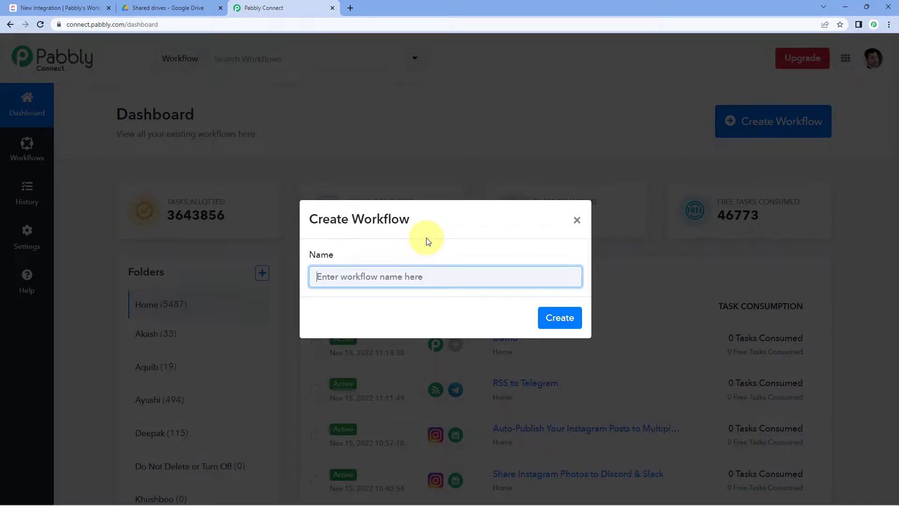
text(Cl)
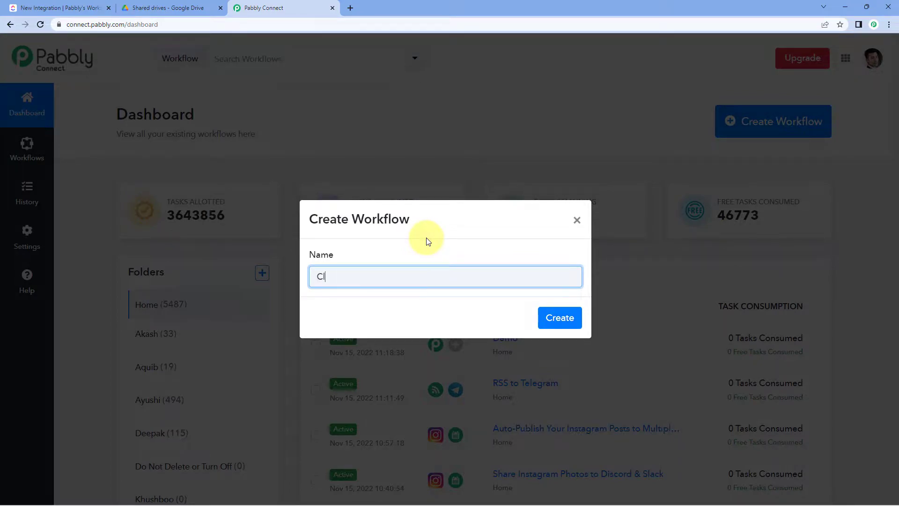
text(ickUp to Google Drive to GGmail)
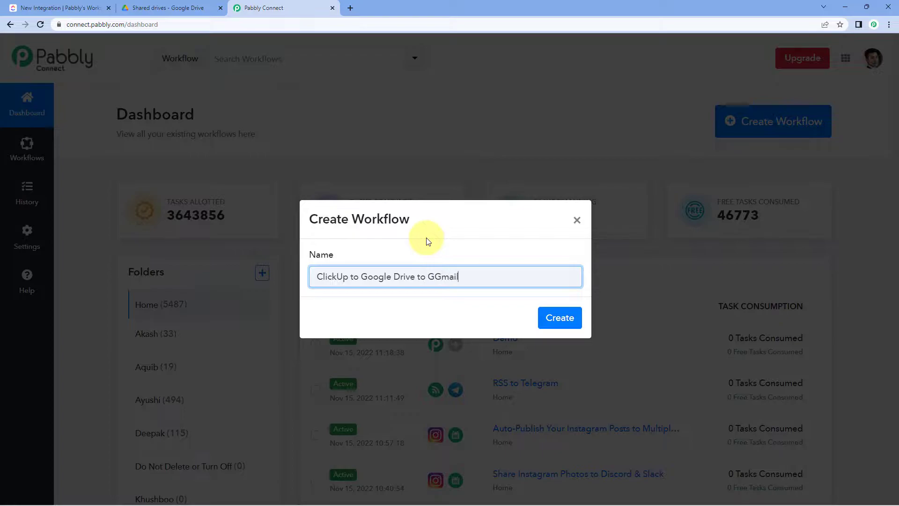
key(Delete)
click(556, 316)
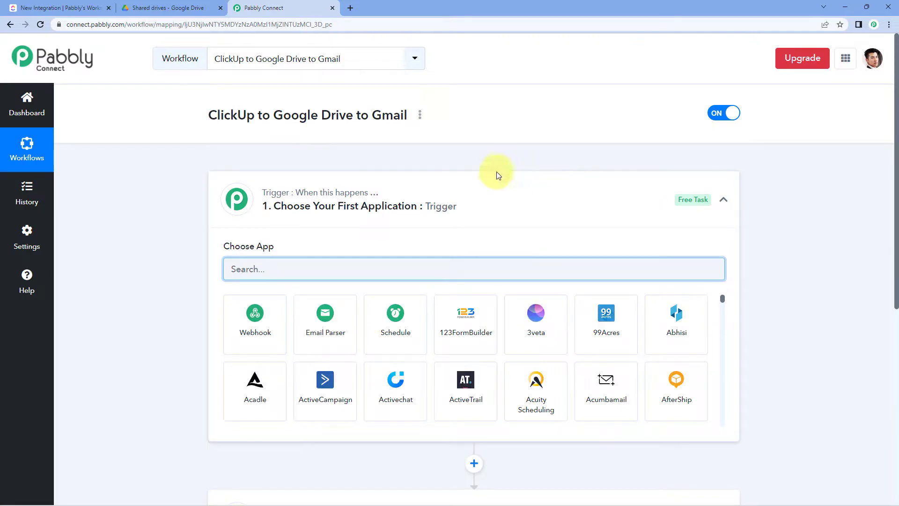
Search for ClickUp and choose it as the workflow's trigger application
click(492, 208)
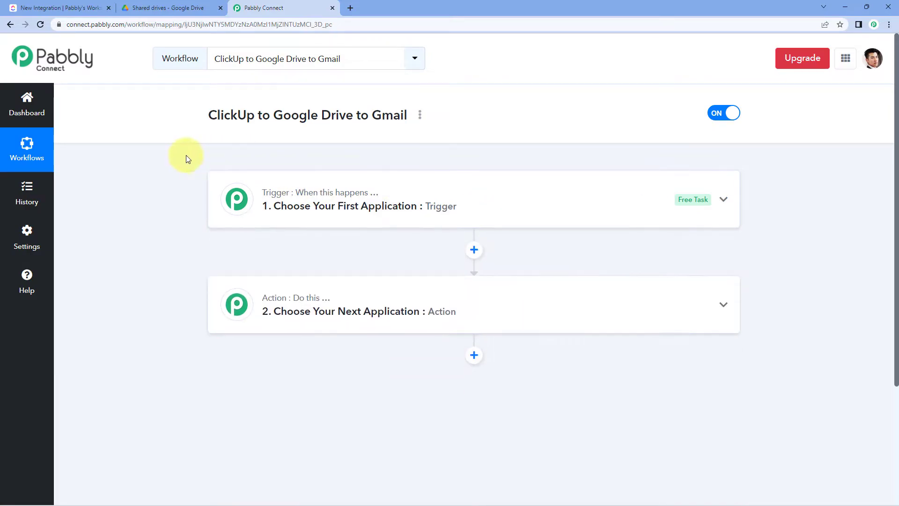
scroll(184, 155, down, 1)
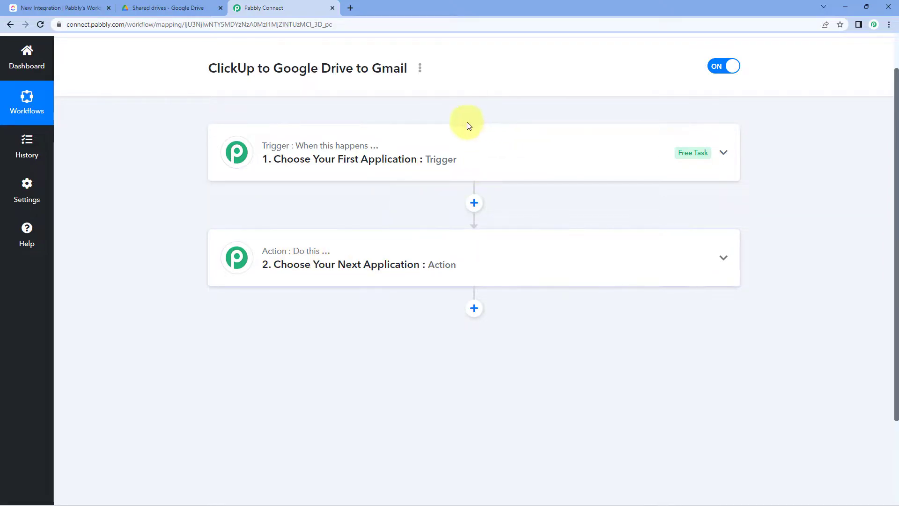
click(442, 134)
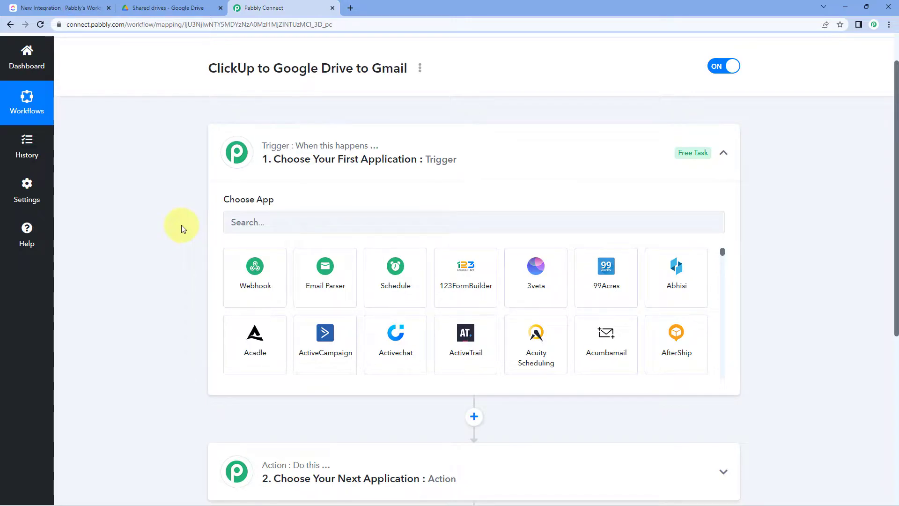
scroll(180, 225, down, 1)
click(281, 175)
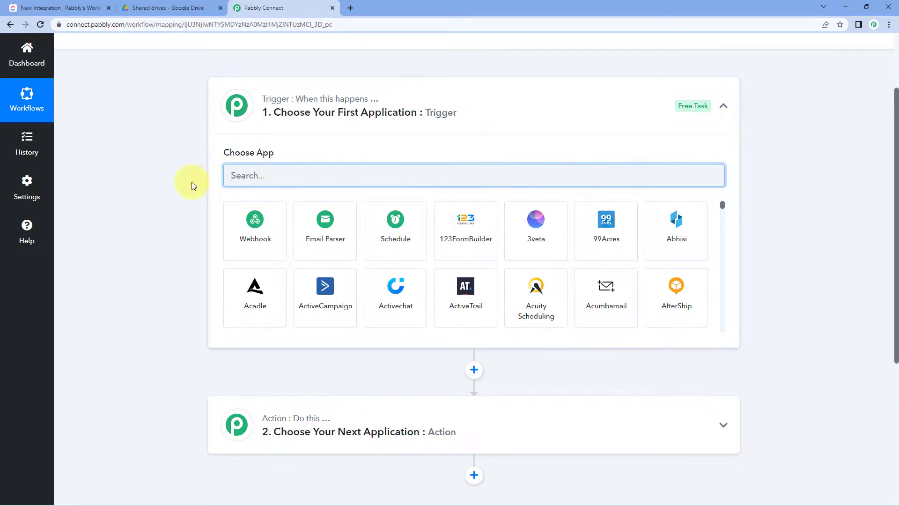
text(ClickUp)
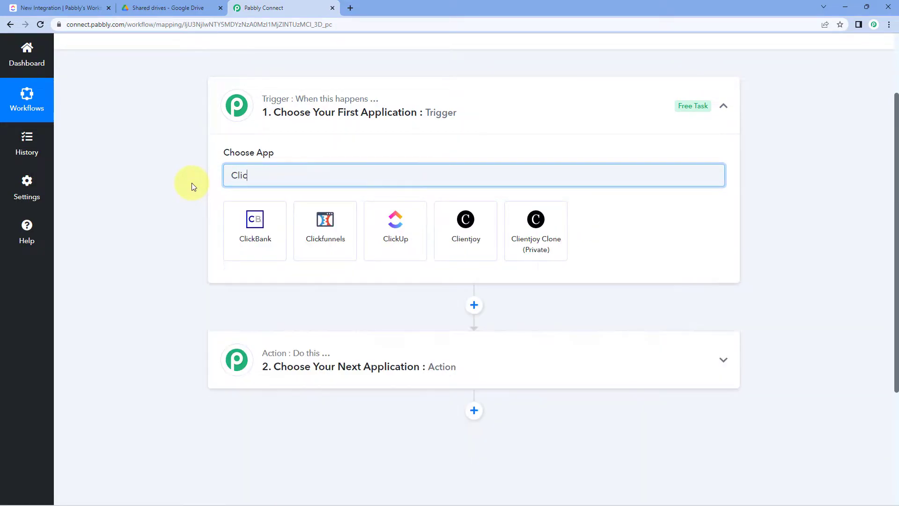
click(234, 225)
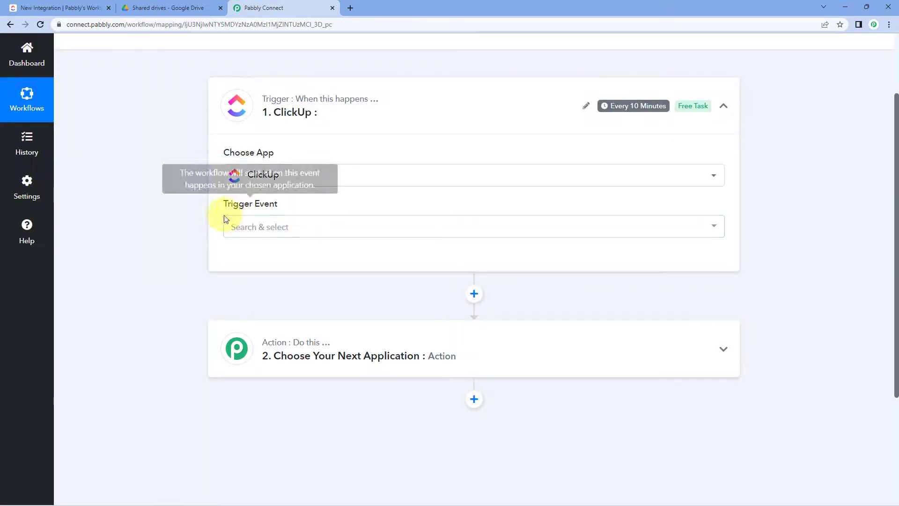
Set the ClickUp trigger event to New Task
click(323, 227)
scroll(201, 236, down, 2)
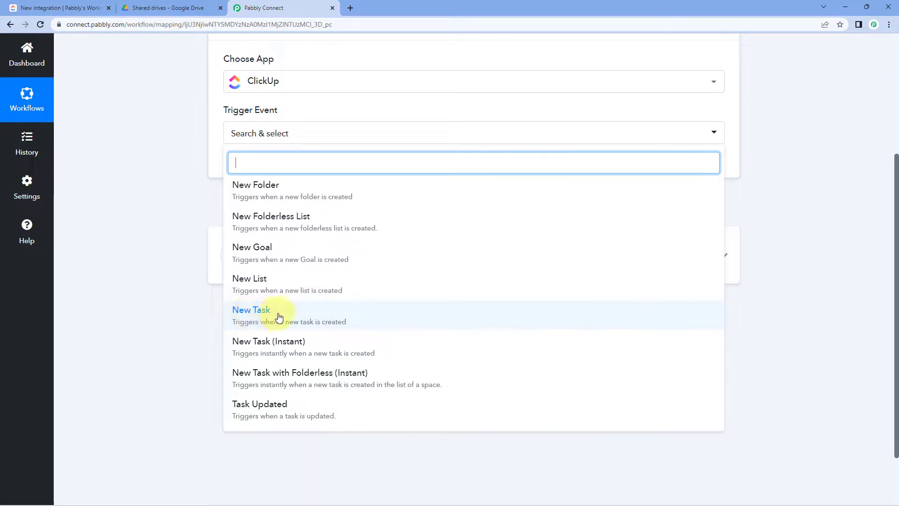
click(297, 314)
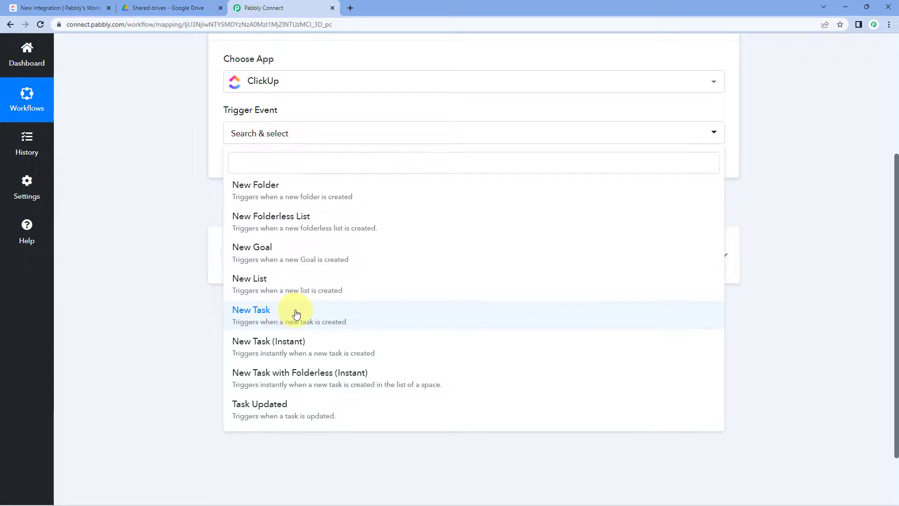
click(296, 313)
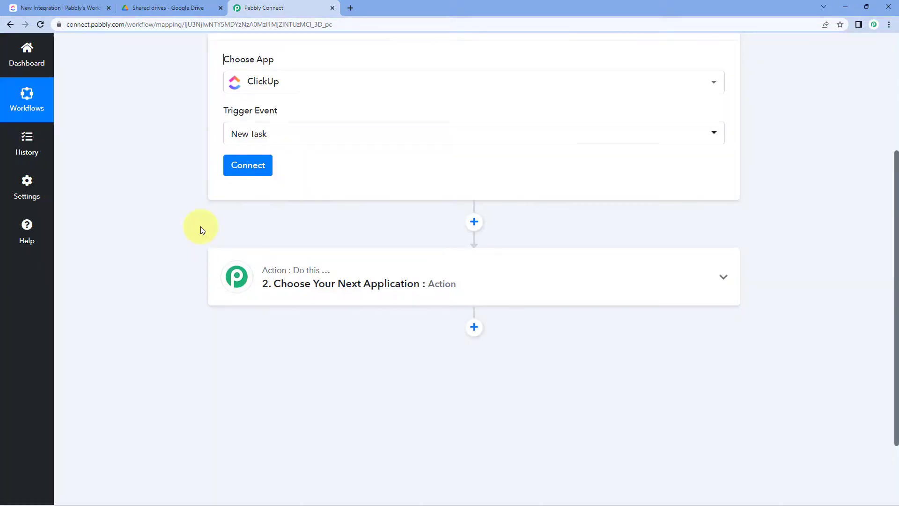
Start adding a new ClickUp connection for the trigger and read the instructions for finding the API token
scroll(200, 227, up, 2)
mouse_move(639, 109)
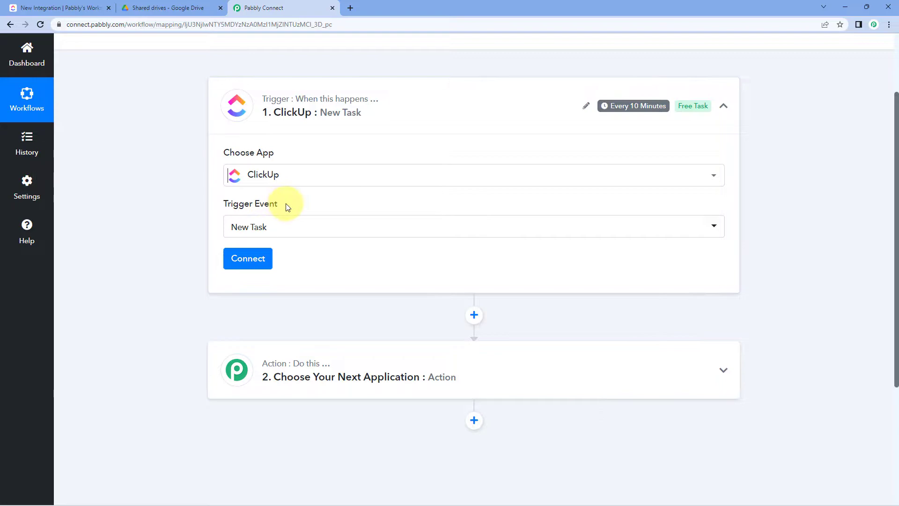
click(250, 260)
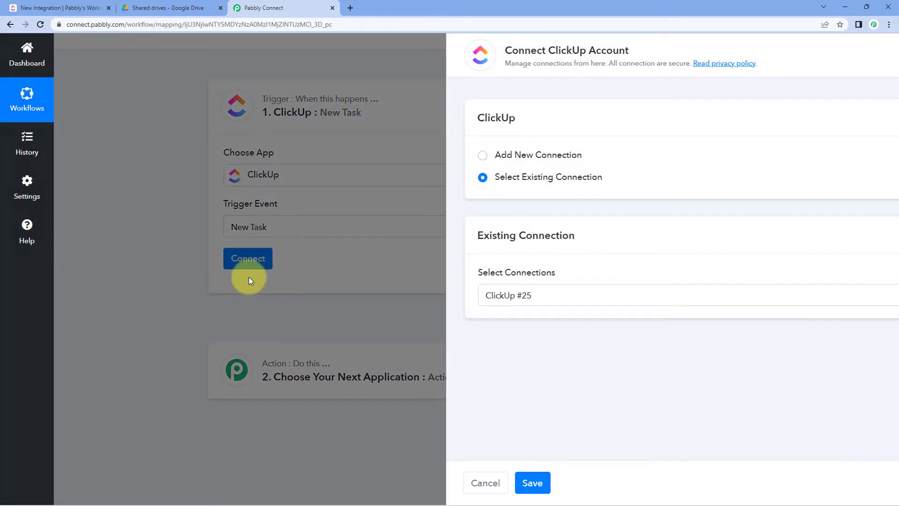
click(415, 155)
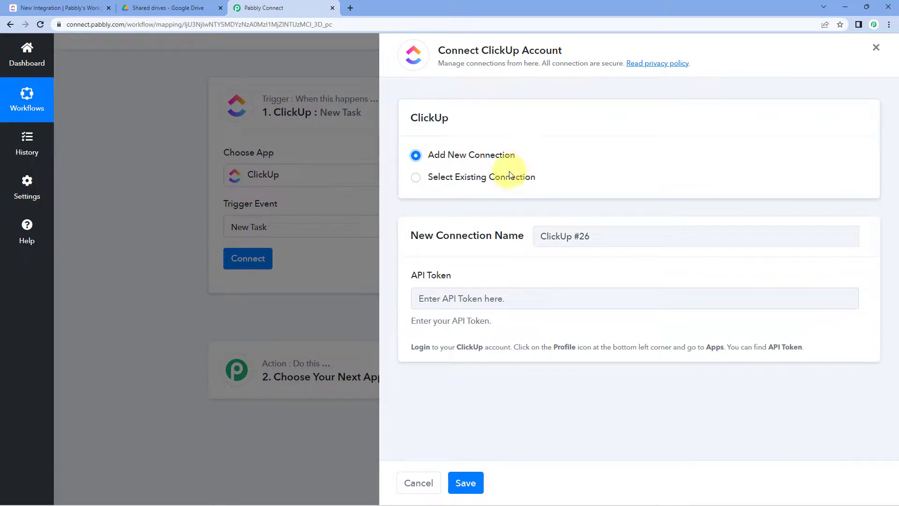
drag(410, 346, 806, 347)
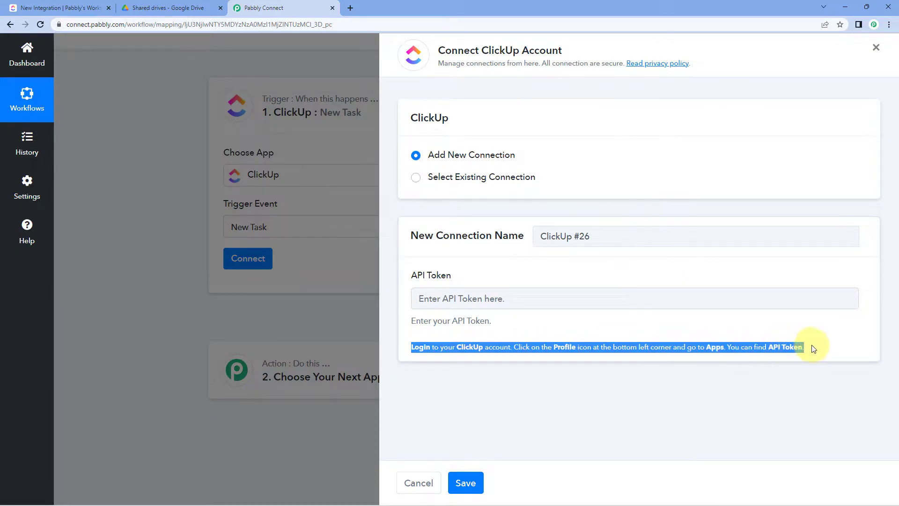
click(609, 330)
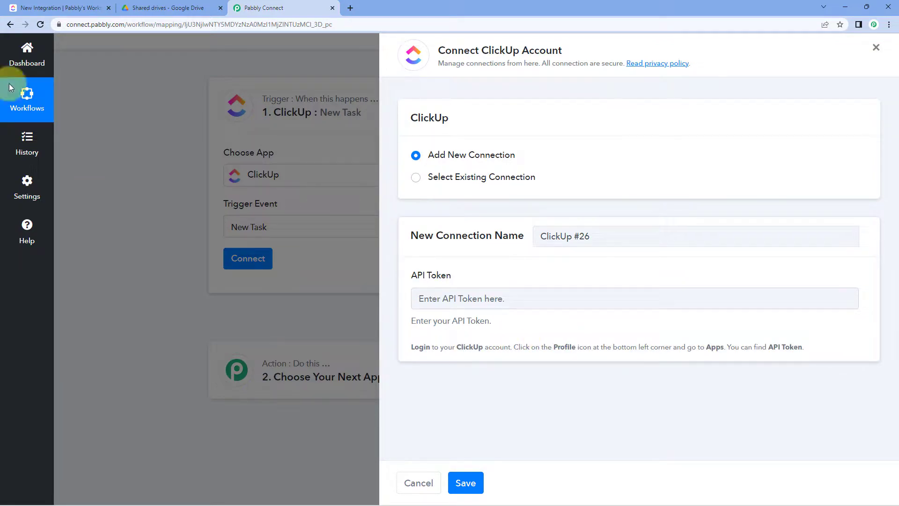
Switch to ClickUp, open the Apps settings from the profile, and copy the API token
click(42, 8)
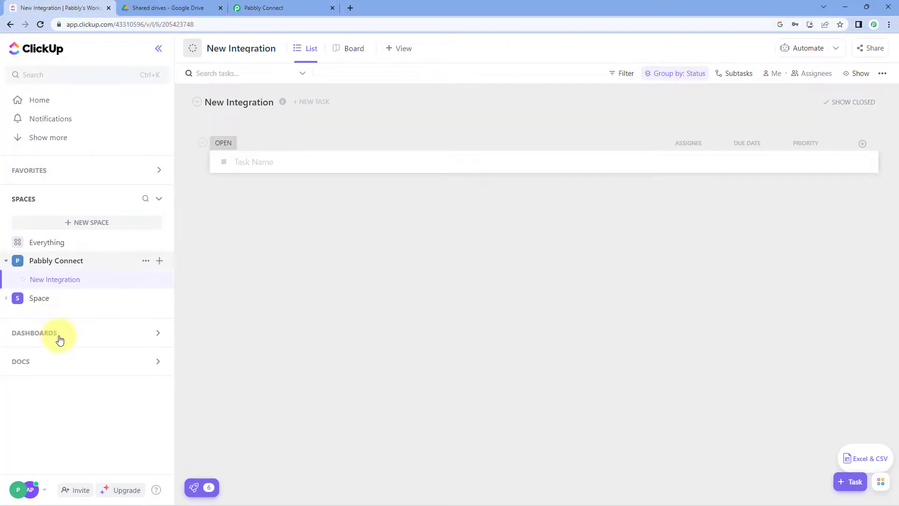
click(39, 494)
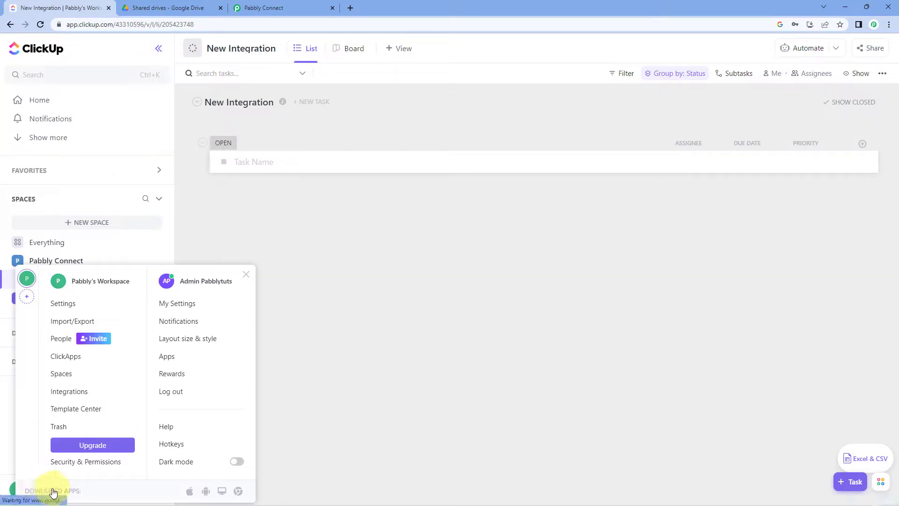
click(166, 362)
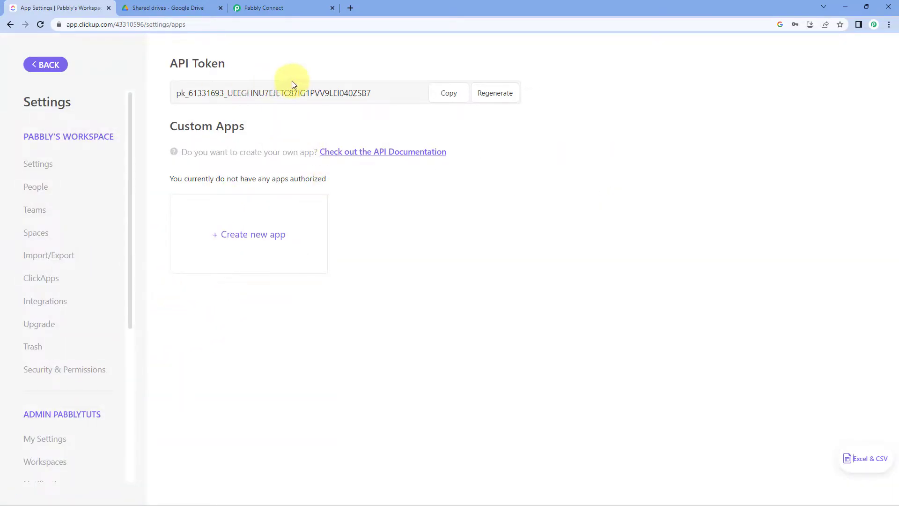
click(453, 96)
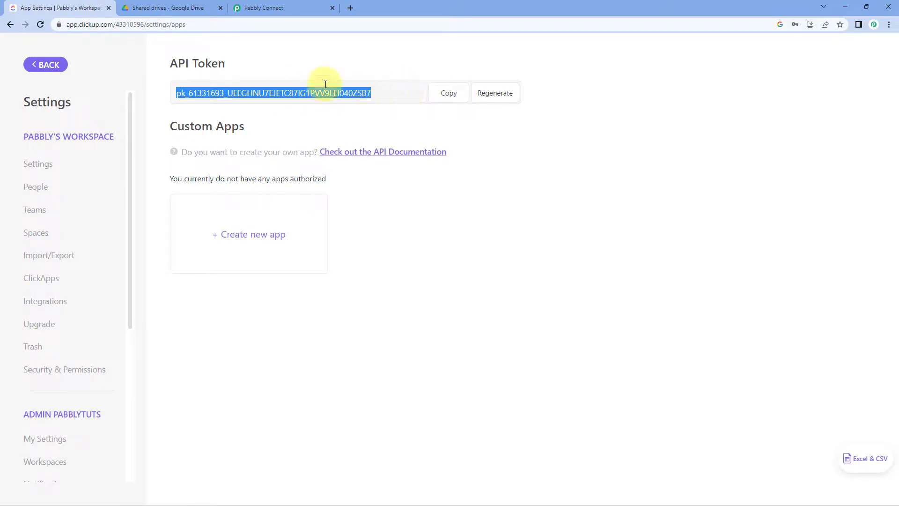
Return to Pabbly Connect, paste the ClickUp API token into the new connection, and save it
click(278, 3)
click(453, 297)
right_click(450, 300)
click(494, 375)
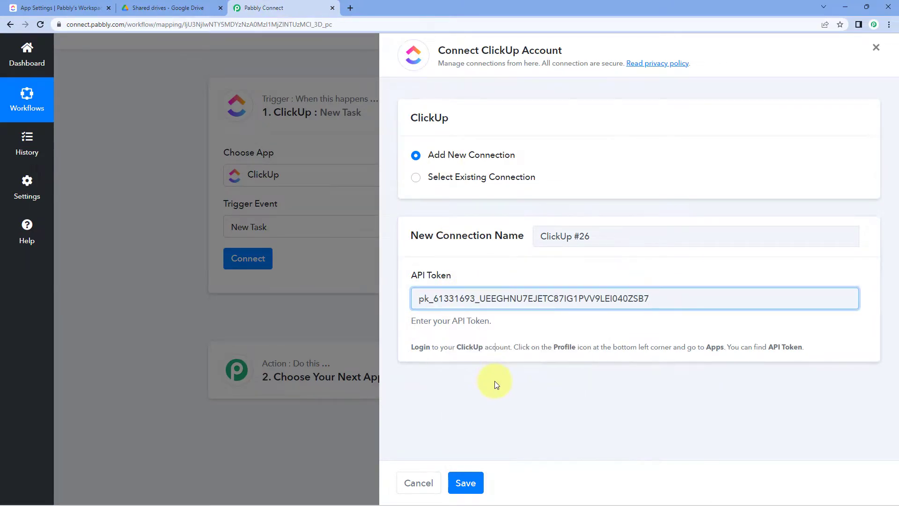
click(469, 486)
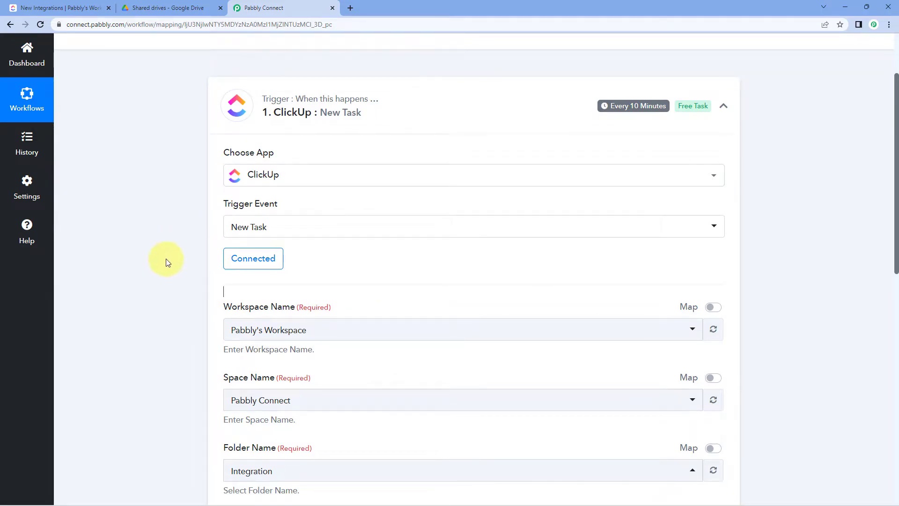
Select Pabbly's Workspace as the workspace name for the ClickUp trigger
scroll(168, 255, down, 1)
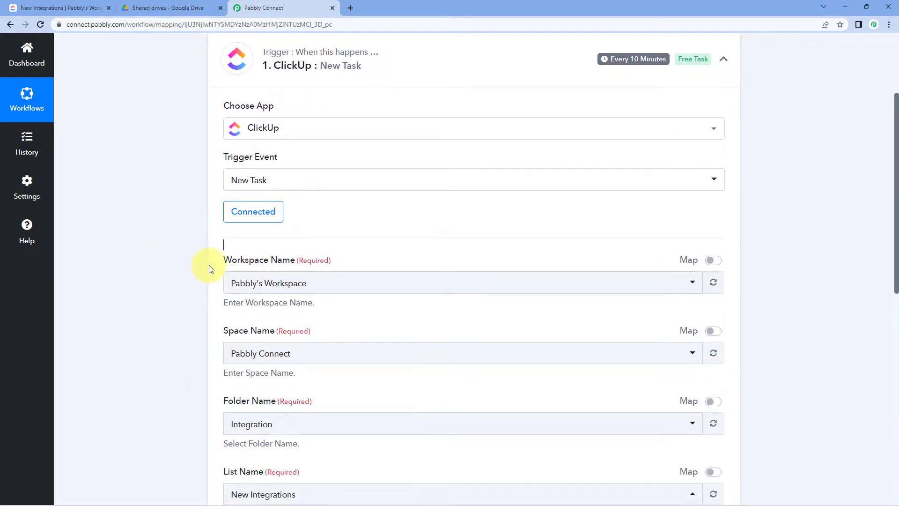
scroll(303, 250, down, 1)
click(323, 214)
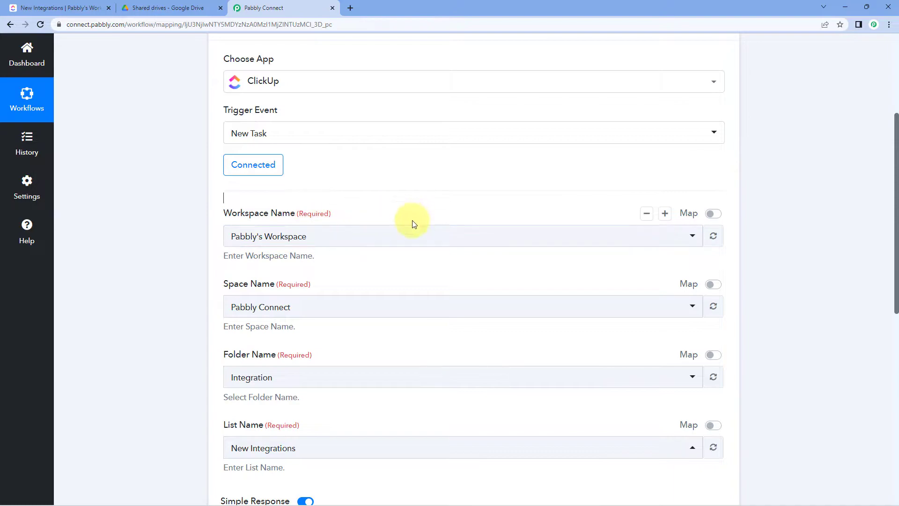
click(371, 233)
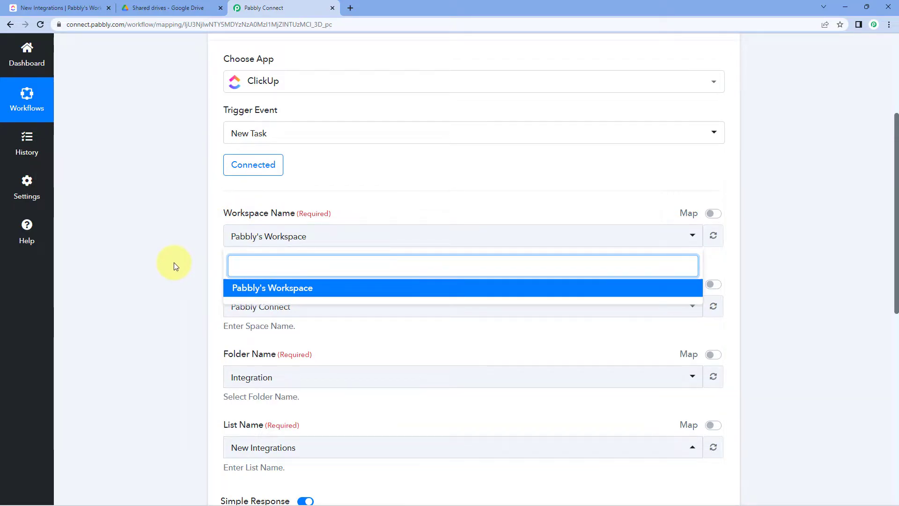
click(352, 292)
scroll(150, 255, down, 1)
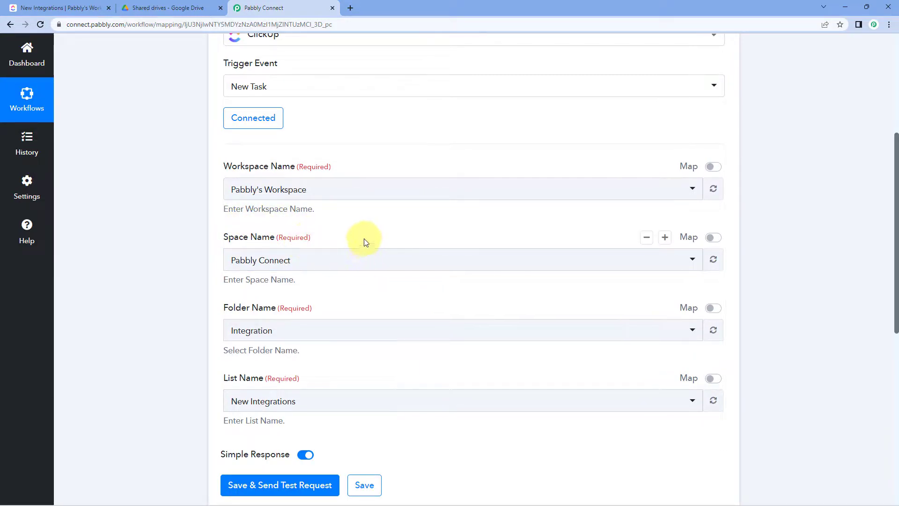
Check the spaces in ClickUp, return to Pabbly Connect, and select Pabbly Connect as the trigger's space name
click(13, 13)
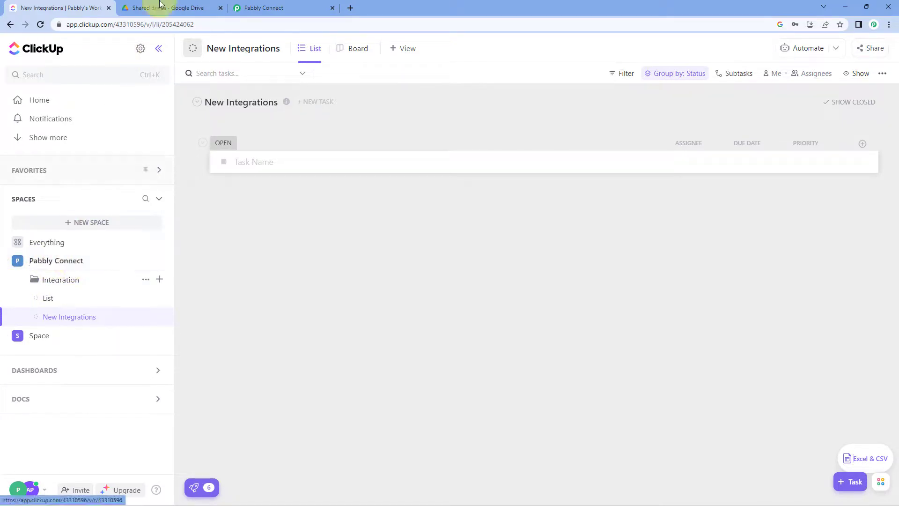
click(263, 7)
click(284, 262)
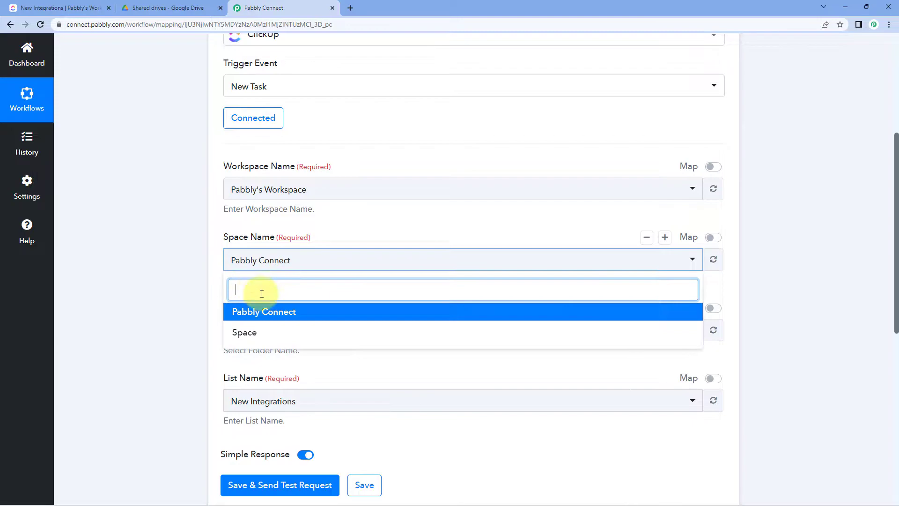
click(264, 312)
Examine the trigger's folder and list selections and compare them with the folder and lists in ClickUp
scroll(251, 251, down, 1)
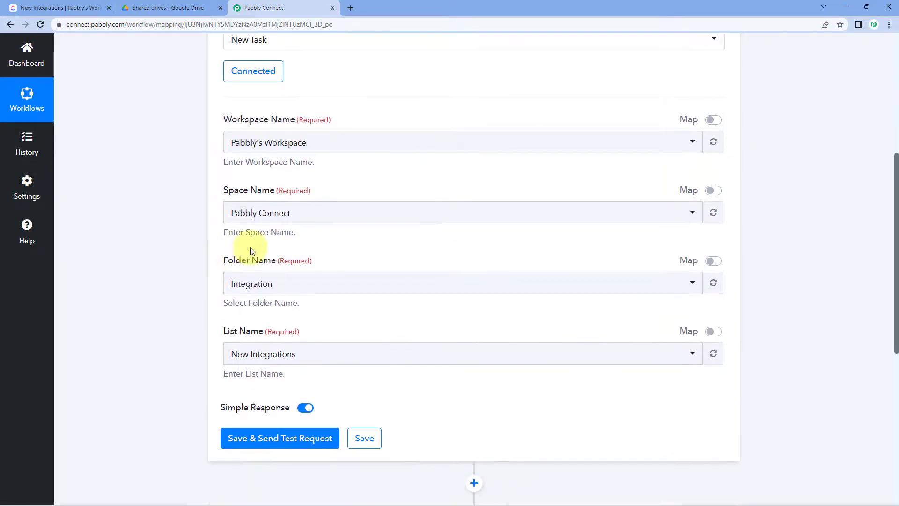
click(241, 283)
click(187, 314)
scroll(176, 304, down, 2)
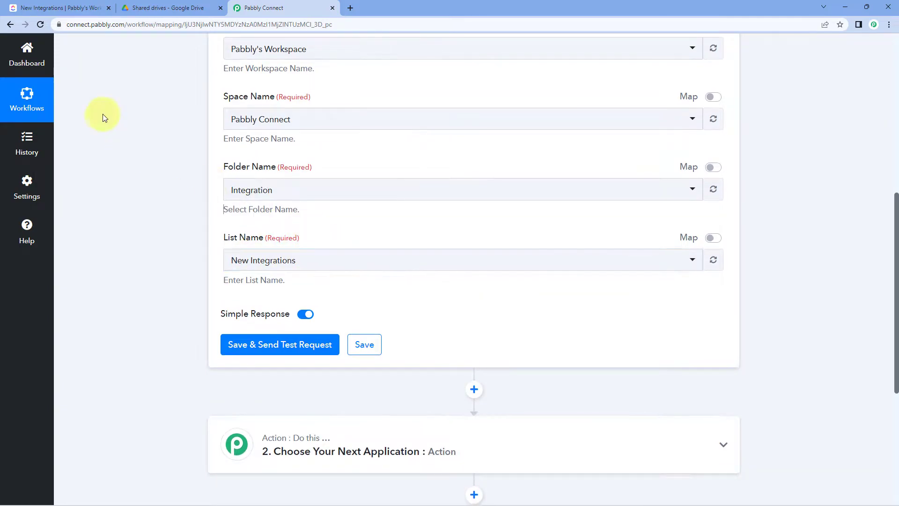
click(71, 8)
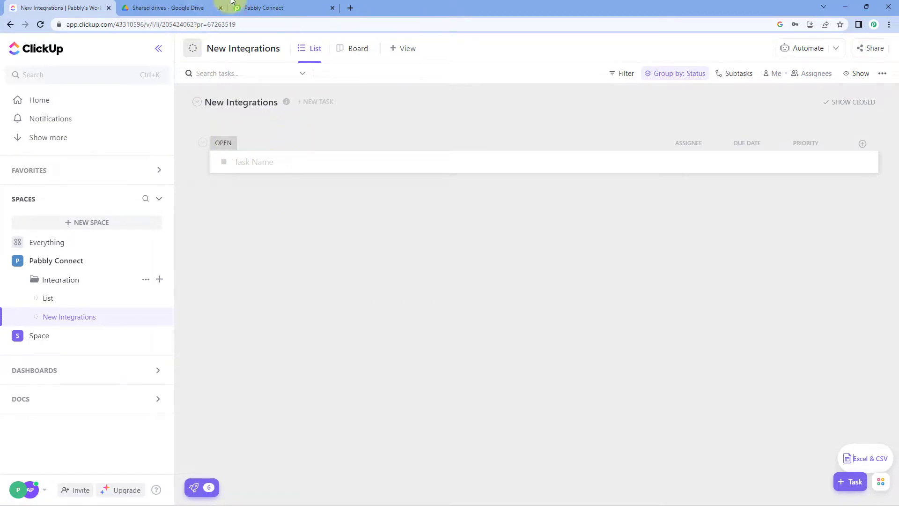
click(265, 8)
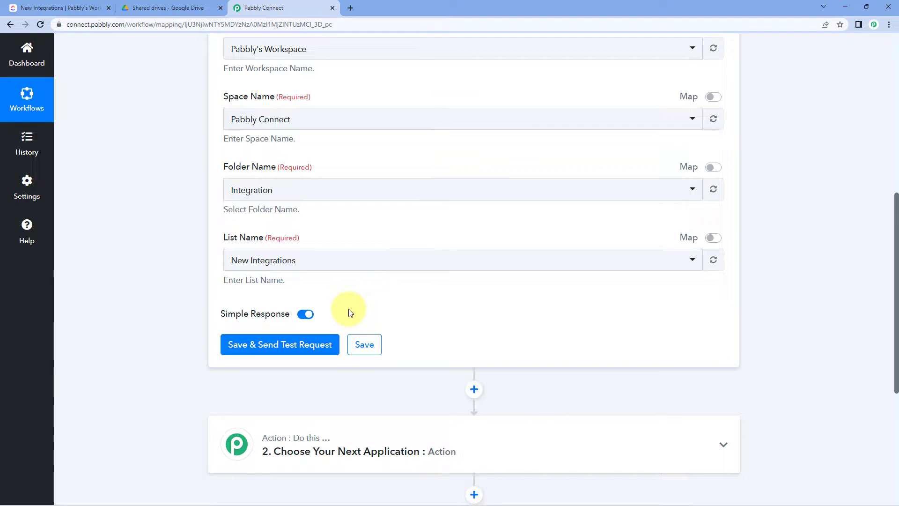
Switch to ClickUp and add the task "Update the graphics of the website." to the New Integrations list, assigned to the demo account
click(59, 7)
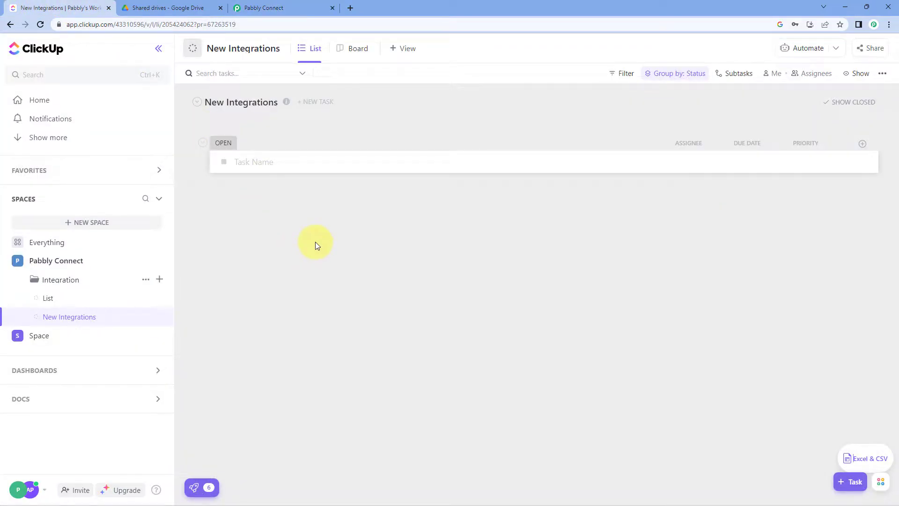
click(291, 164)
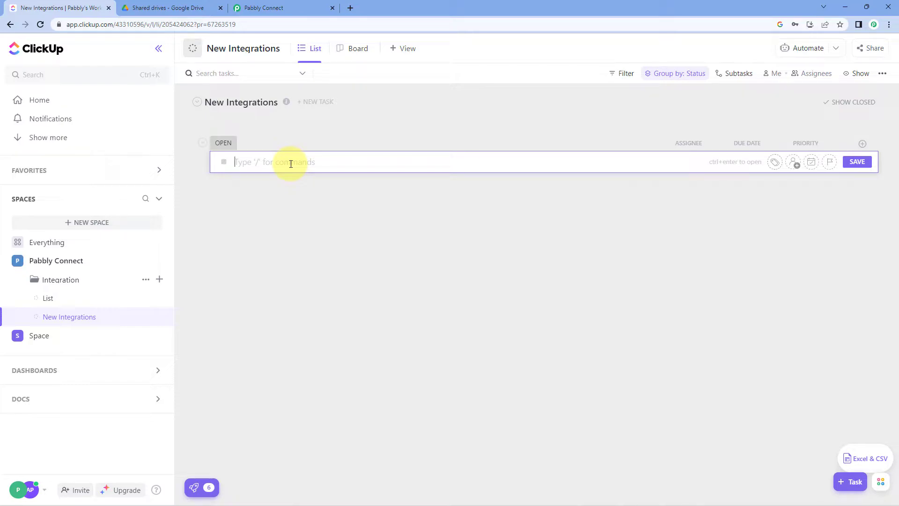
text(Update the graphics of the)
text(website.)
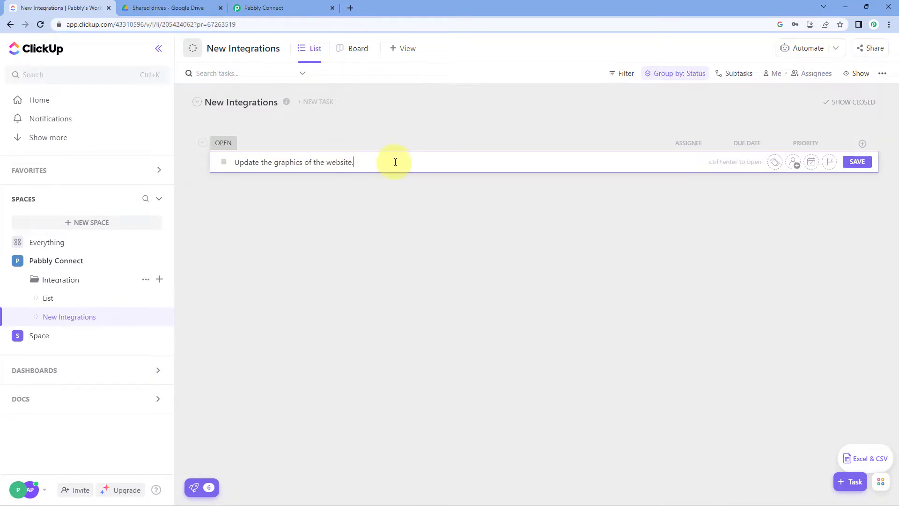
click(795, 163)
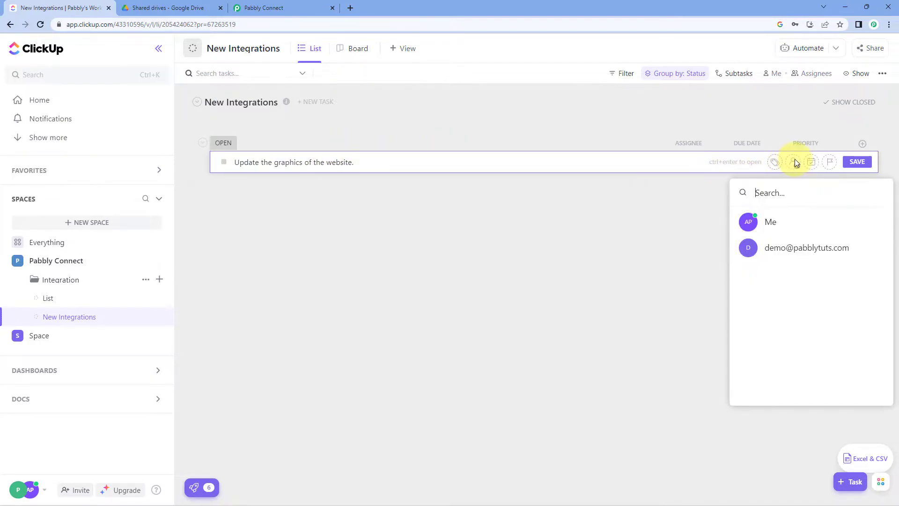
click(785, 248)
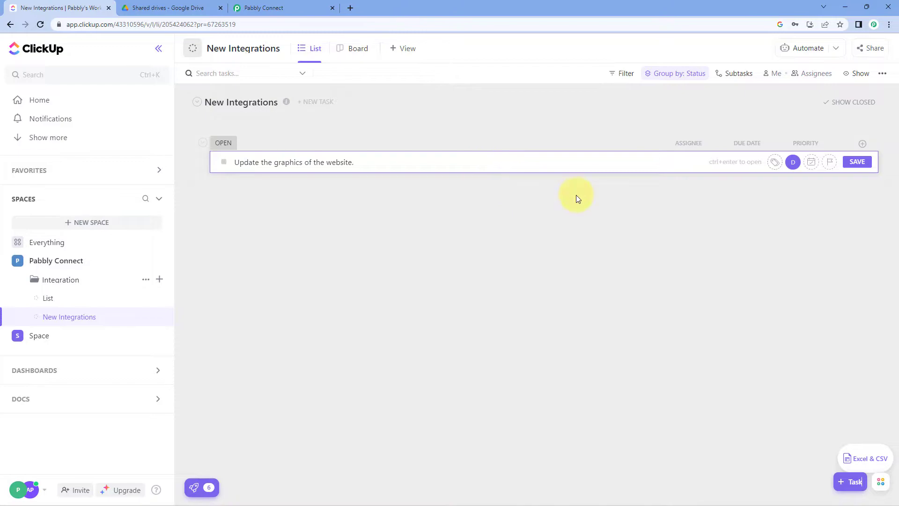
click(857, 162)
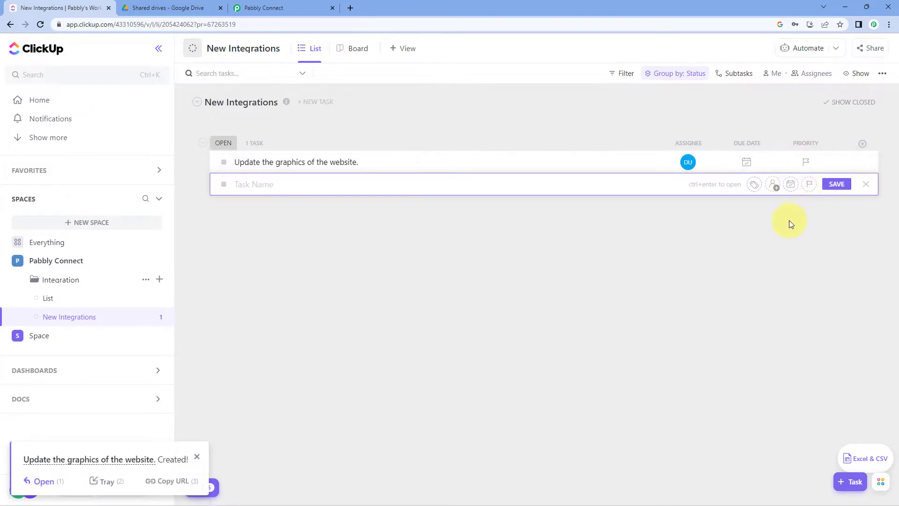
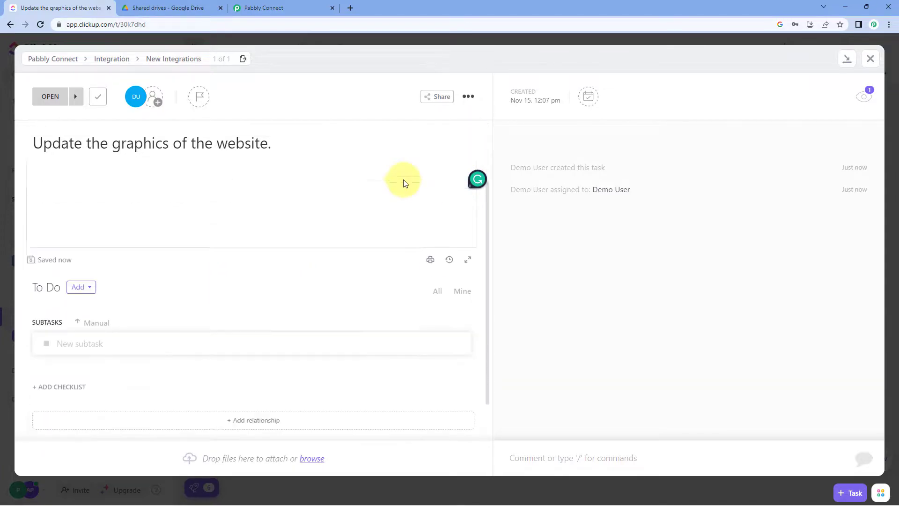
click(871, 58)
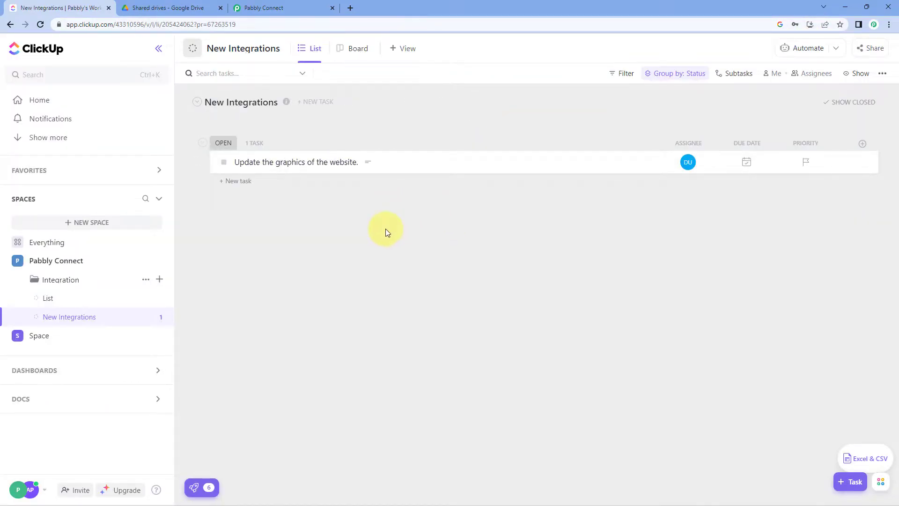
Return to Pabbly Connect, then save the ClickUp trigger and send its test request
click(312, 6)
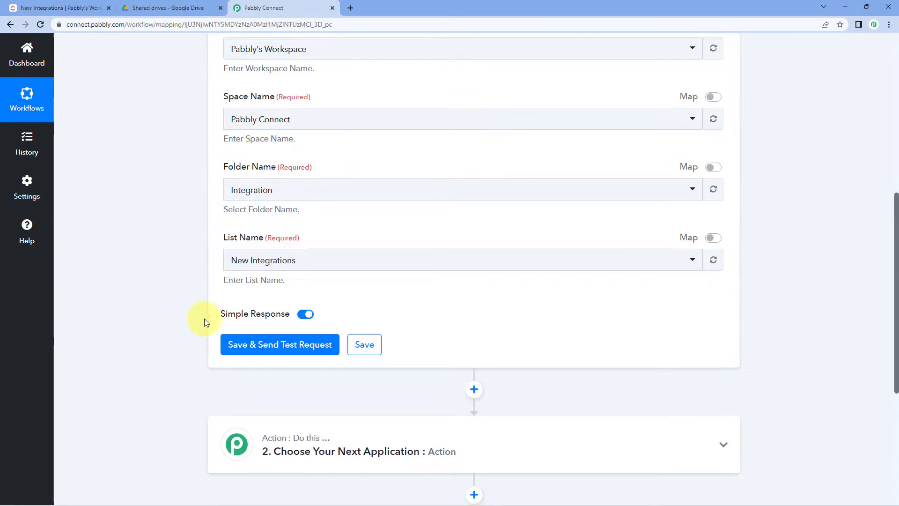
click(281, 345)
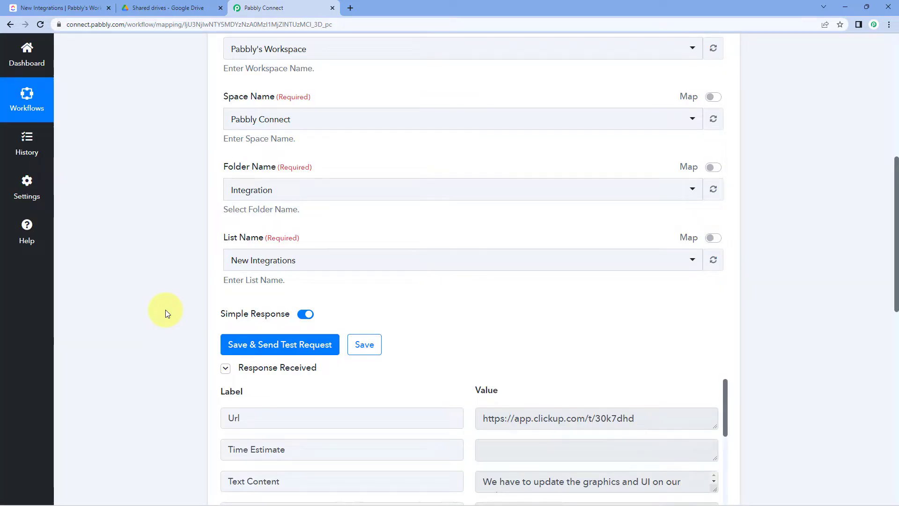
scroll(164, 310, down, 3)
scroll(431, 237, down, 1)
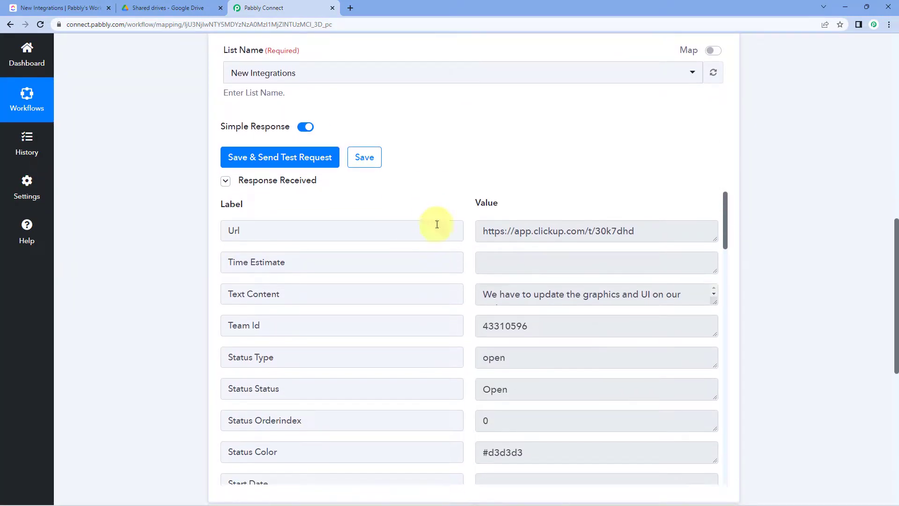
Check the new task in ClickUp, return to Pabbly Connect, and examine the trigger's polling interval
click(61, 8)
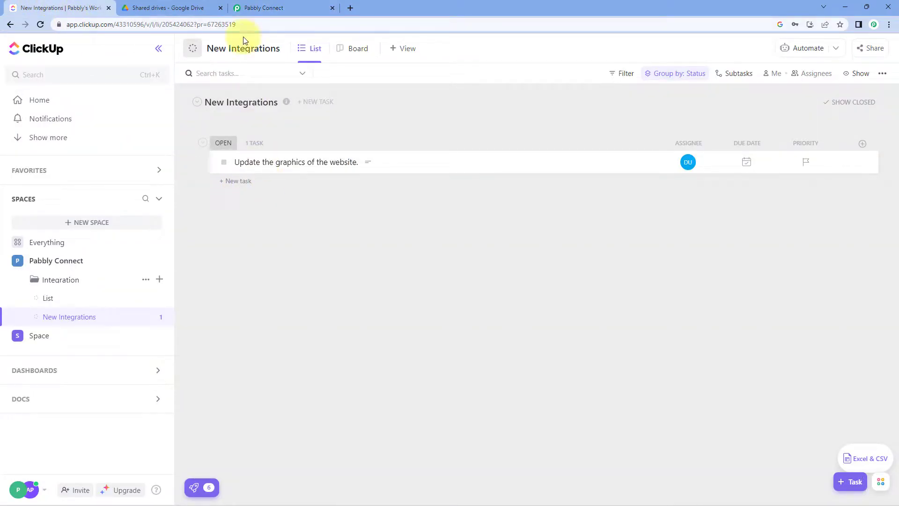
click(258, 7)
scroll(485, 178, up, 10)
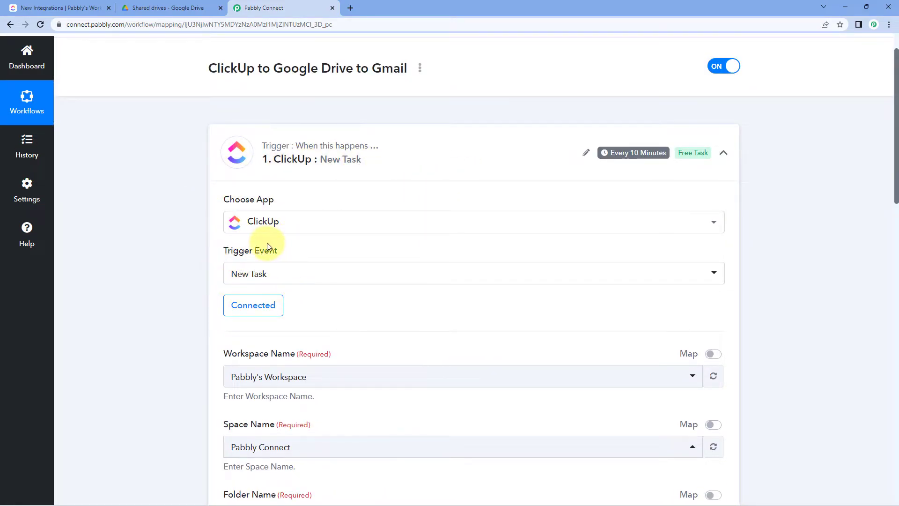
mouse_move(611, 158)
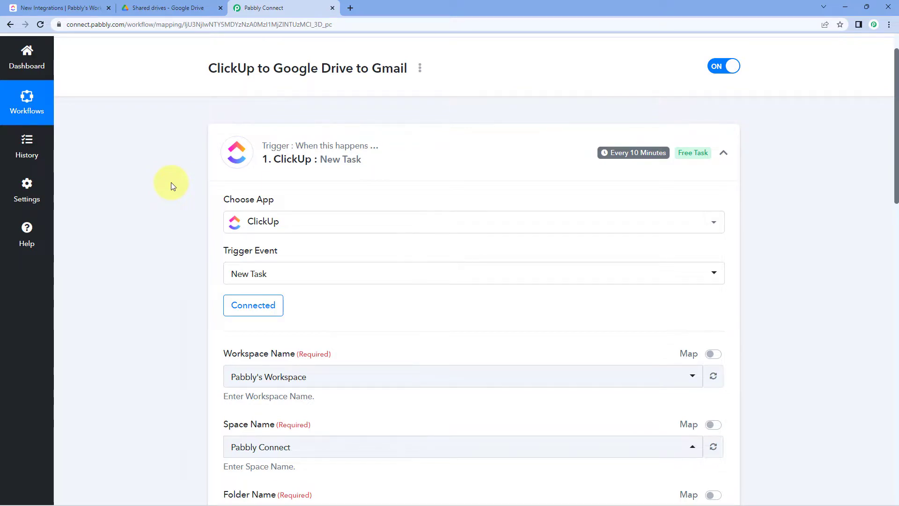
Examine the trigger response, enlarging the Text Content value to read it in full and checking the status fields
scroll(174, 195, down, 8)
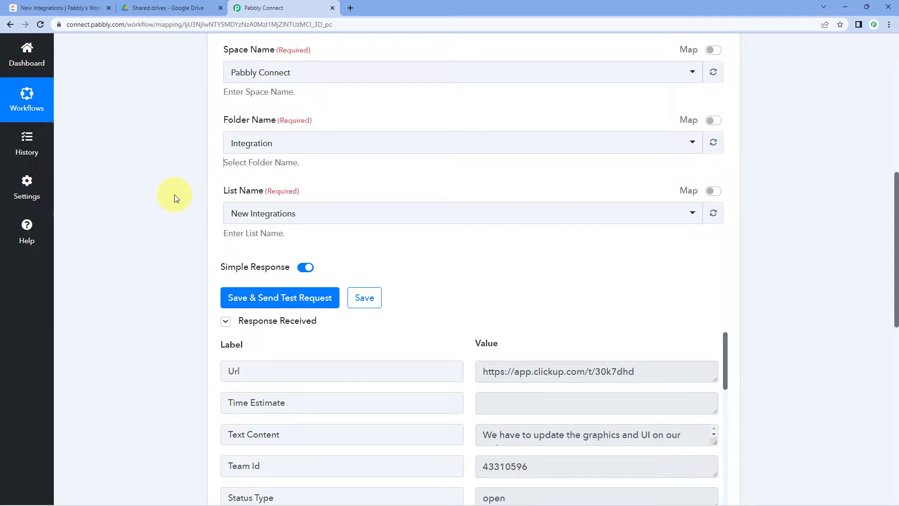
scroll(174, 195, down, 3)
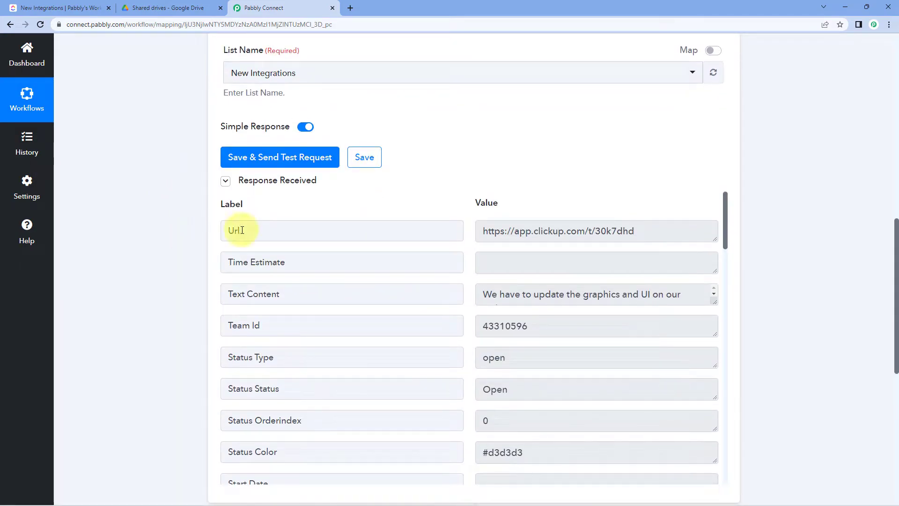
scroll(467, 184, down, 1)
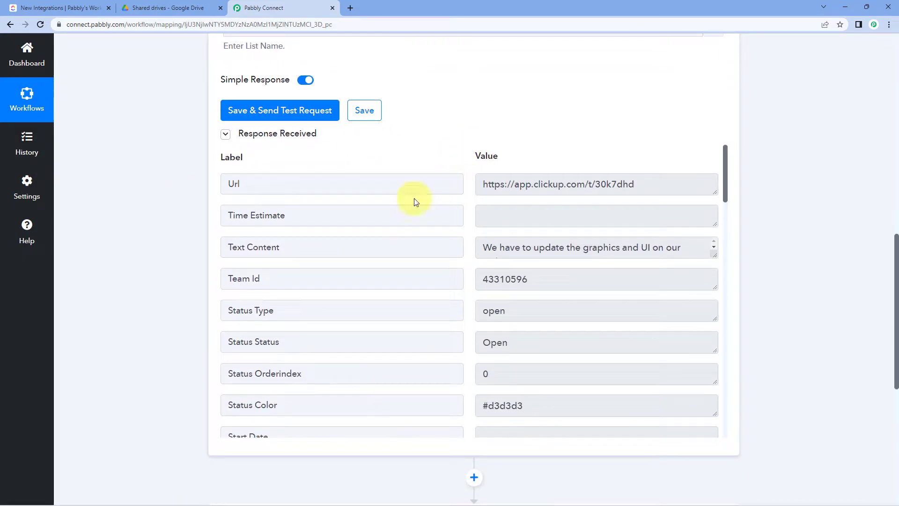
click(687, 253)
drag(714, 255, 715, 302)
drag(612, 261, 457, 236)
click(454, 252)
scroll(463, 253, down, 2)
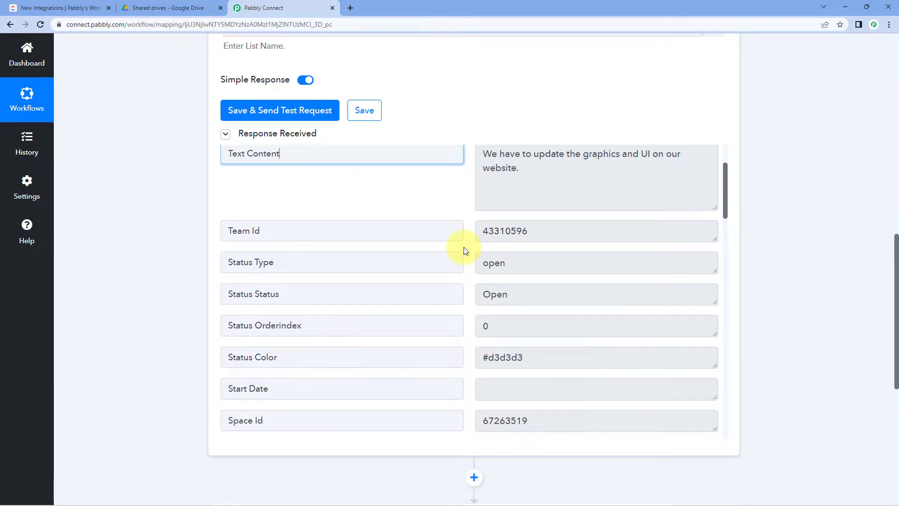
drag(531, 270, 476, 282)
double_click(478, 291)
click(468, 275)
scroll(468, 276, down, 4)
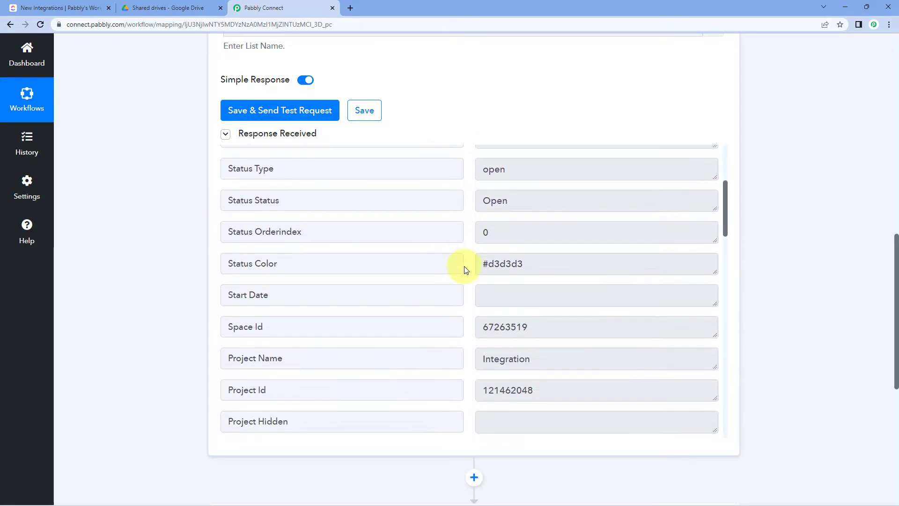
scroll(464, 267, down, 1)
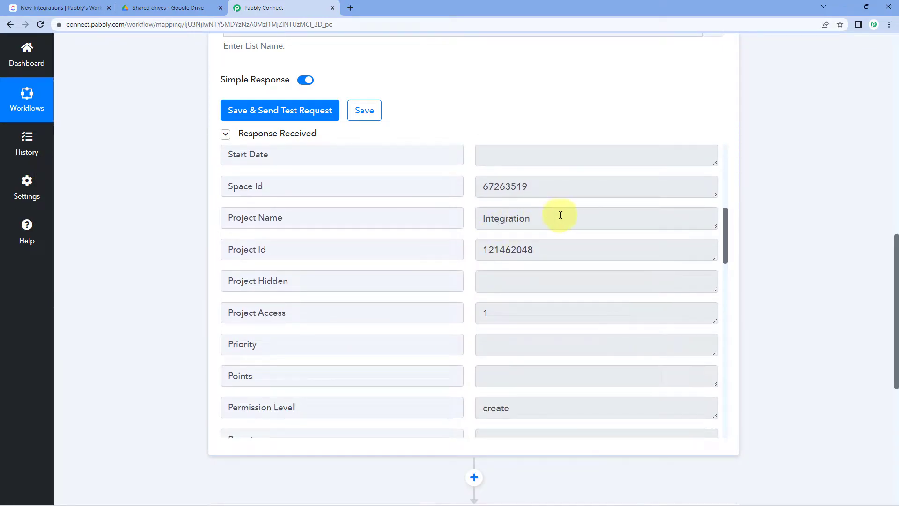
Examine the project name, task name and list name in the trigger response
drag(556, 218, 472, 221)
click(465, 236)
scroll(465, 237, down, 4)
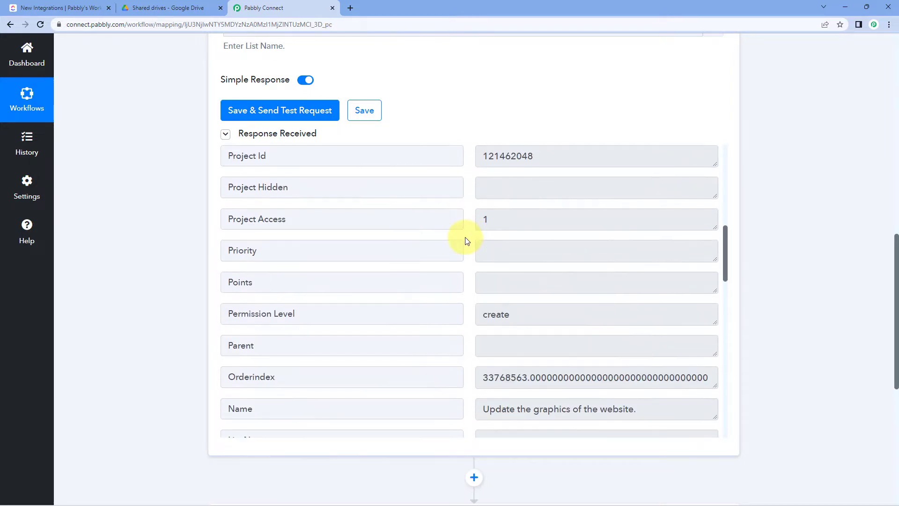
scroll(465, 237, down, 1)
click(517, 268)
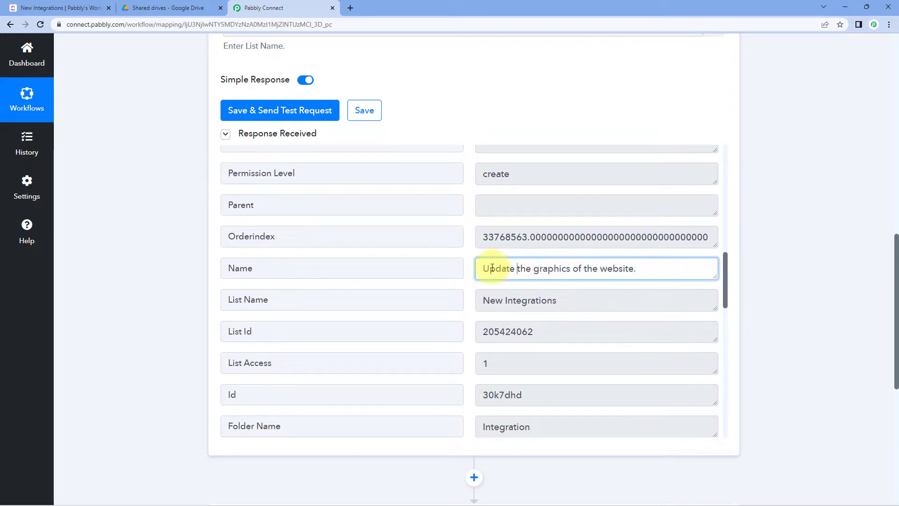
drag(490, 268, 638, 270)
click(528, 268)
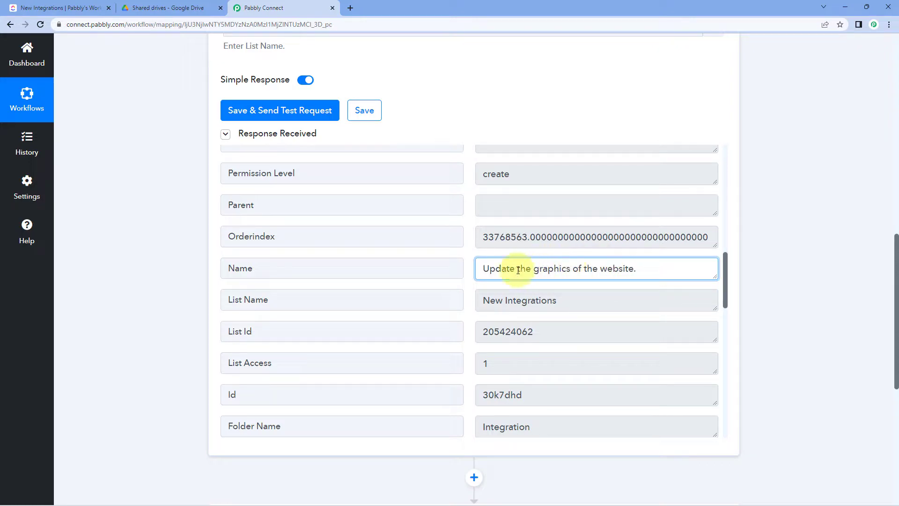
scroll(485, 265, down, 1)
drag(479, 257, 571, 254)
click(572, 256)
Examine the creator's e-mail and username in the trigger response, and go back to the task name
scroll(467, 272, down, 1)
scroll(466, 271, down, 8)
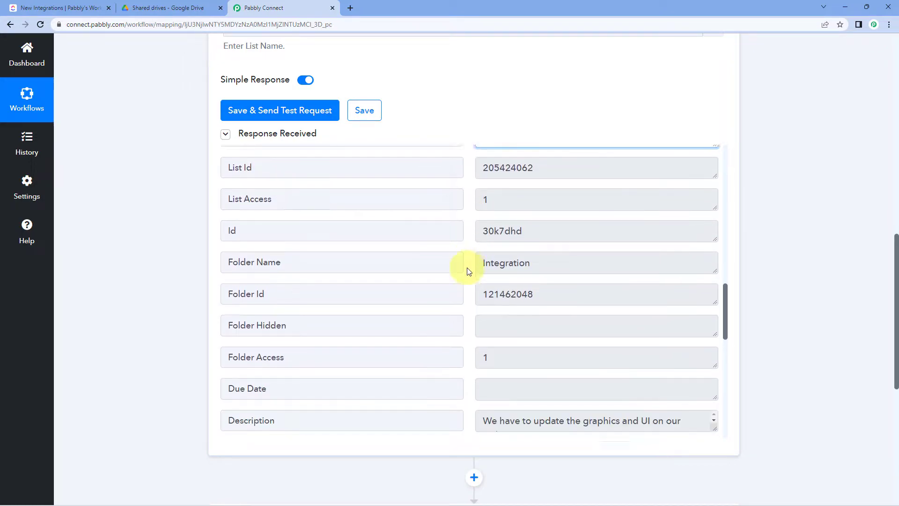
scroll(469, 269, down, 2)
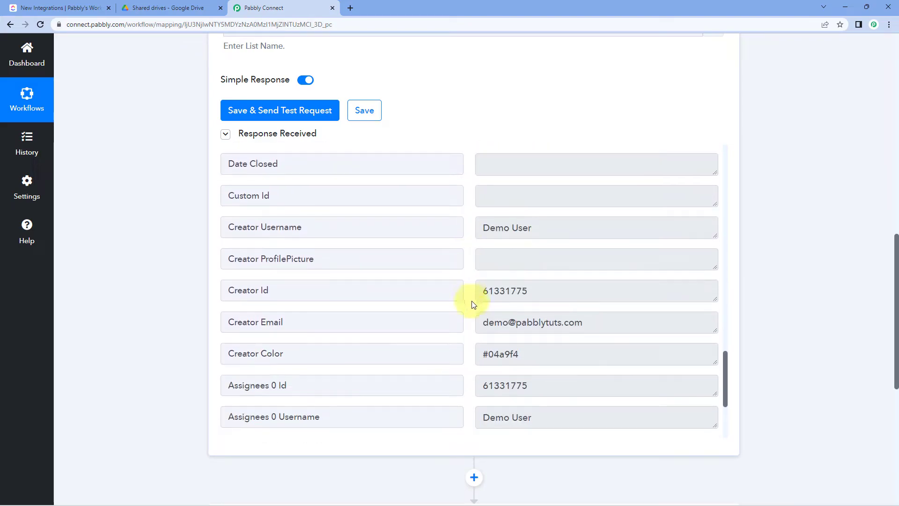
drag(480, 322, 610, 326)
click(471, 305)
drag(546, 231, 466, 237)
click(463, 236)
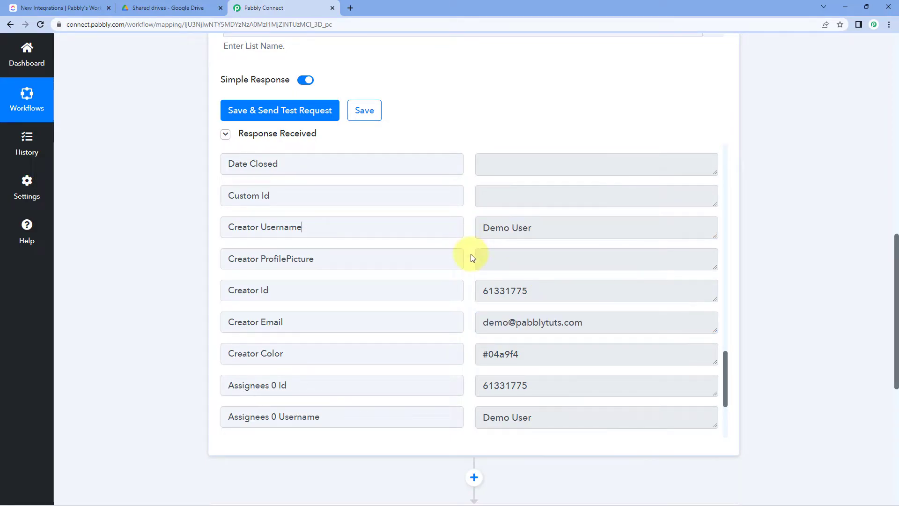
scroll(468, 256, up, 10)
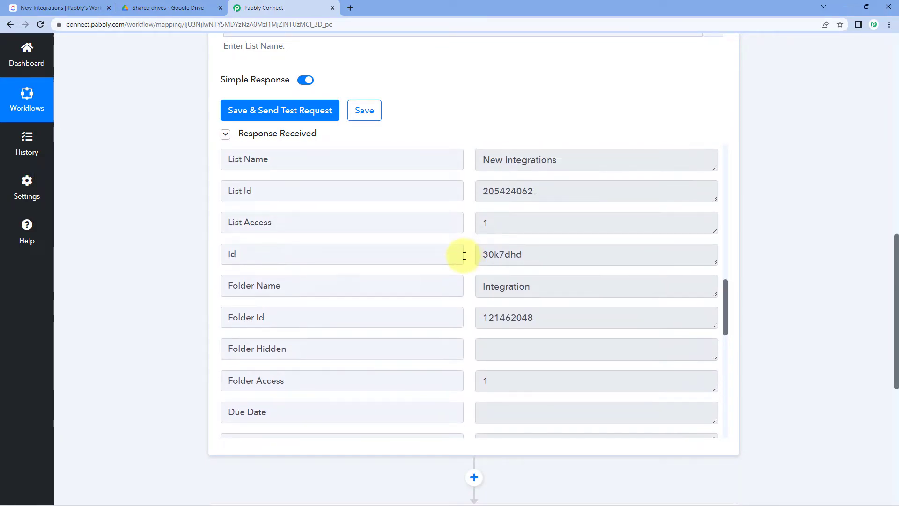
scroll(464, 256, up, 2)
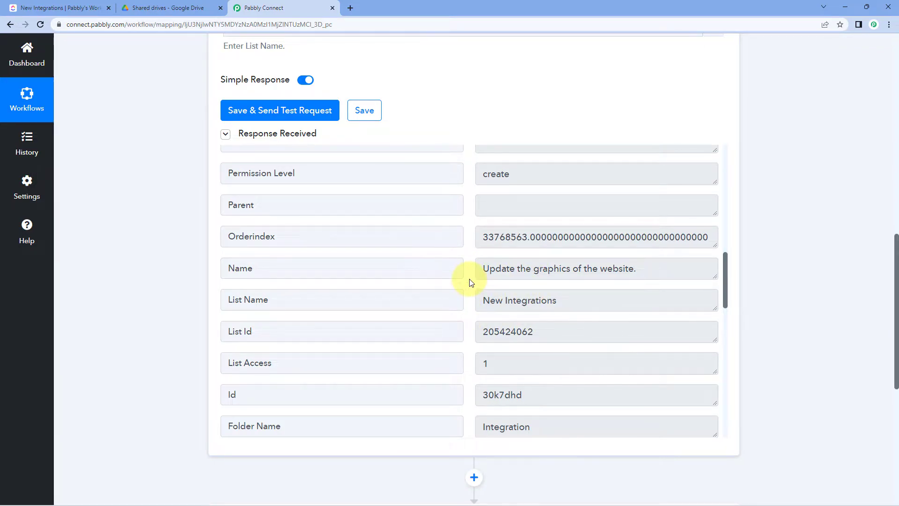
scroll(469, 279, down, 2)
scroll(470, 280, up, 1)
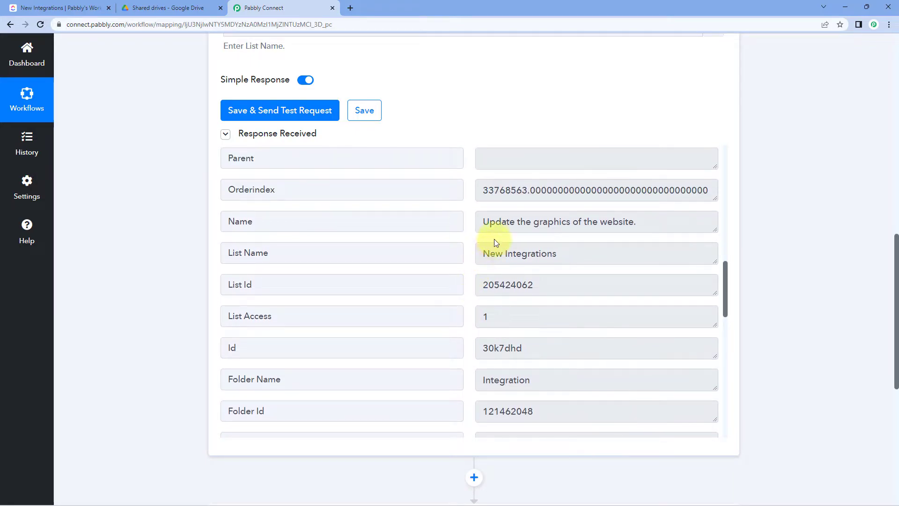
drag(484, 223, 637, 226)
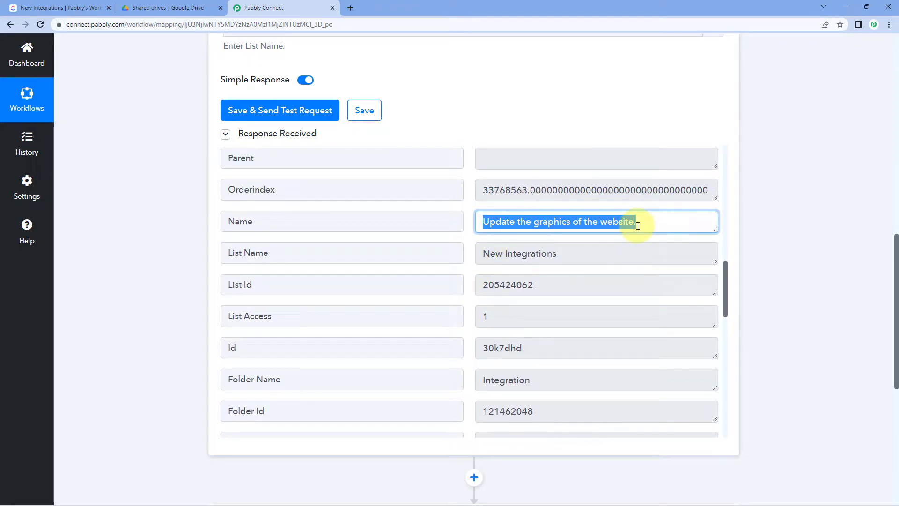
click(639, 225)
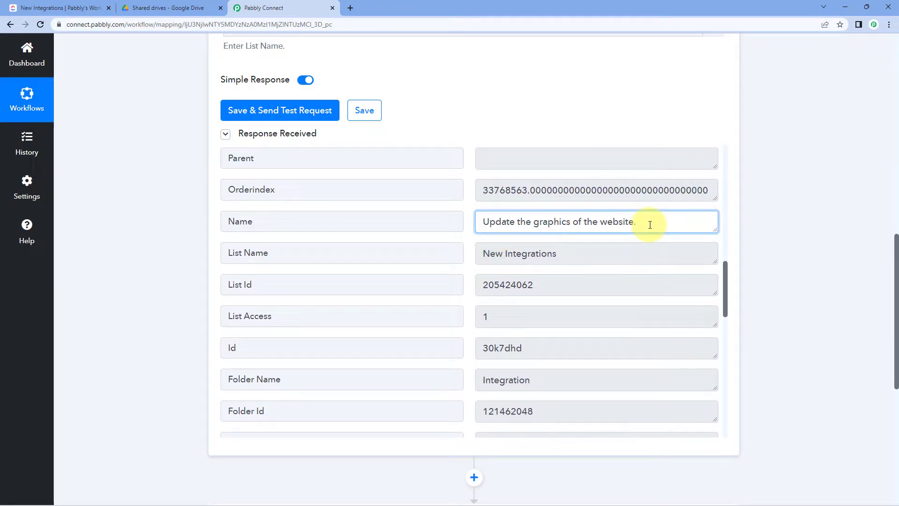
Expand the second workflow step and choose Google Drive as its action application
click(157, 240)
scroll(156, 241, down, 6)
scroll(156, 240, down, 1)
click(403, 178)
click(279, 251)
text(Google Drivb)
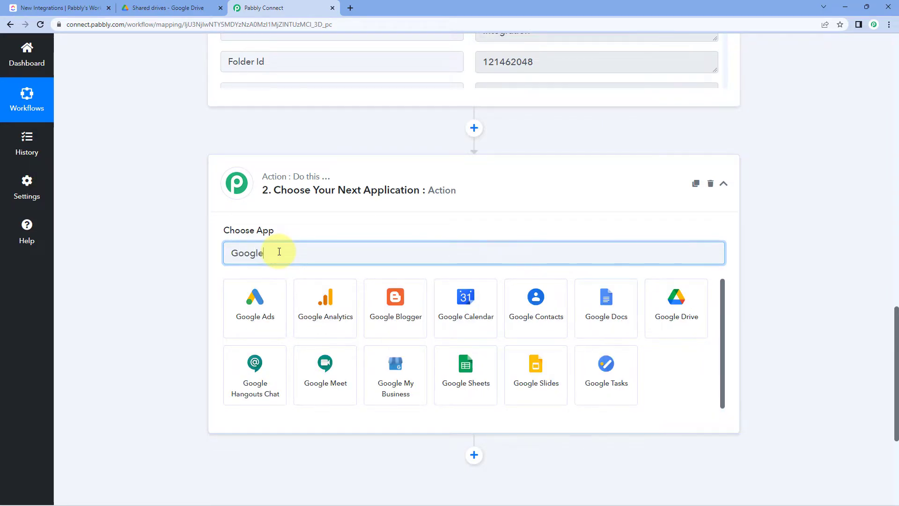
text(e)
click(258, 303)
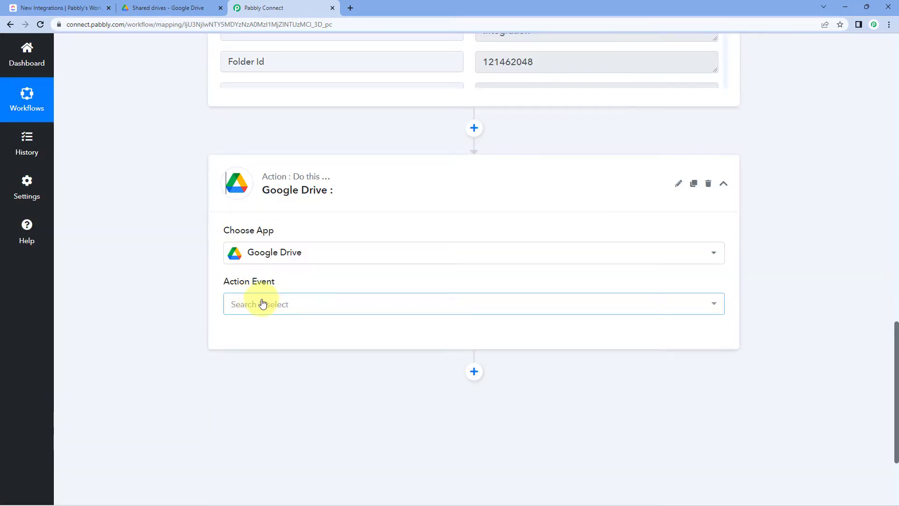
Set the Google Drive step's action event to Create Folder in Shared Drive
click(331, 305)
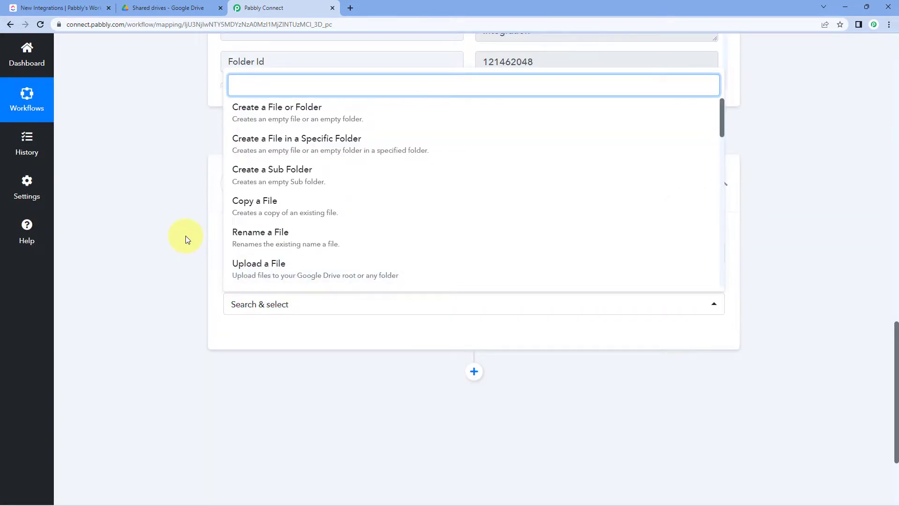
scroll(356, 213, down, 4)
scroll(364, 212, down, 5)
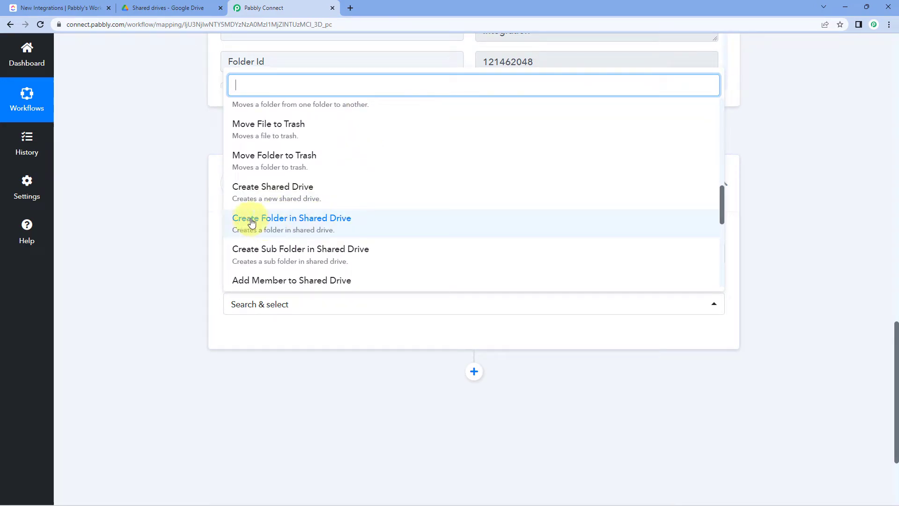
click(339, 226)
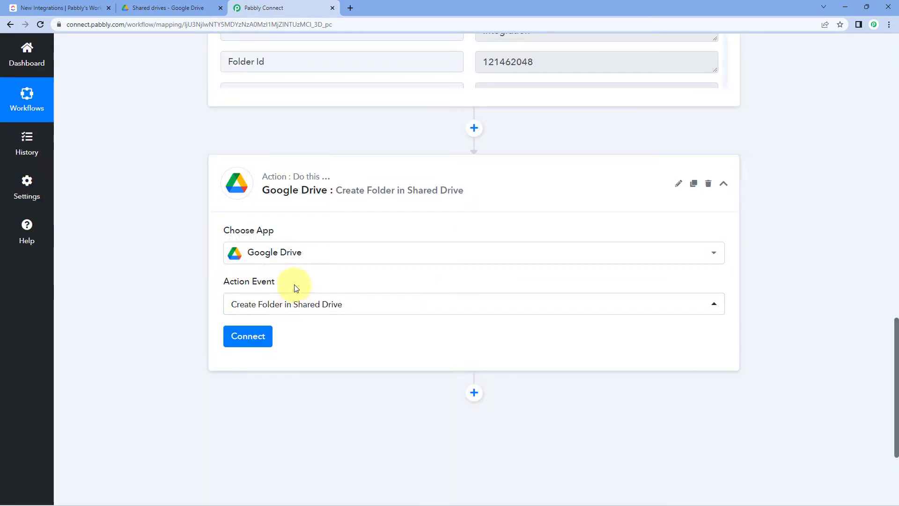
Add a new Google Drive connection to the step and authorize Pabbly Connect to access the Google account
click(257, 341)
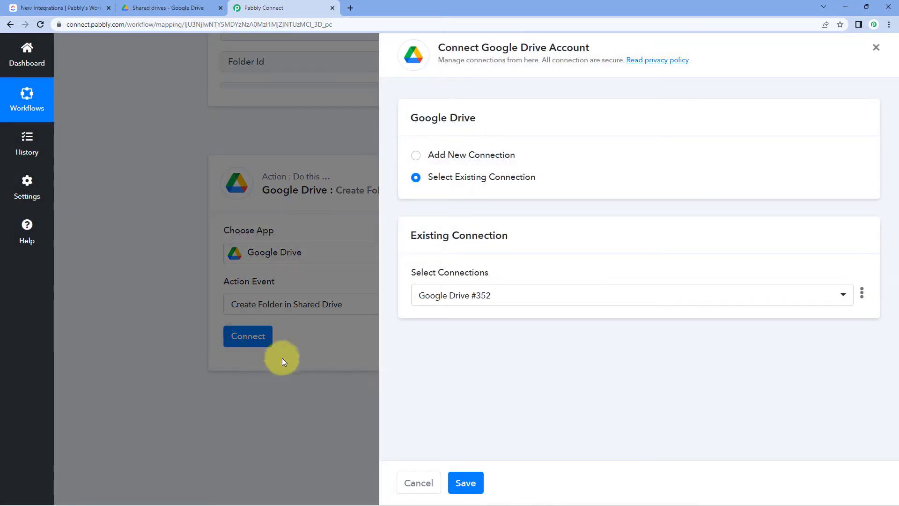
click(415, 155)
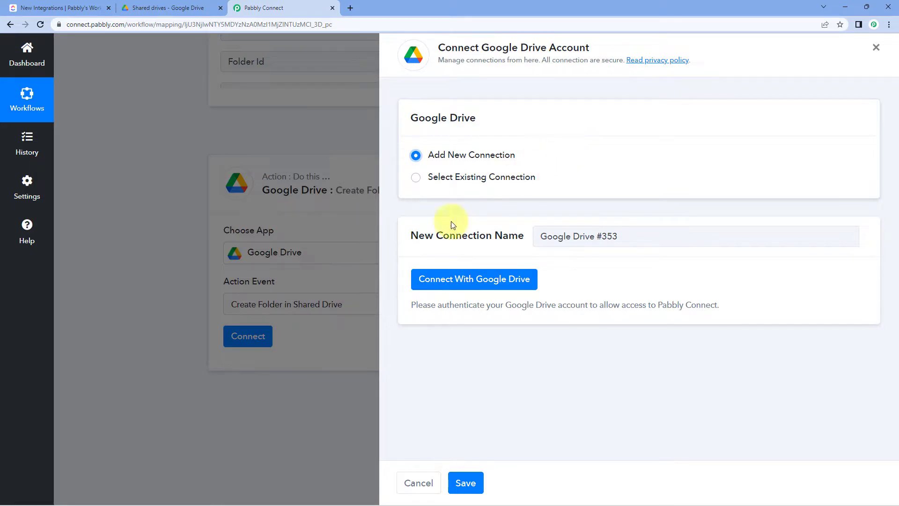
click(519, 279)
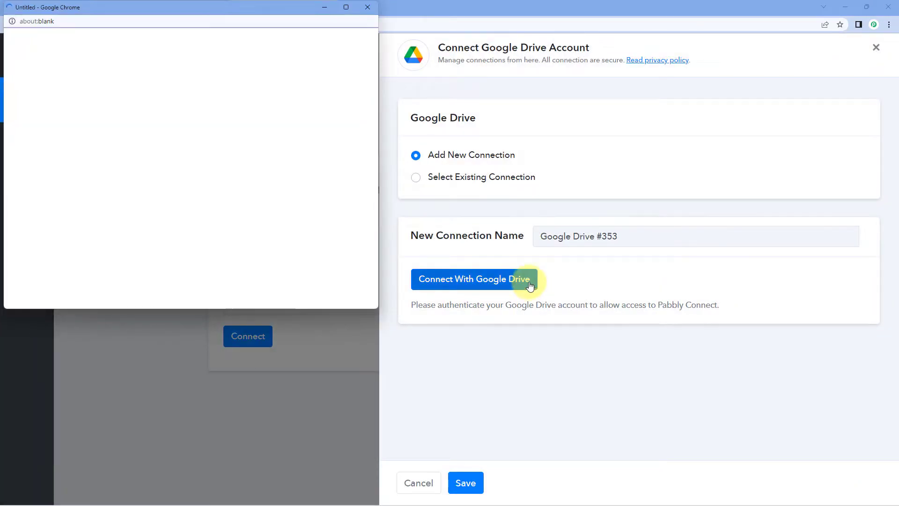
click(171, 220)
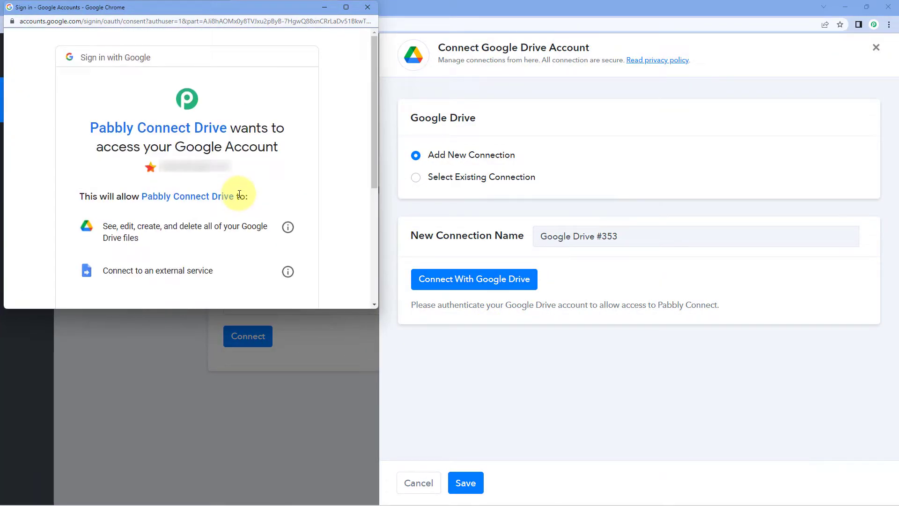
scroll(239, 196, down, 4)
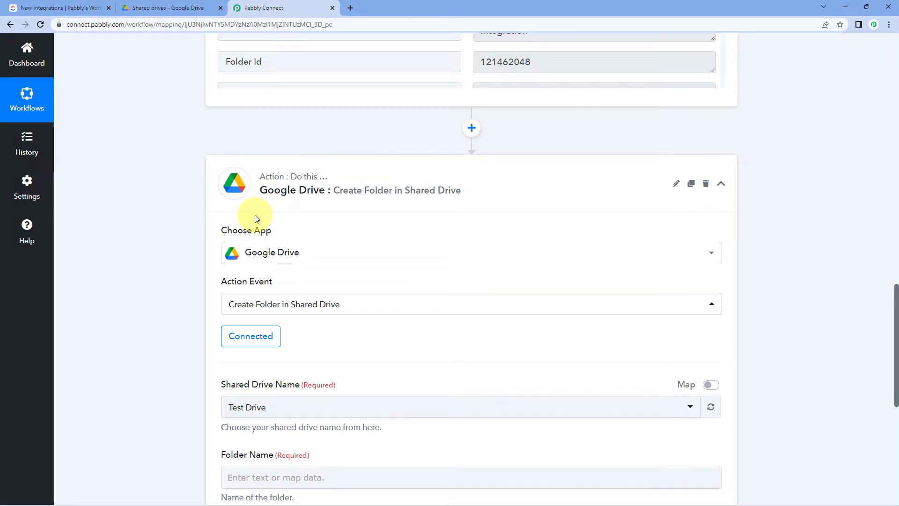
Look inside Test Drive in Google Drive, and choose it as the shared drive in the Pabbly Connect step
scroll(156, 255, down, 4)
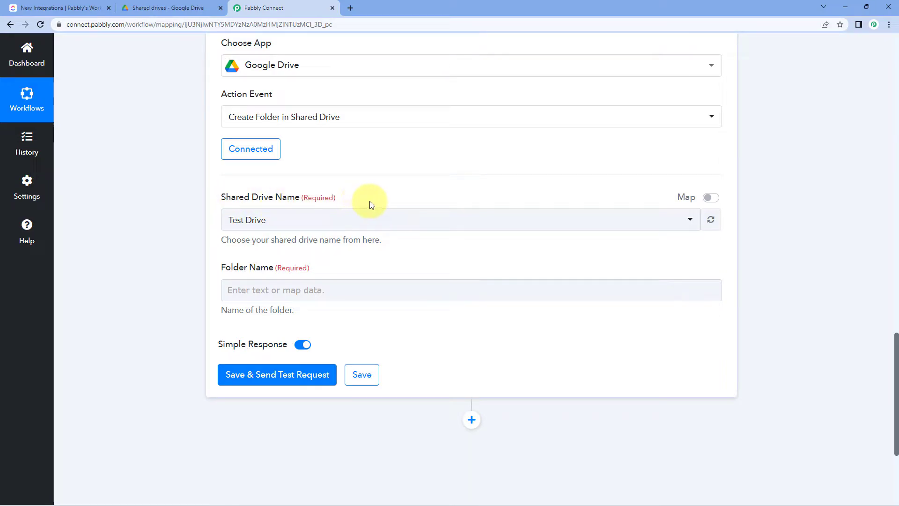
click(181, 6)
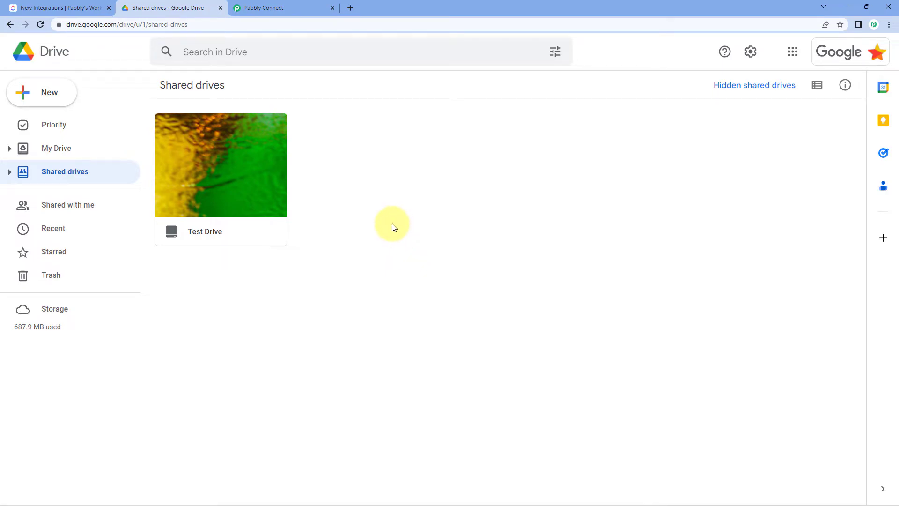
click(293, 6)
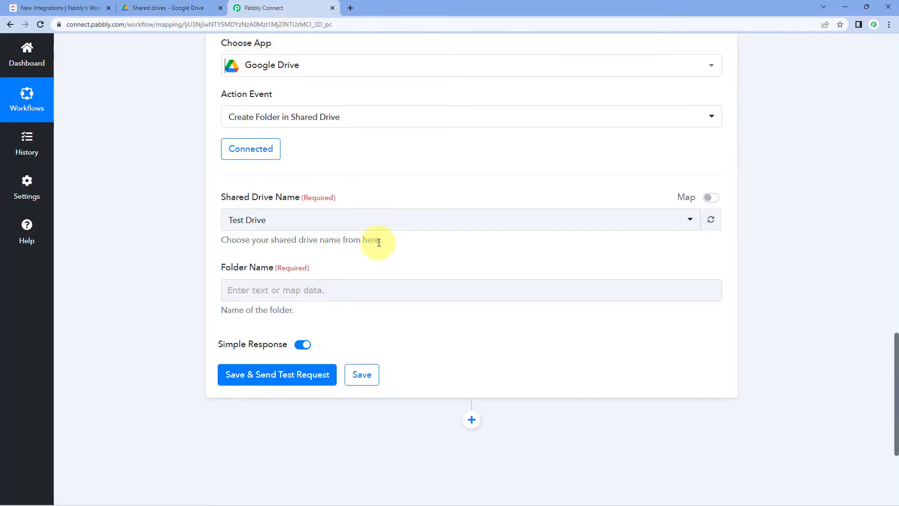
click(180, 8)
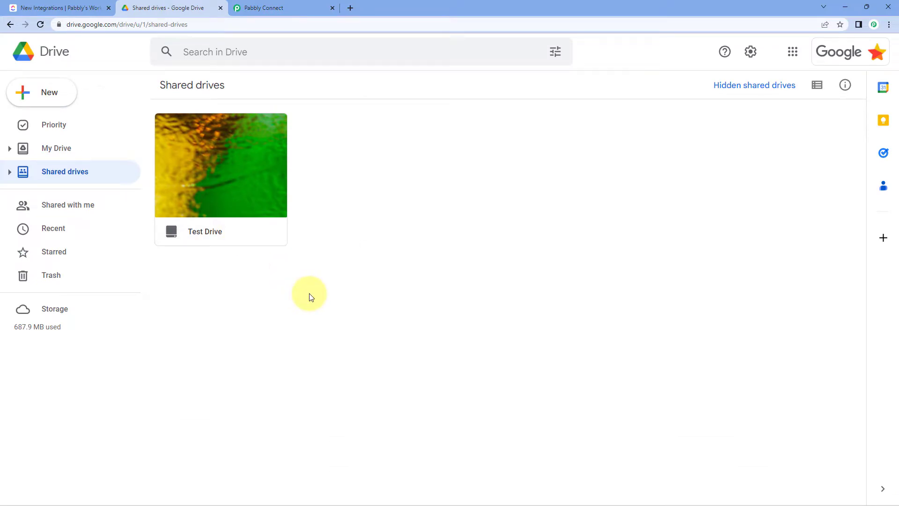
click(235, 209)
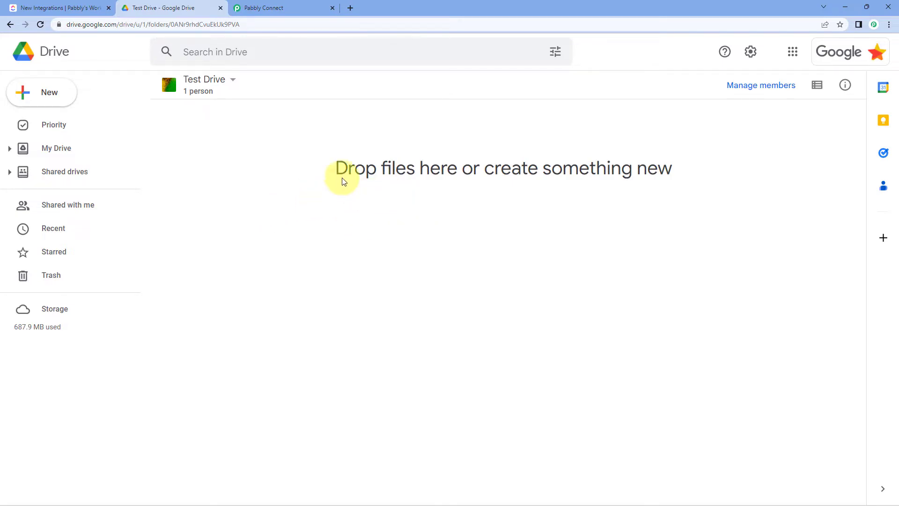
click(257, 7)
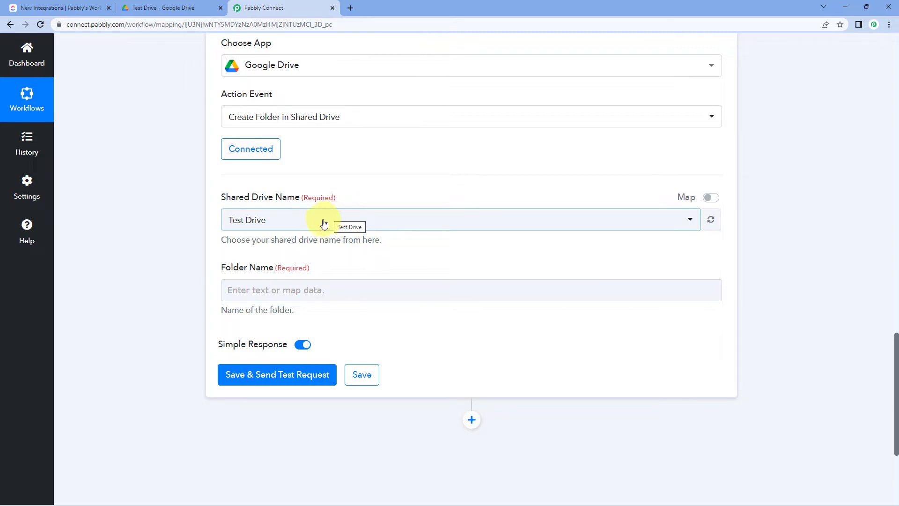
click(281, 221)
click(251, 270)
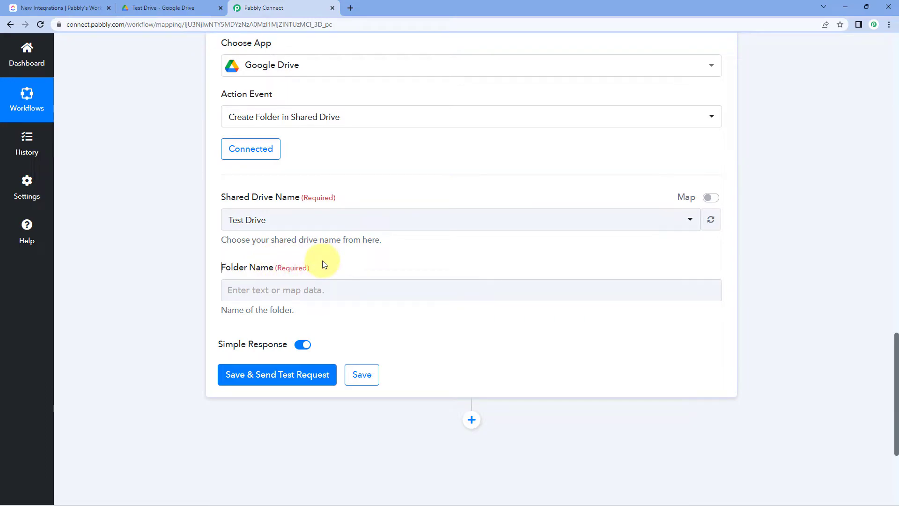
Examine the task name in the trigger response, checking it against the ClickUp list and the contents of Test Drive
click(264, 286)
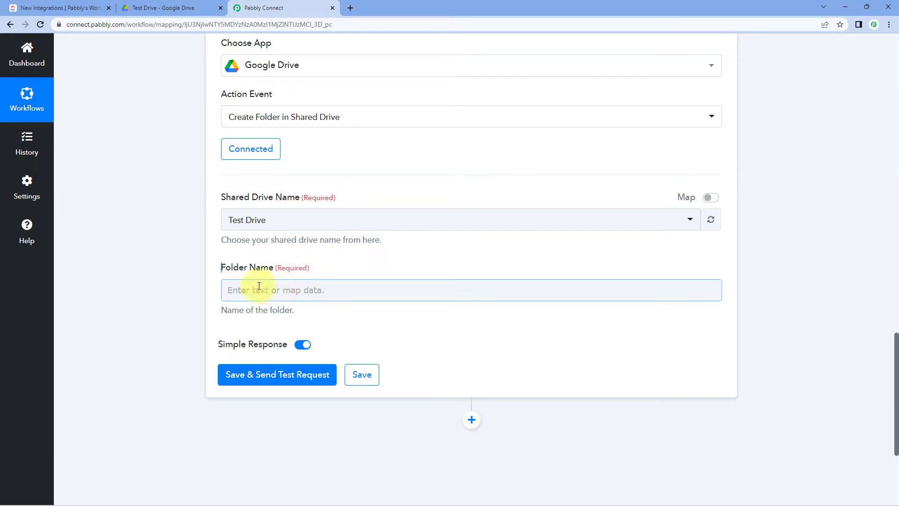
click(254, 291)
scroll(190, 261, up, 10)
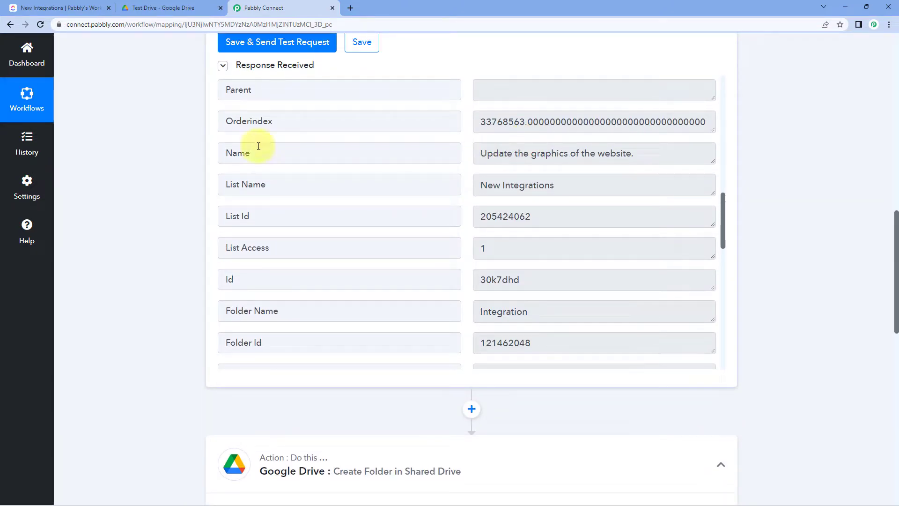
click(42, 8)
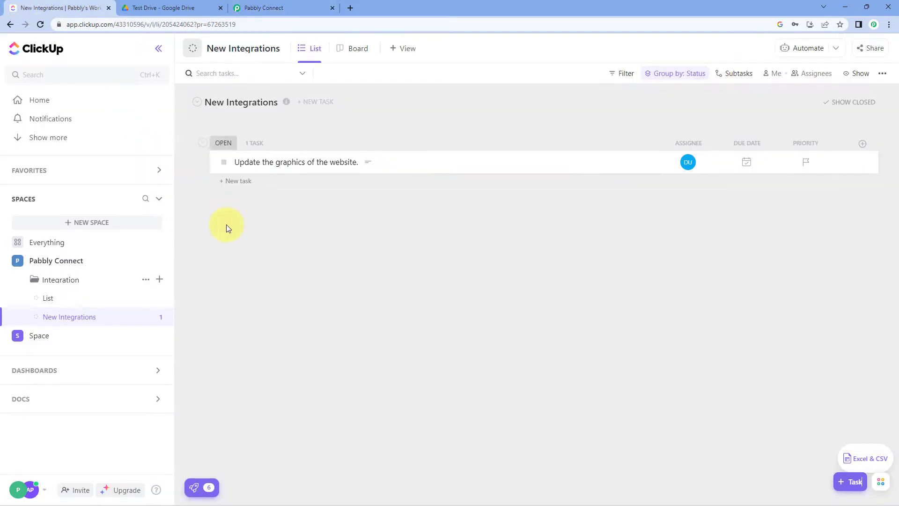
click(195, 4)
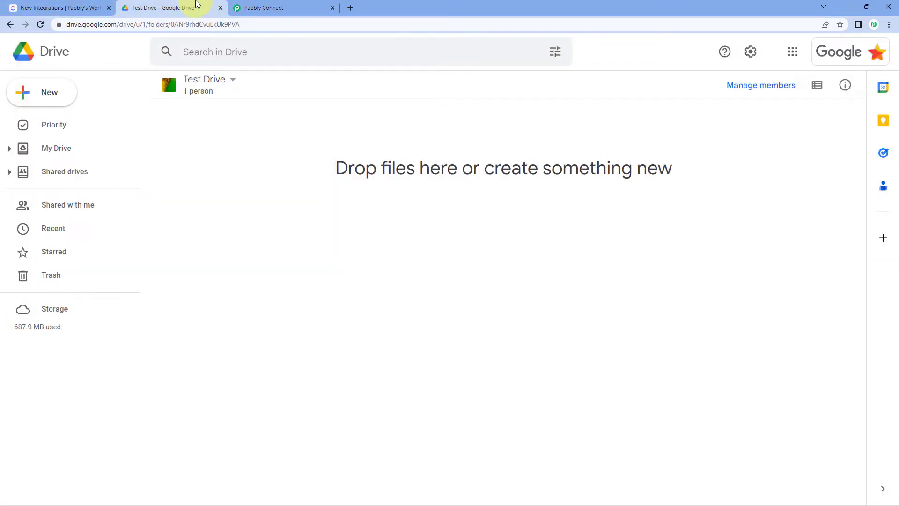
click(292, 5)
drag(629, 155, 474, 164)
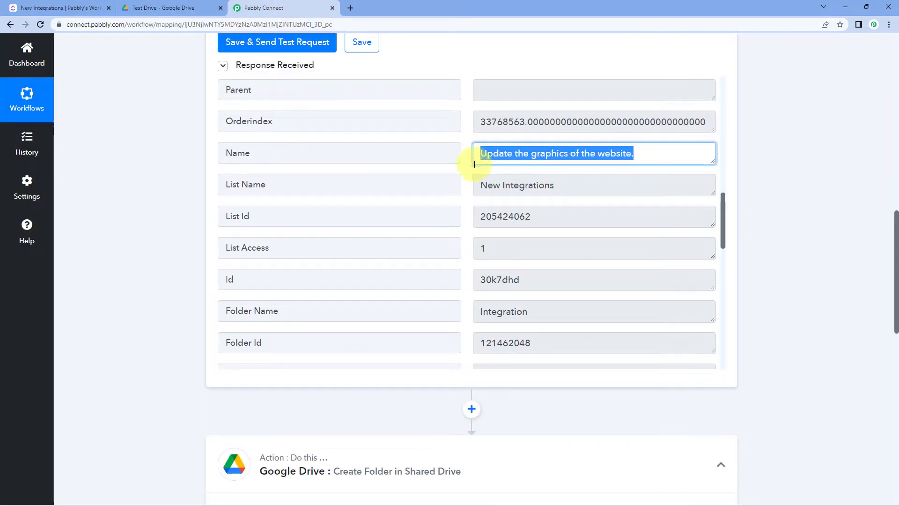
click(466, 161)
scroll(173, 239, down, 5)
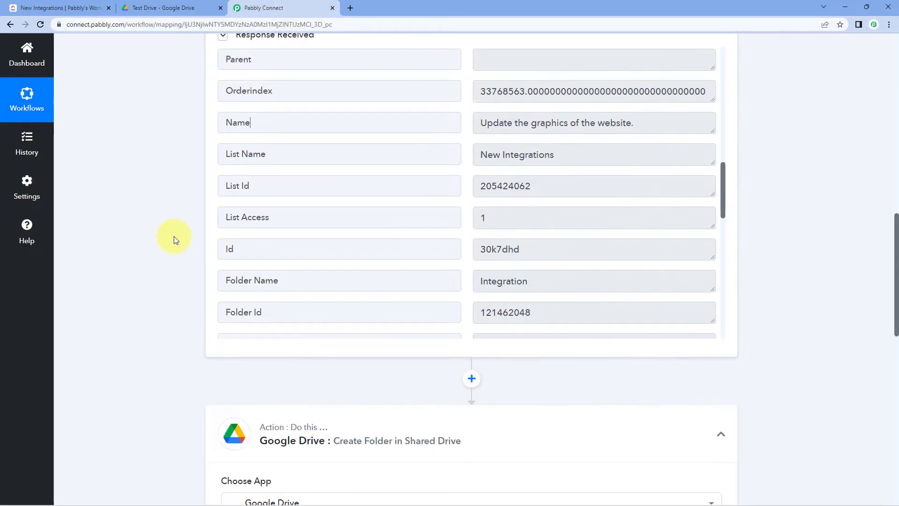
scroll(173, 235, down, 5)
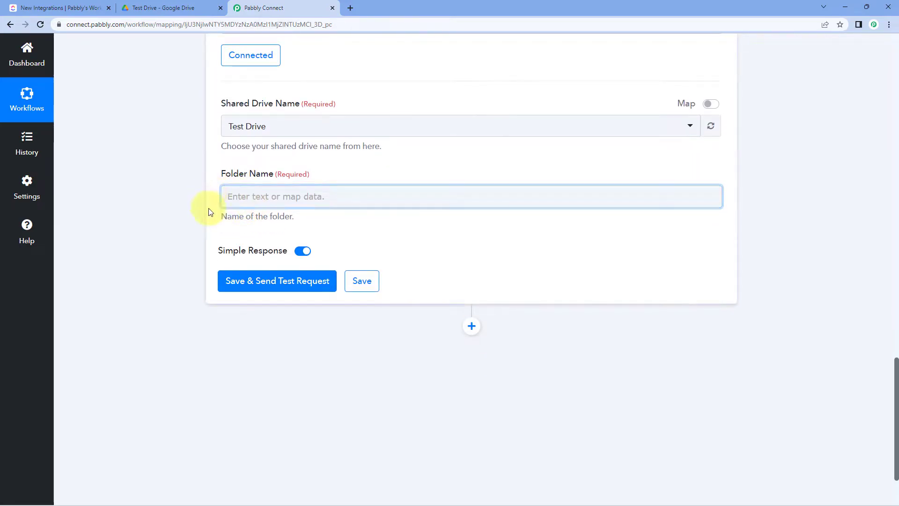
scroll(206, 204, up, 2)
scroll(204, 205, up, 9)
drag(710, 200, 463, 207)
scroll(141, 258, down, 12)
Map the Folder Name field to the Name value from the ClickUp: New Task step
click(237, 242)
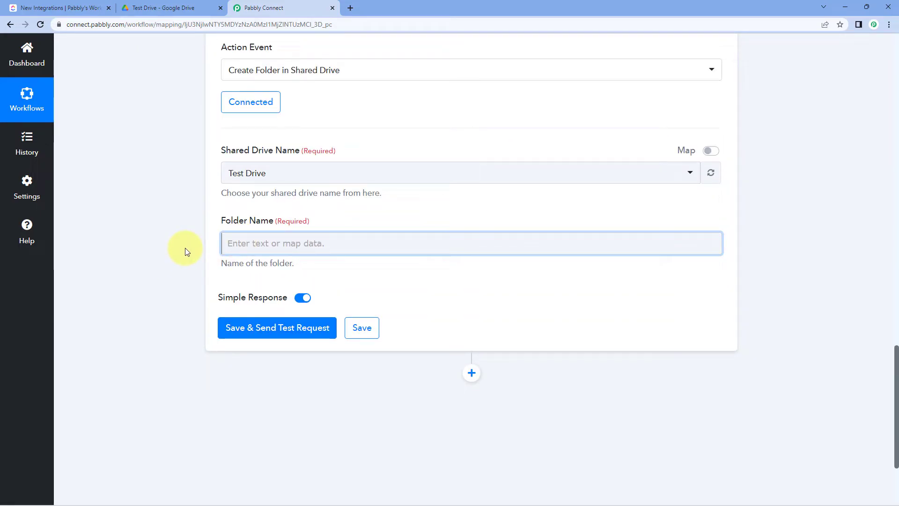
click(260, 245)
scroll(189, 257, down, 1)
click(237, 244)
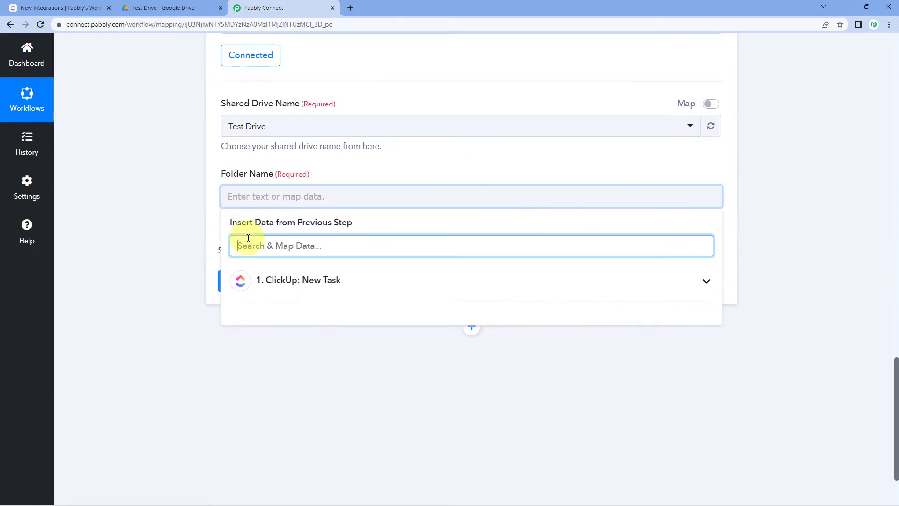
click(360, 281)
scroll(150, 258, down, 2)
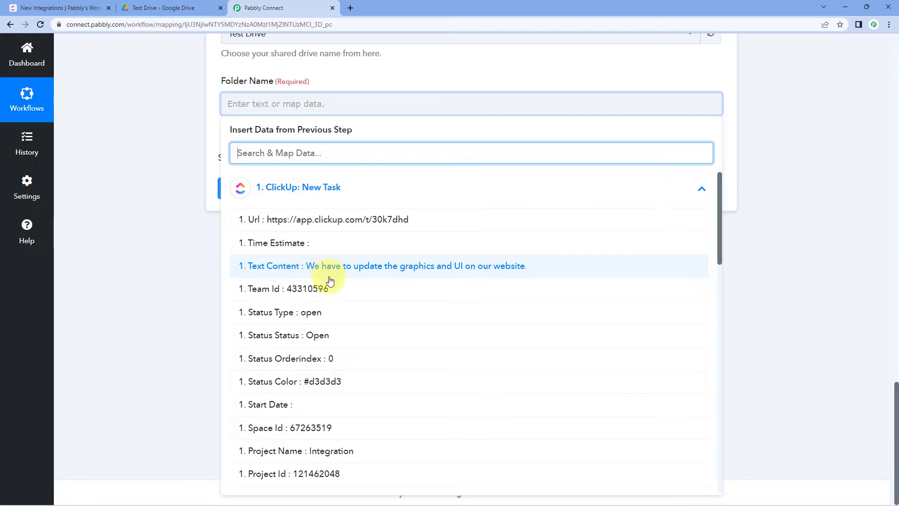
scroll(323, 291, down, 5)
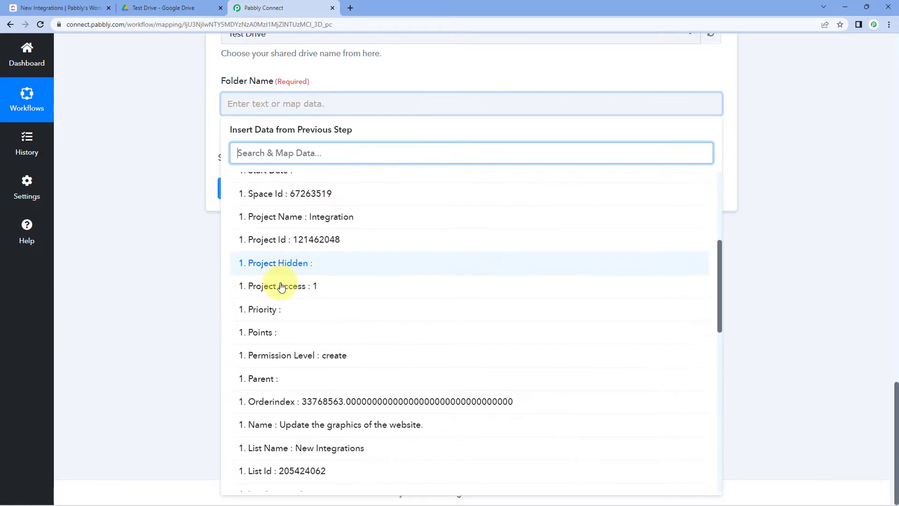
scroll(285, 282, down, 2)
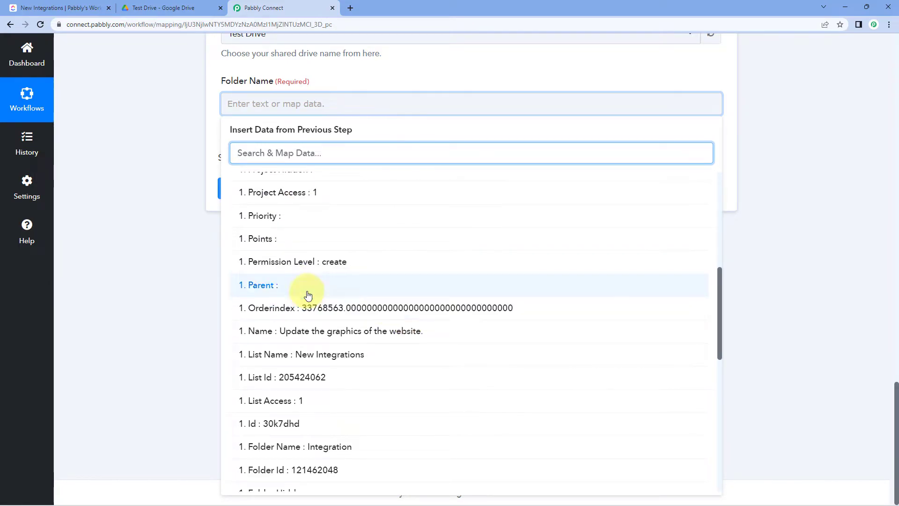
click(272, 332)
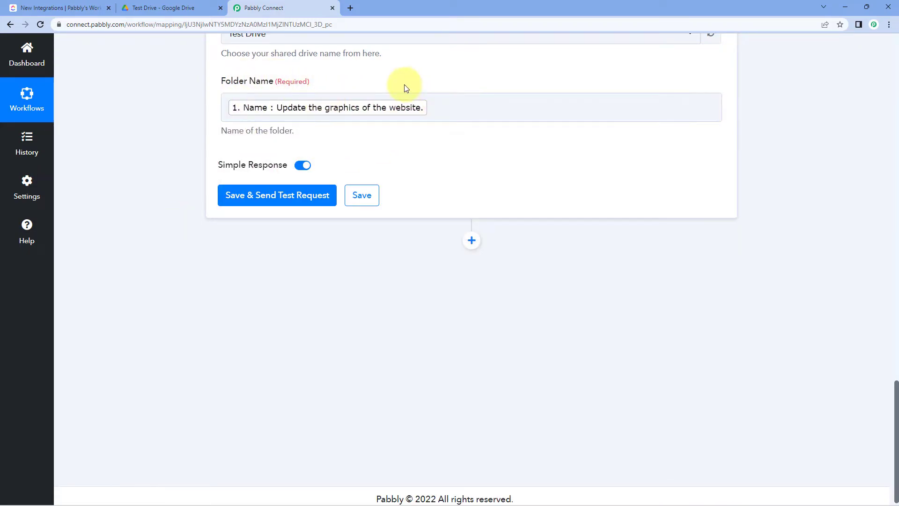
Compare the mapped folder name with the task in ClickUp, and check the contents of Test Drive in Google Drive
click(47, 6)
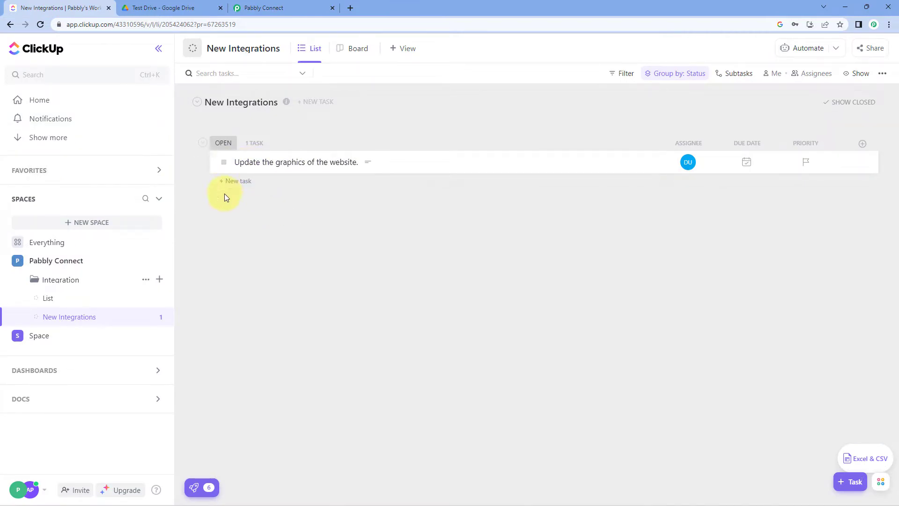
click(262, 6)
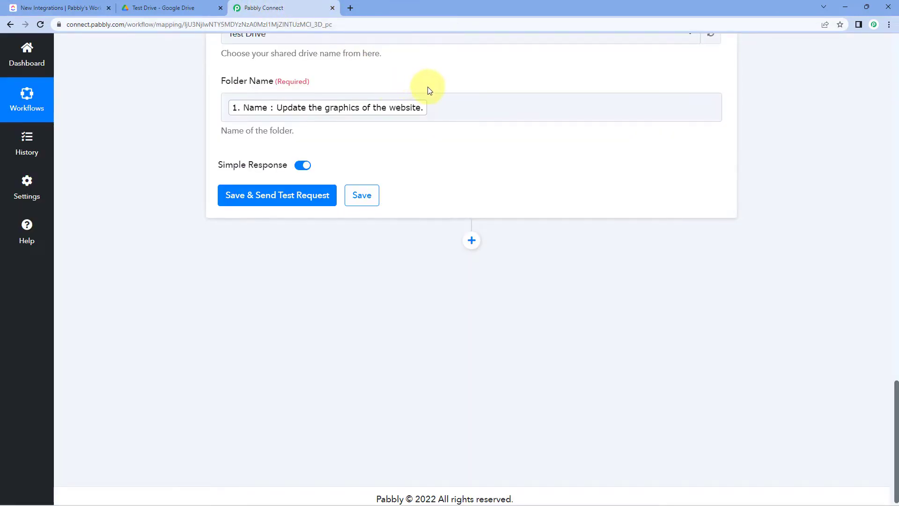
click(171, 8)
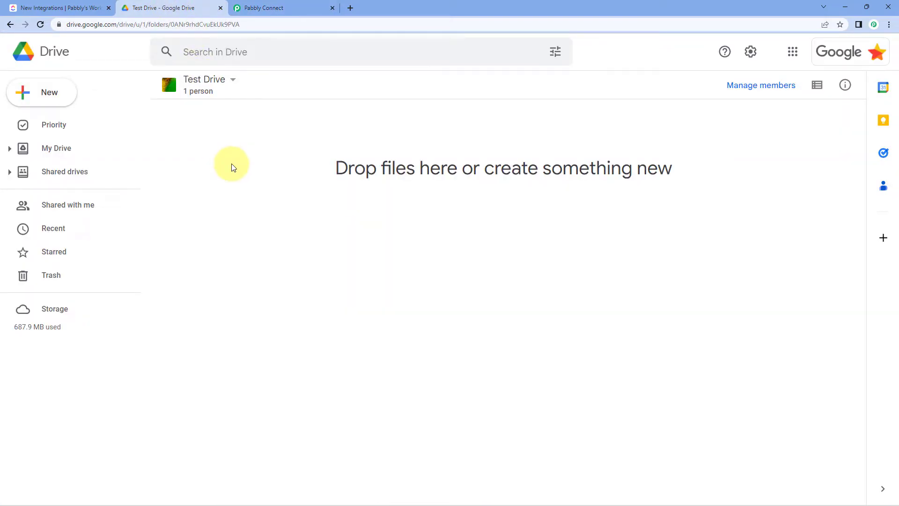
click(268, 6)
scroll(229, 157, up, 2)
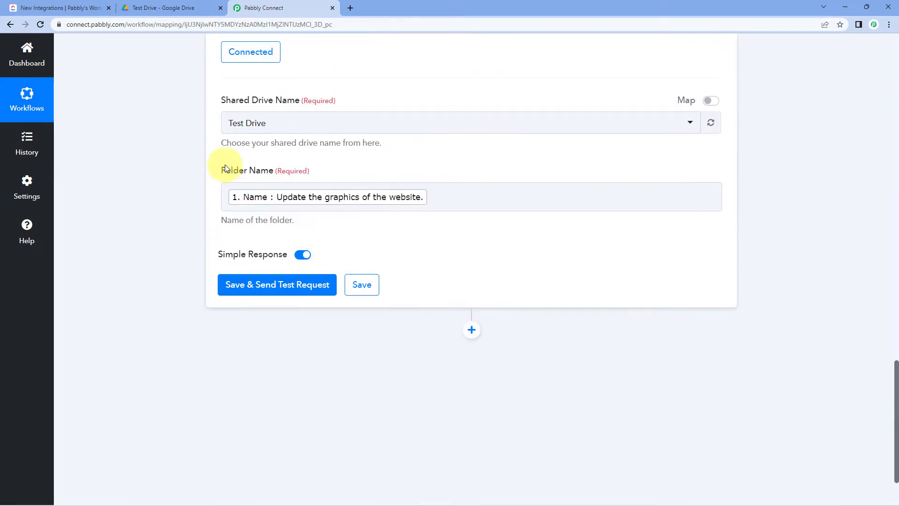
Save the Create Folder in Shared Drive step with a test request, and check the folder name in its response
click(255, 289)
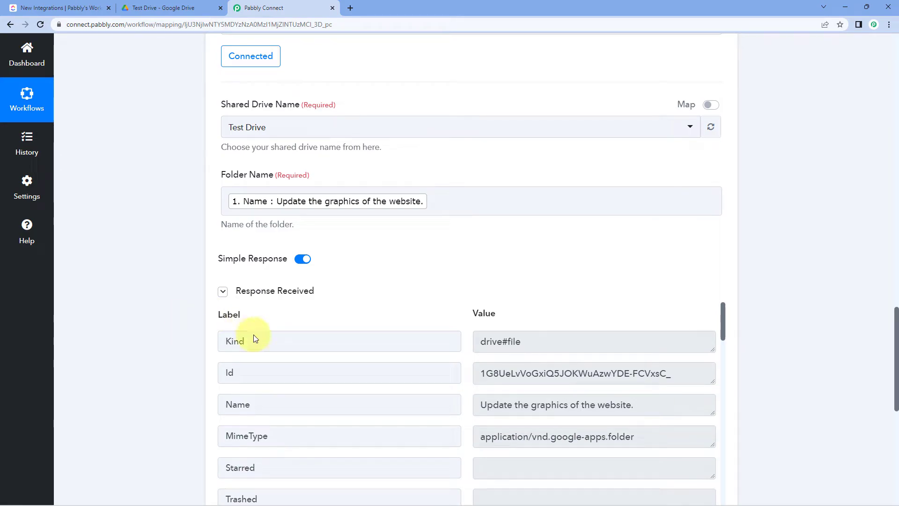
scroll(343, 307, down, 1)
scroll(405, 266, down, 1)
scroll(451, 307, up, 1)
scroll(459, 240, down, 2)
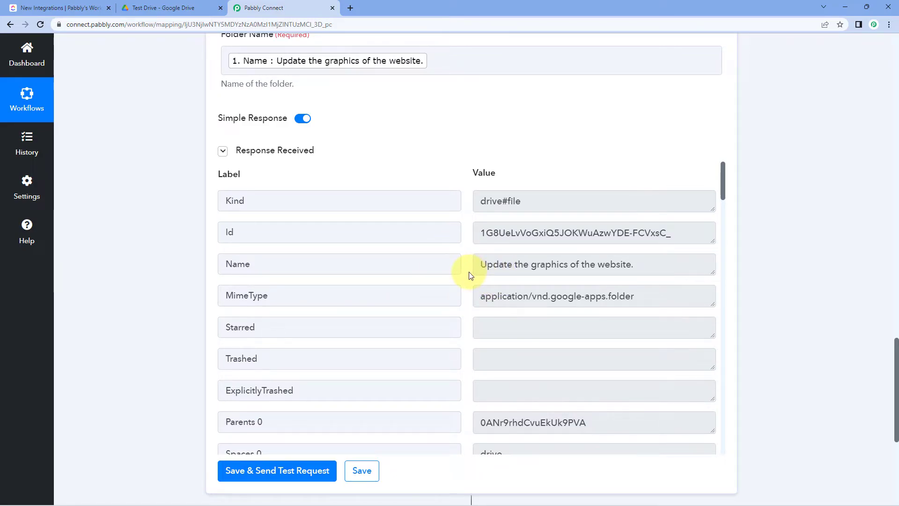
drag(484, 264, 675, 266)
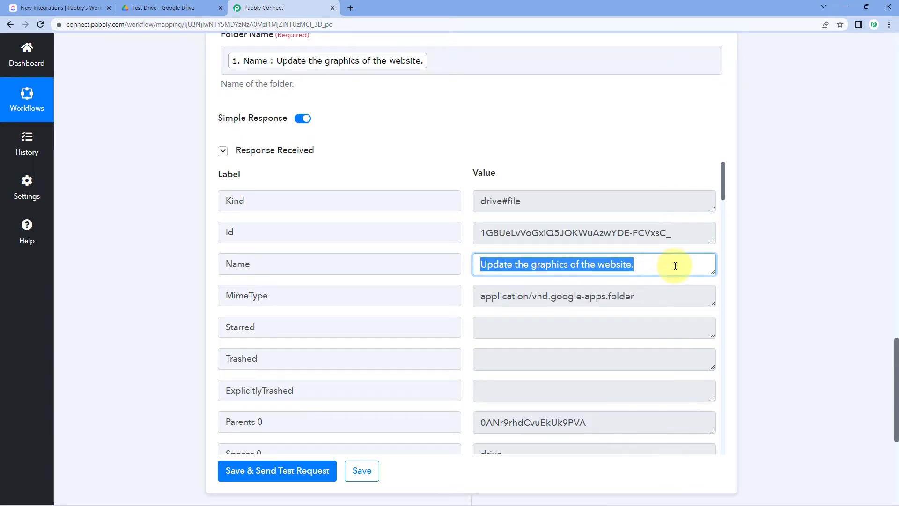
Check the new folder in Google Drive's Test Drive and compare its name with the task in ClickUp's New Integrations list
click(674, 266)
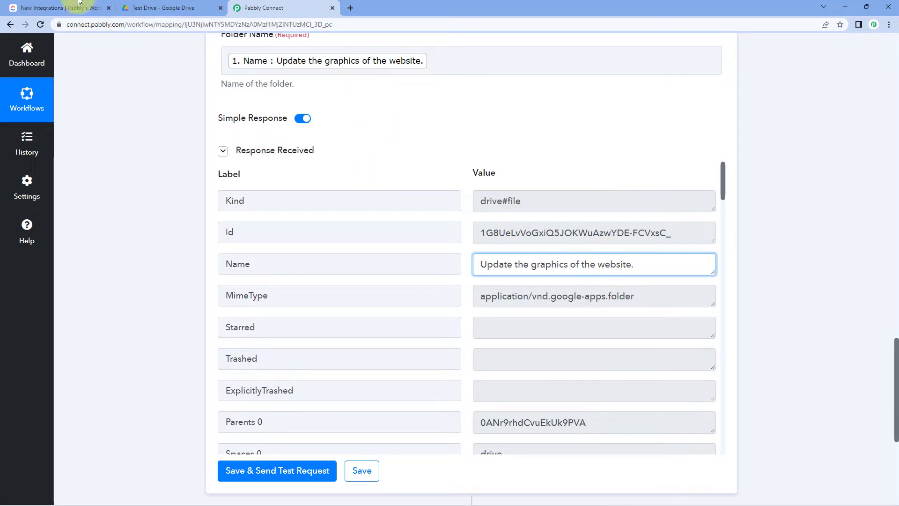
click(166, 7)
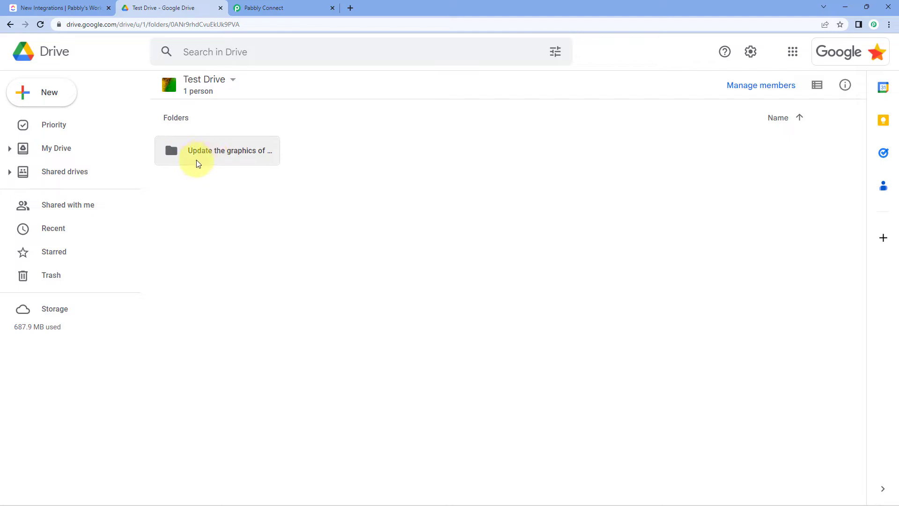
double_click(226, 155)
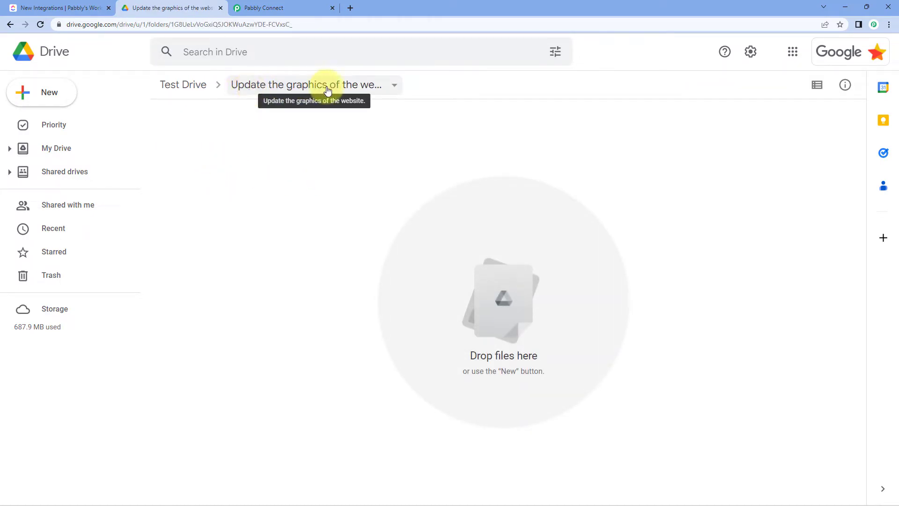
click(62, 12)
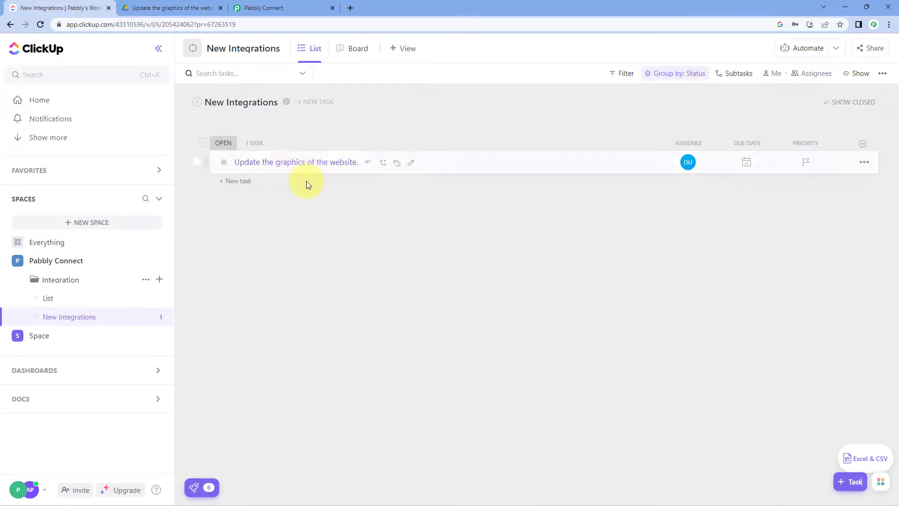
click(189, 9)
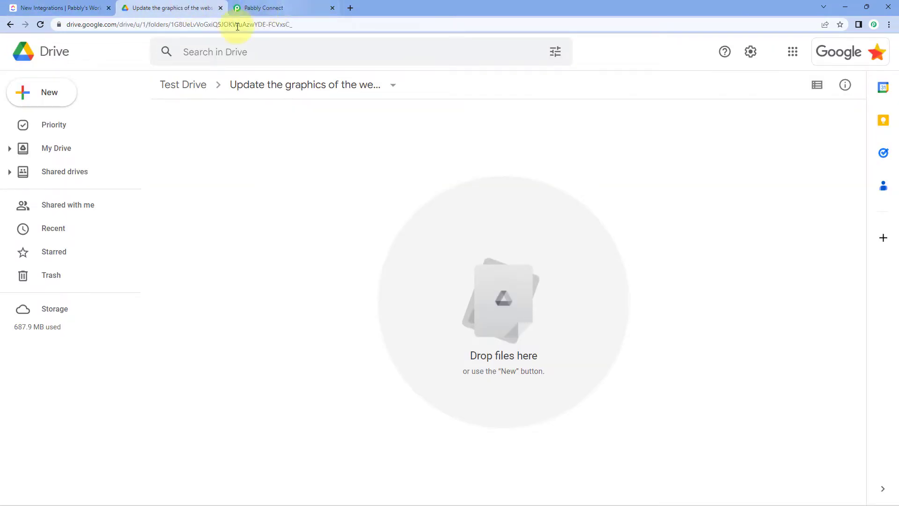
click(189, 85)
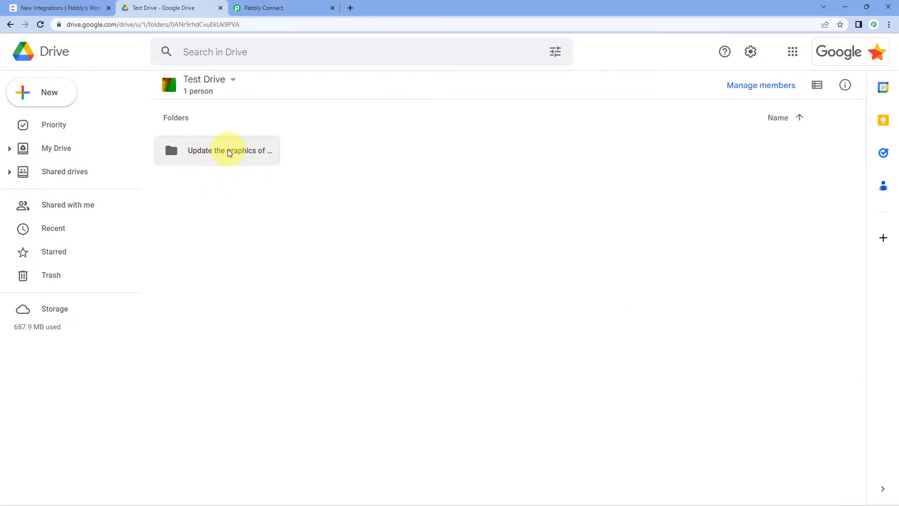
Switch to Pabbly Connect and examine the remaining values in the Create Folder in Shared Drive response
click(262, 8)
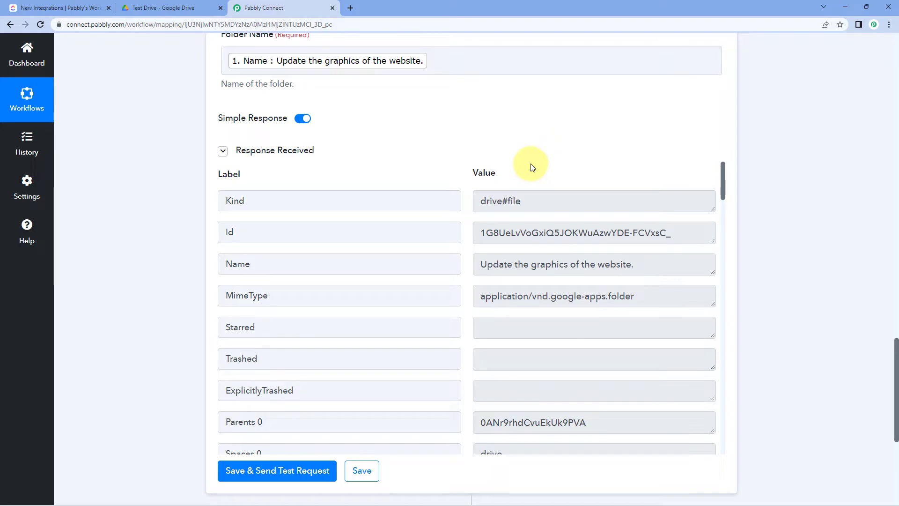
scroll(476, 251, down, 8)
scroll(471, 257, down, 6)
scroll(496, 272, up, 8)
click(488, 286)
drag(488, 287, 706, 283)
click(663, 312)
Add a Gmail action with the Send Email event after the Create Folder in Shared Drive step
scroll(167, 243, down, 6)
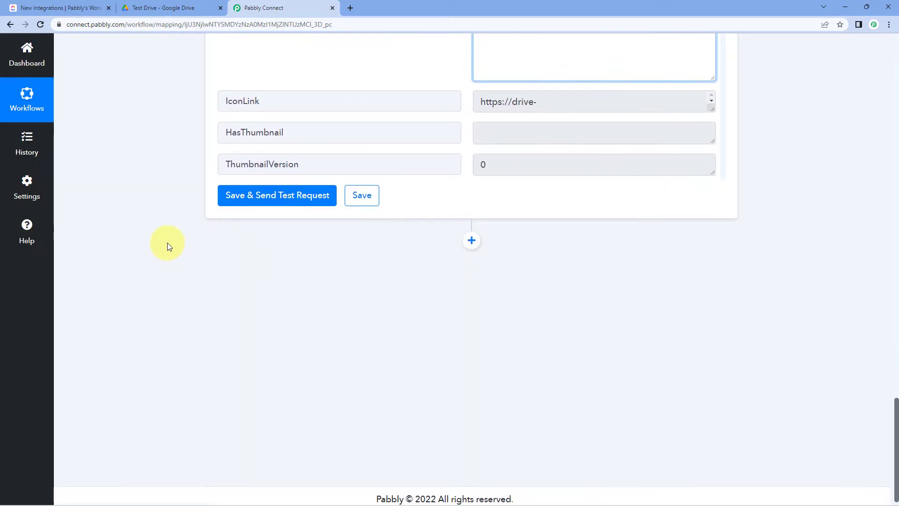
click(470, 236)
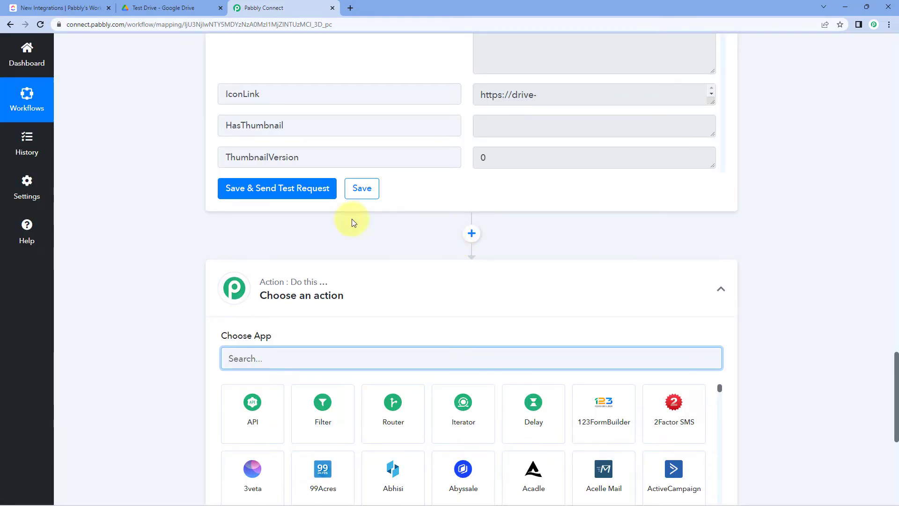
text(Gmail)
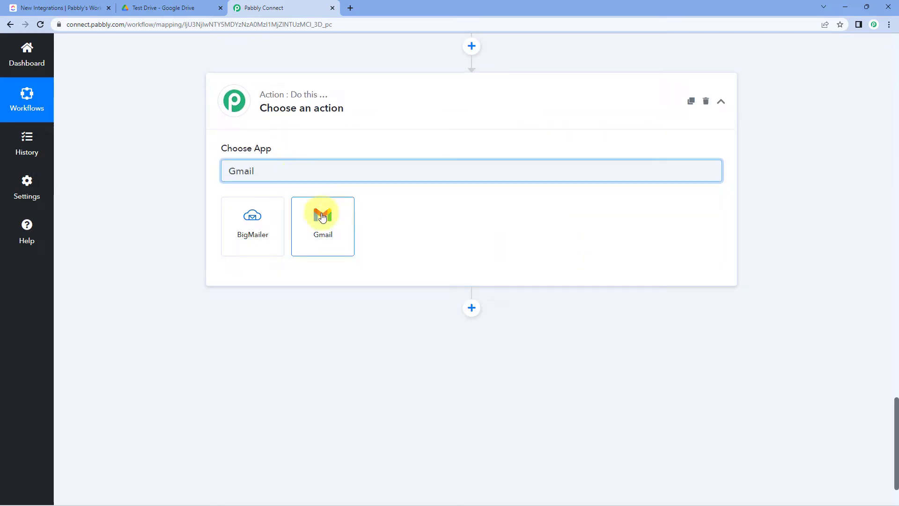
click(323, 214)
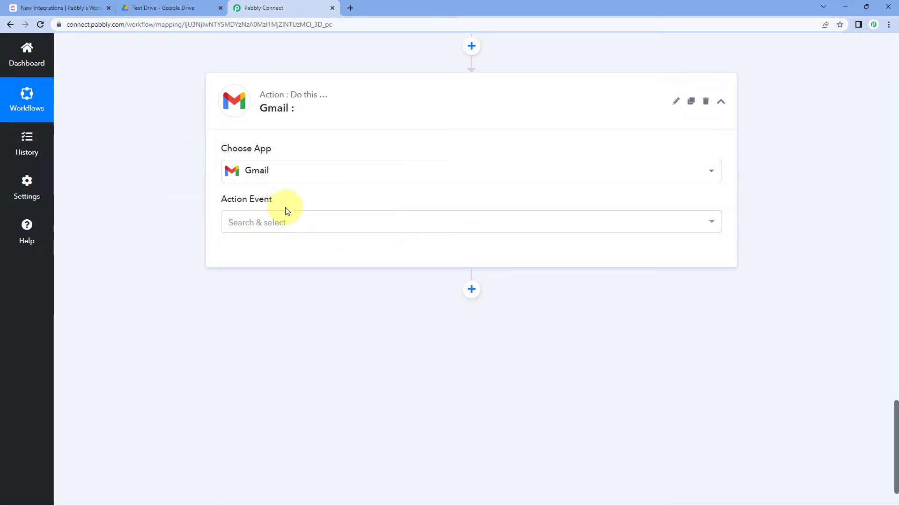
click(296, 232)
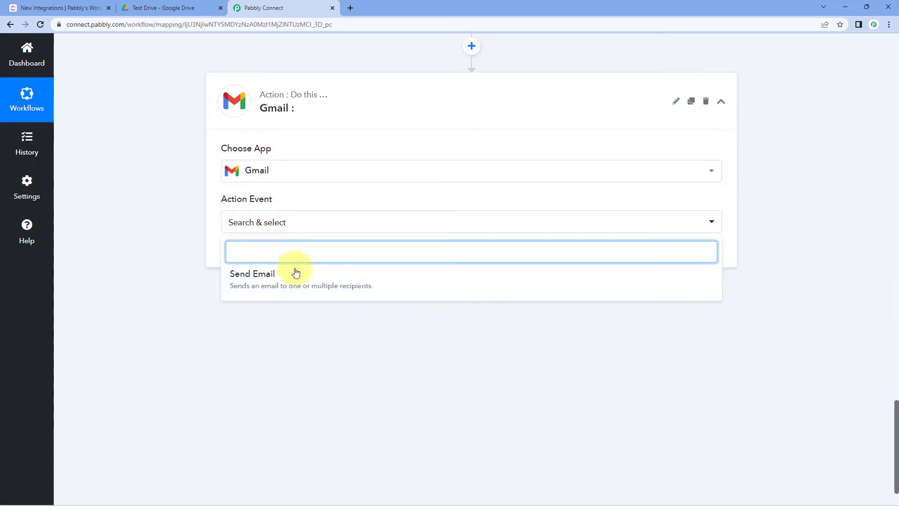
click(280, 270)
Connect Gmail through a new connection, choosing the Google account and allowing Pabbly Connect access
click(252, 256)
click(422, 156)
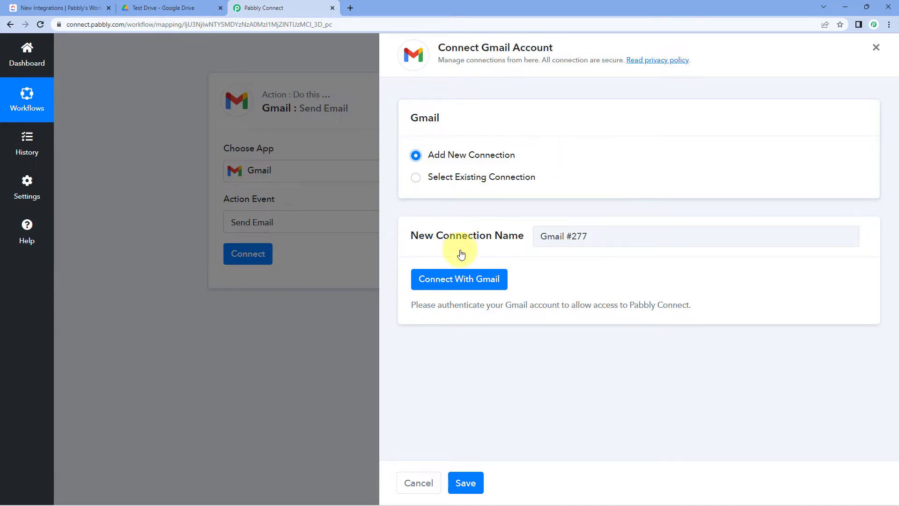
click(482, 281)
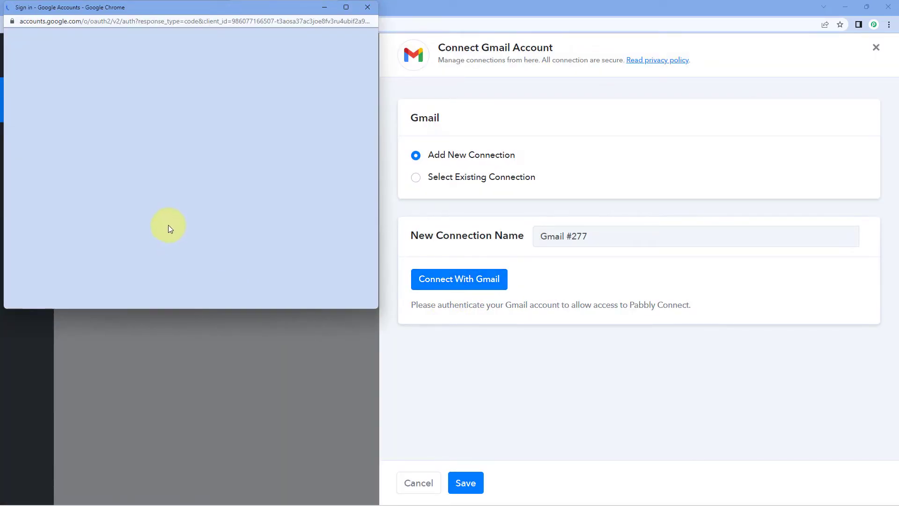
click(169, 215)
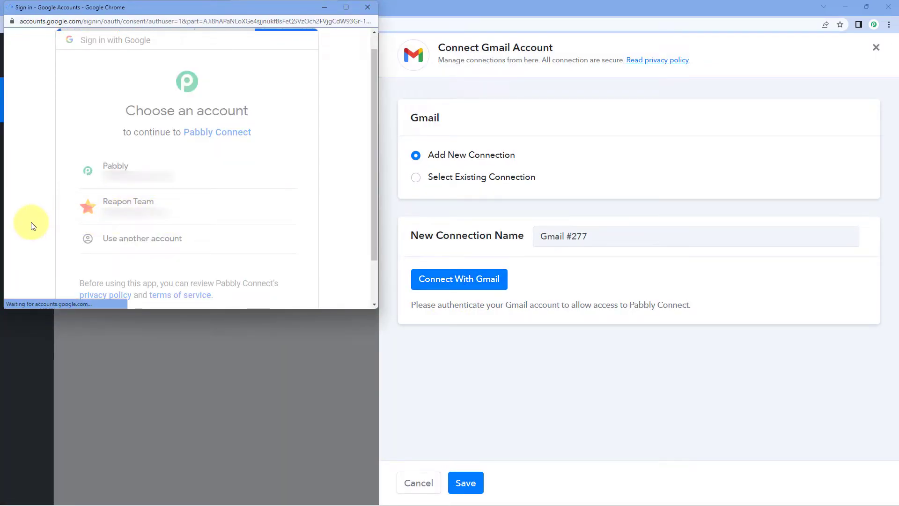
scroll(183, 252, down, 4)
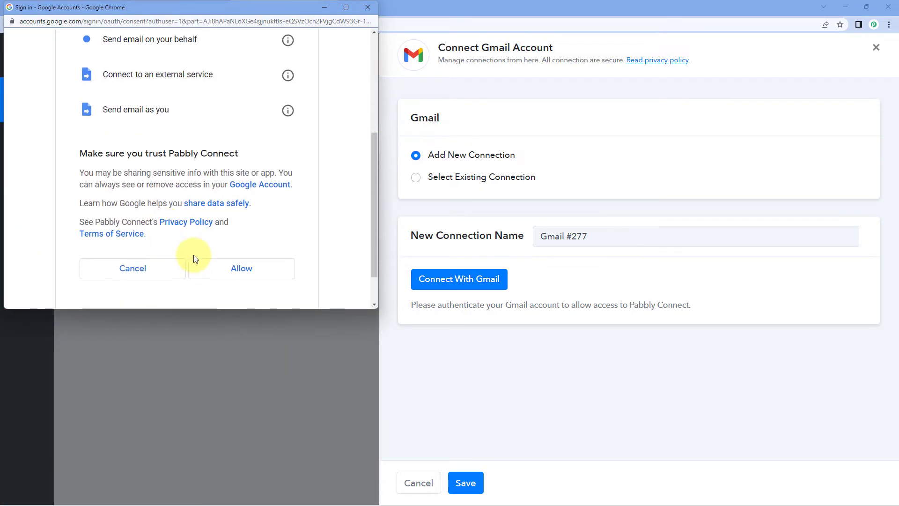
click(241, 268)
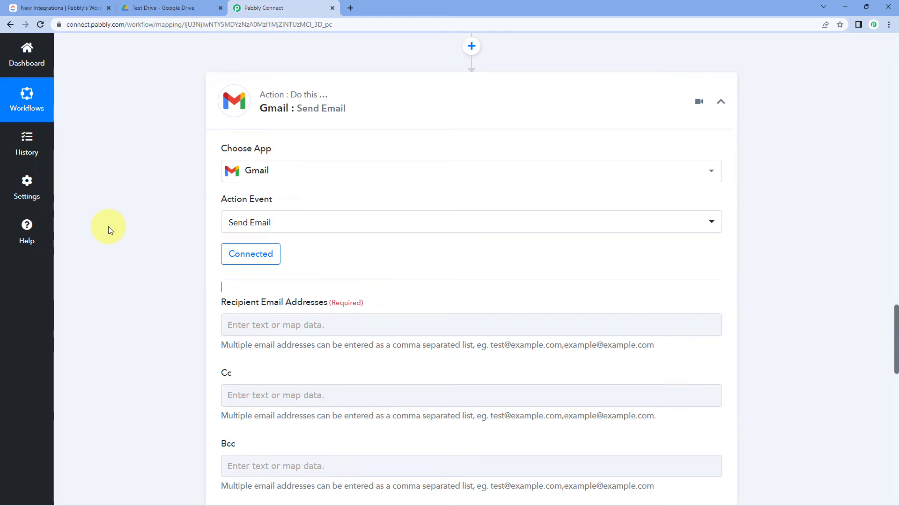
Review the recipient fields of the Gmail step and examine the Creator Email value in the ClickUp: New Task response
scroll(136, 213, down, 2)
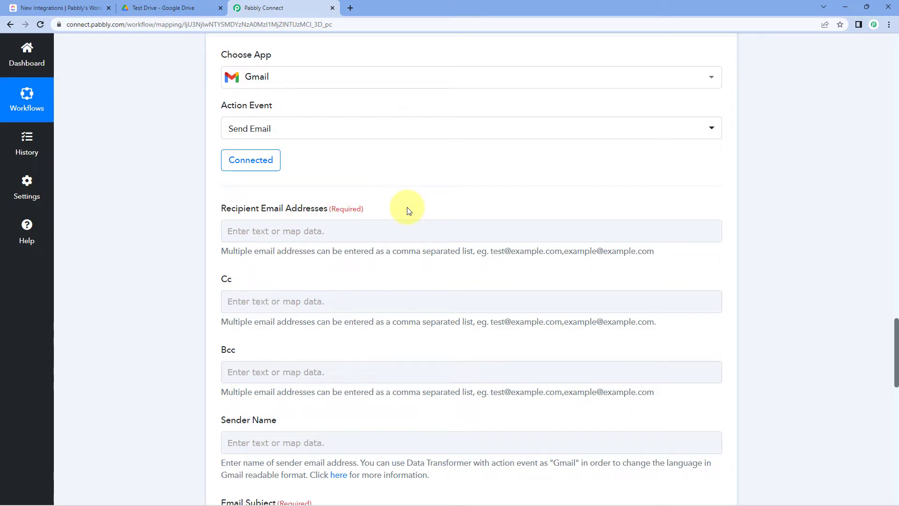
scroll(407, 207, up, 20)
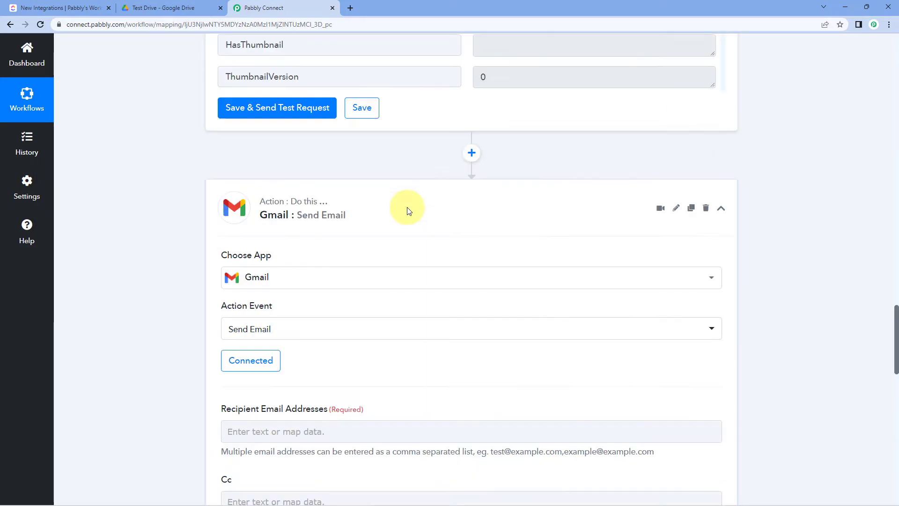
scroll(408, 211, up, 12)
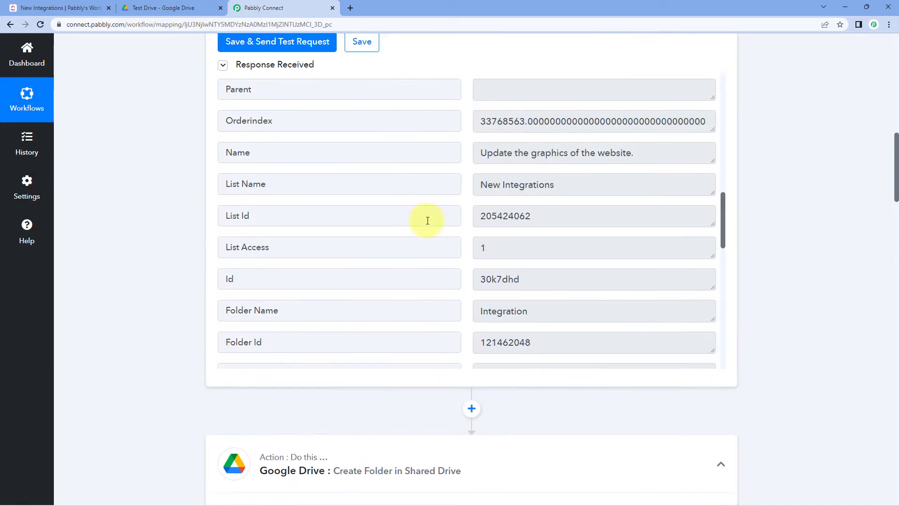
scroll(495, 226, down, 12)
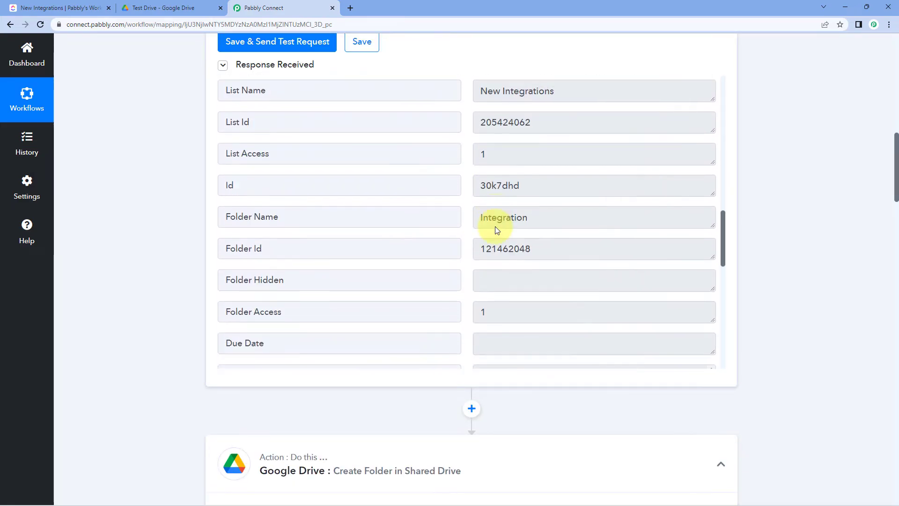
scroll(495, 226, down, 2)
scroll(494, 217, up, 1)
drag(483, 208, 586, 202)
drag(482, 206, 588, 206)
click(588, 206)
Map the Gmail step's Recipient Email Addresses field to Assignees 0 Email from the ClickUp: New Task step
scroll(176, 228, down, 20)
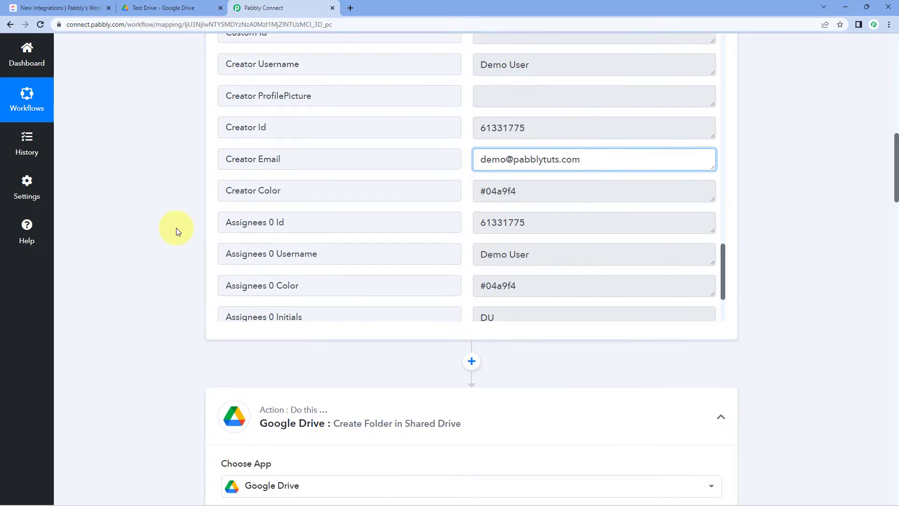
scroll(179, 226, down, 6)
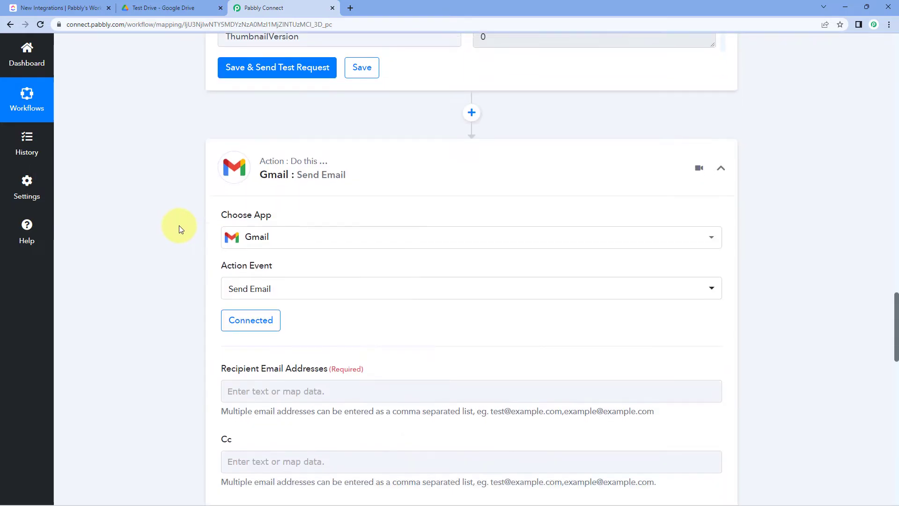
scroll(173, 287, down, 5)
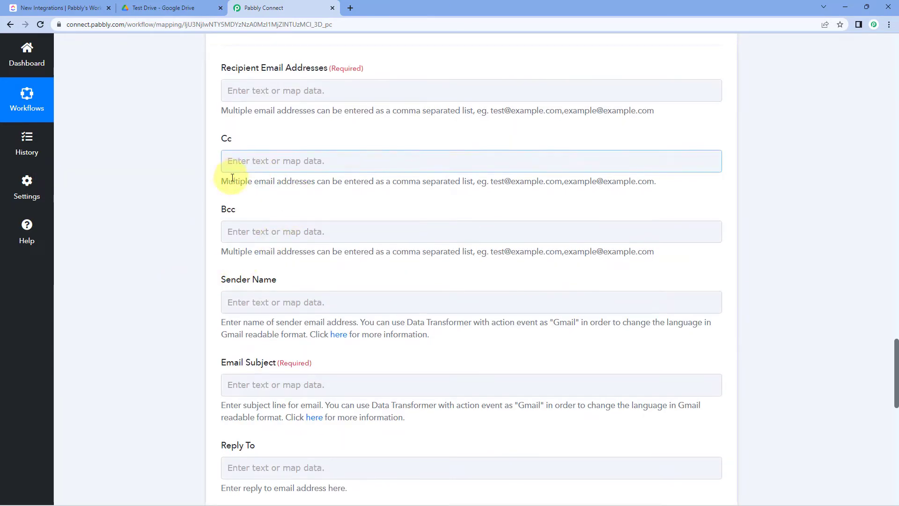
scroll(231, 176, up, 1)
click(261, 136)
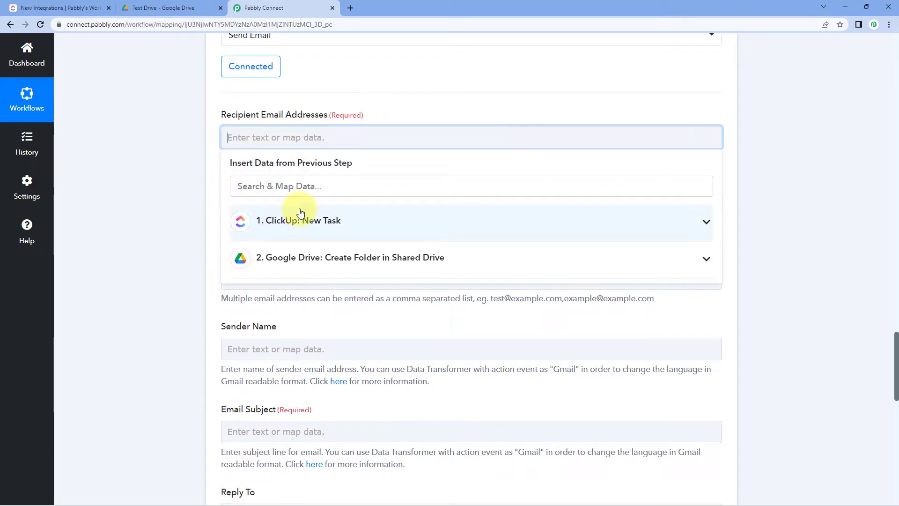
click(366, 225)
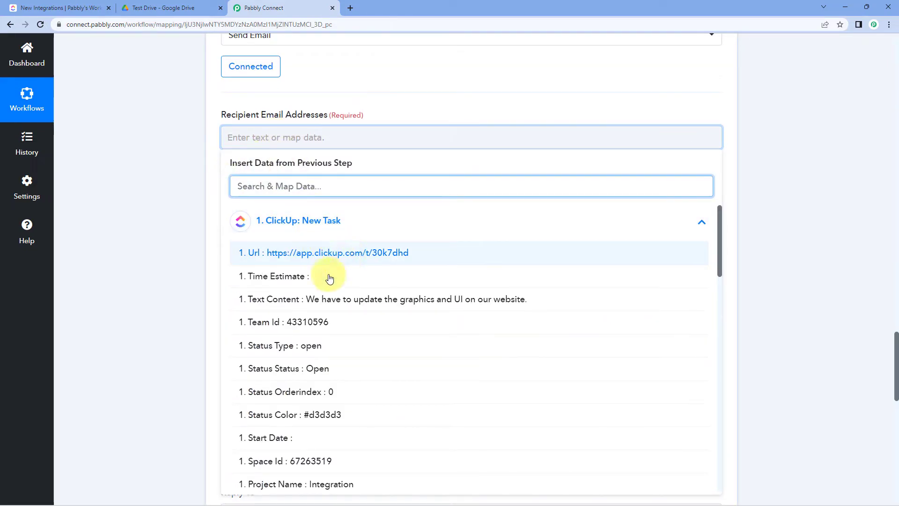
scroll(341, 260, down, 5)
scroll(326, 280, down, 10)
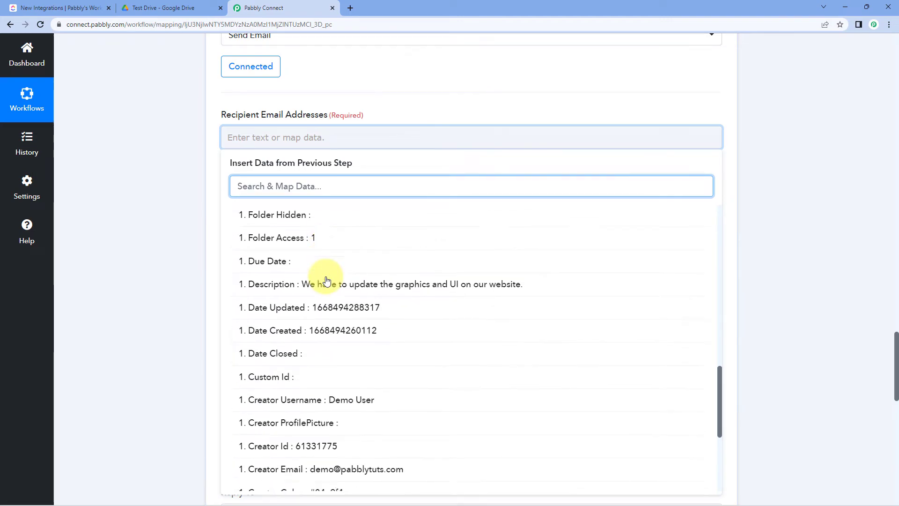
scroll(327, 279, down, 3)
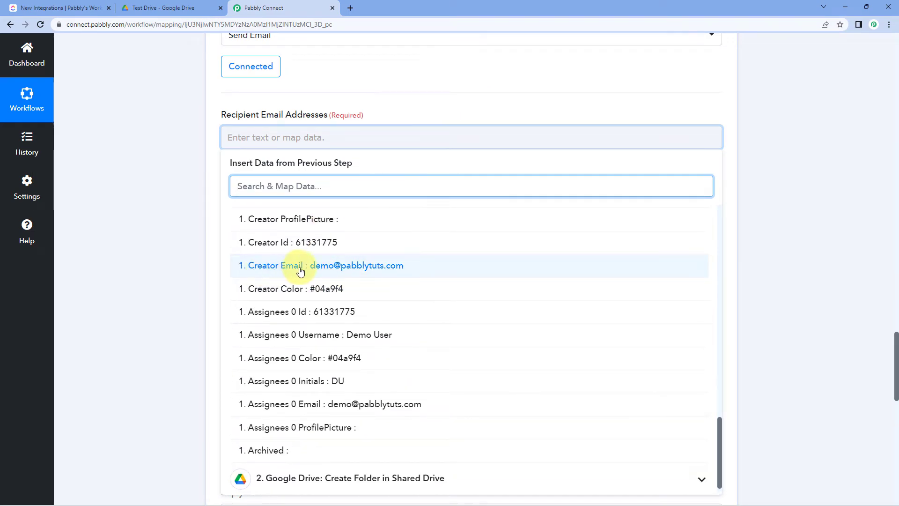
scroll(305, 263, down, 1)
click(295, 395)
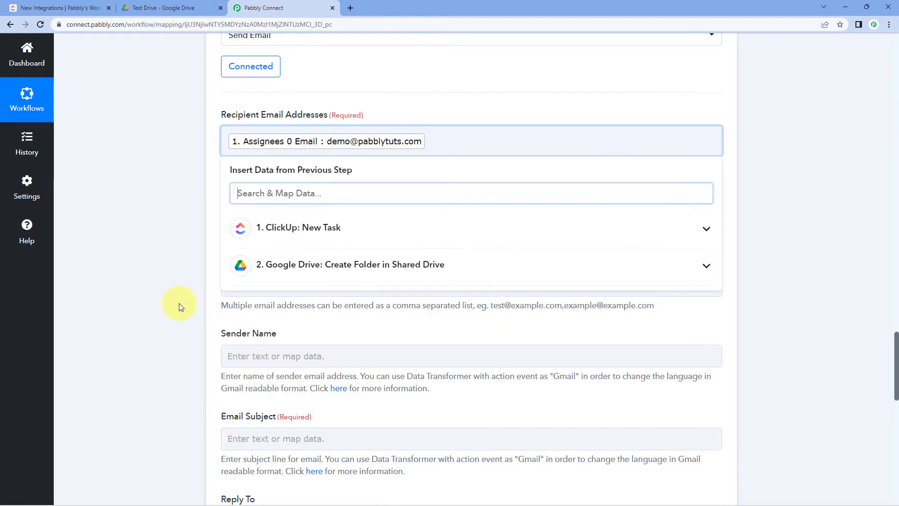
click(175, 304)
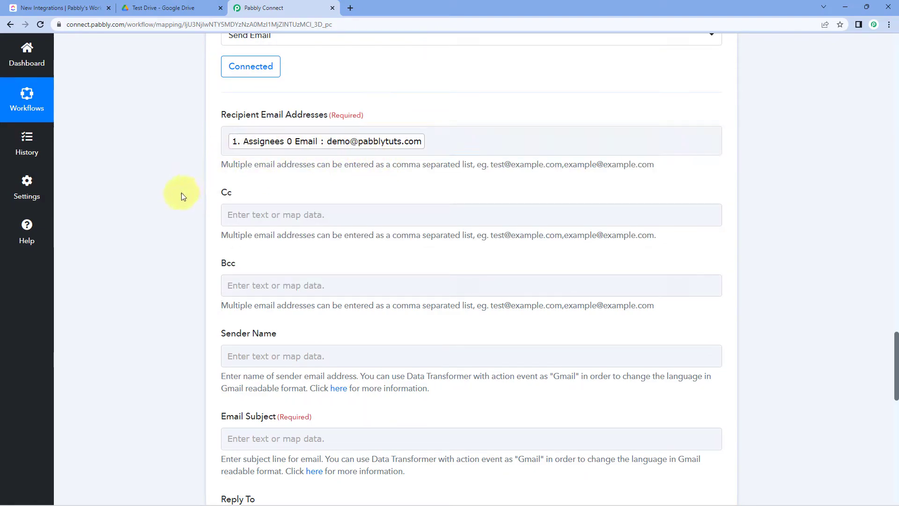
Set the Gmail step's Sender Name to Pabbly, leaving Cc and Bcc empty
scroll(182, 192, down, 1)
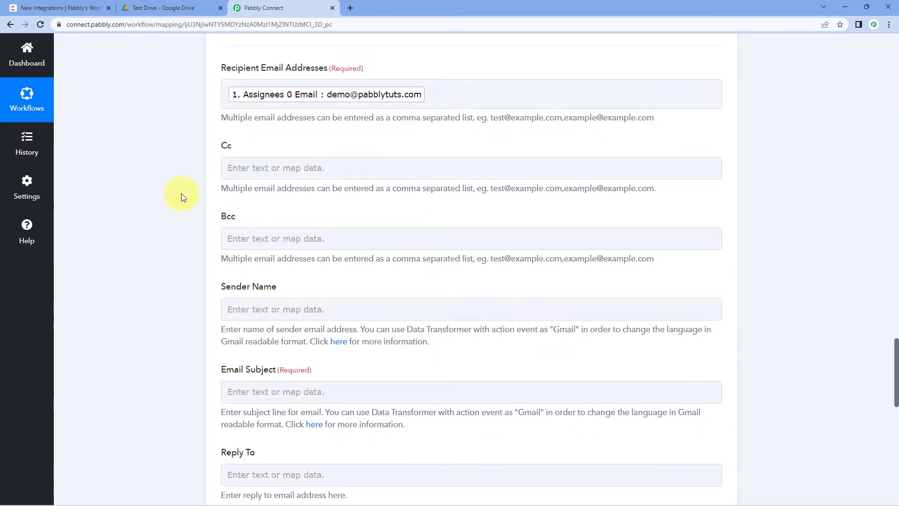
scroll(185, 182, down, 1)
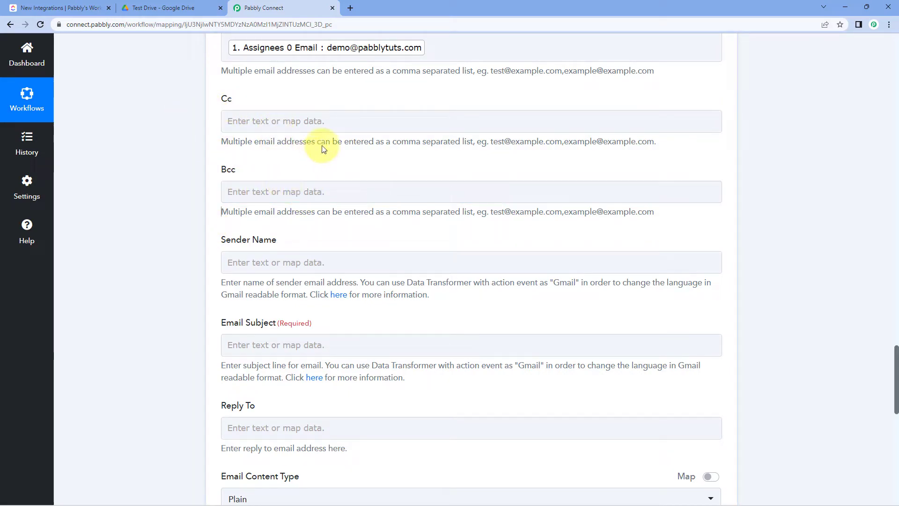
click(290, 263)
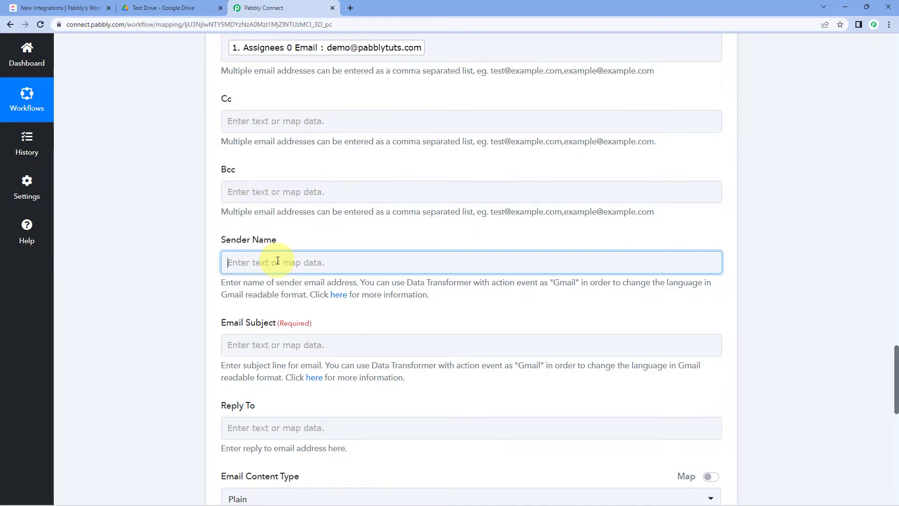
click(278, 261)
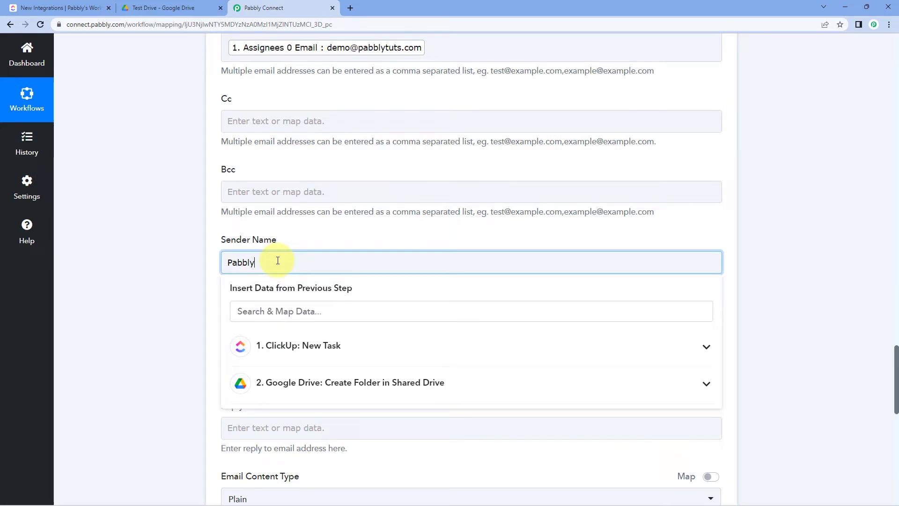
click(178, 259)
scroll(226, 195, down, 3)
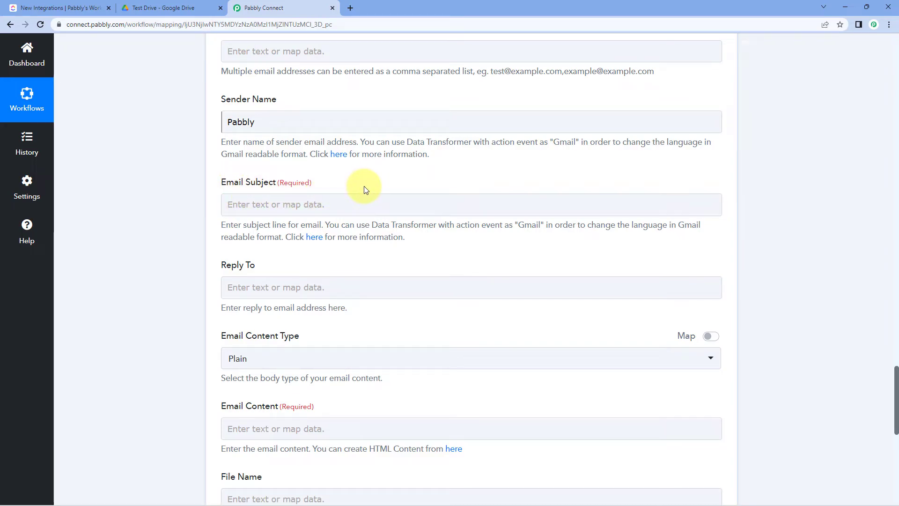
Set the Gmail step's Email Subject to "New Task:" followed by the mapped Name from the ClickUp: New Task step
click(290, 208)
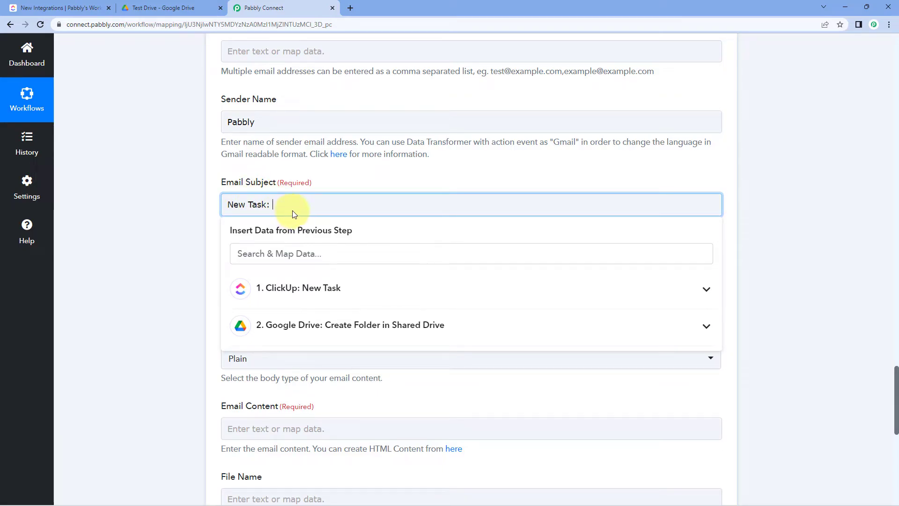
click(305, 290)
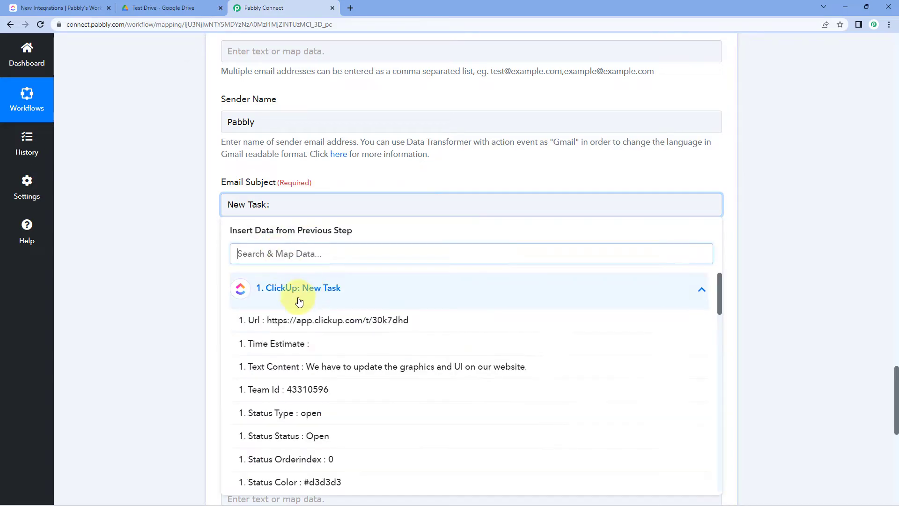
scroll(345, 335, down, 3)
scroll(345, 328, down, 4)
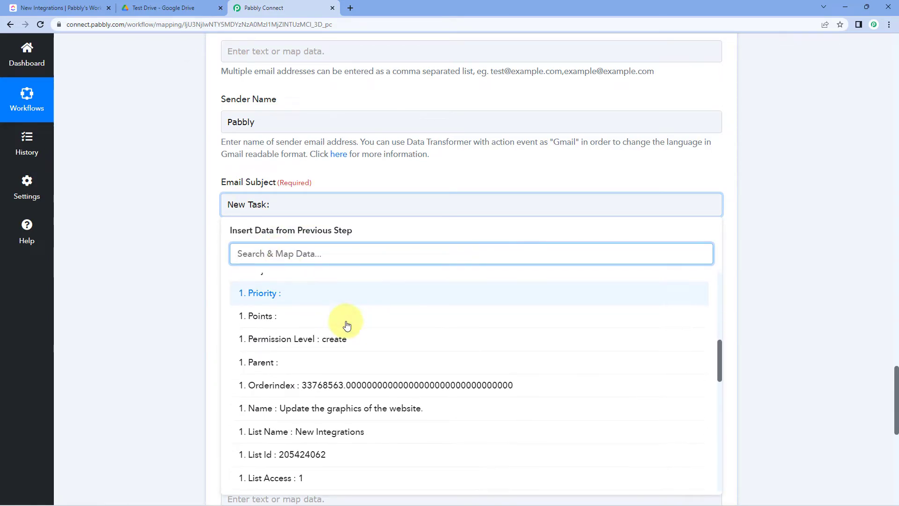
click(342, 383)
click(132, 239)
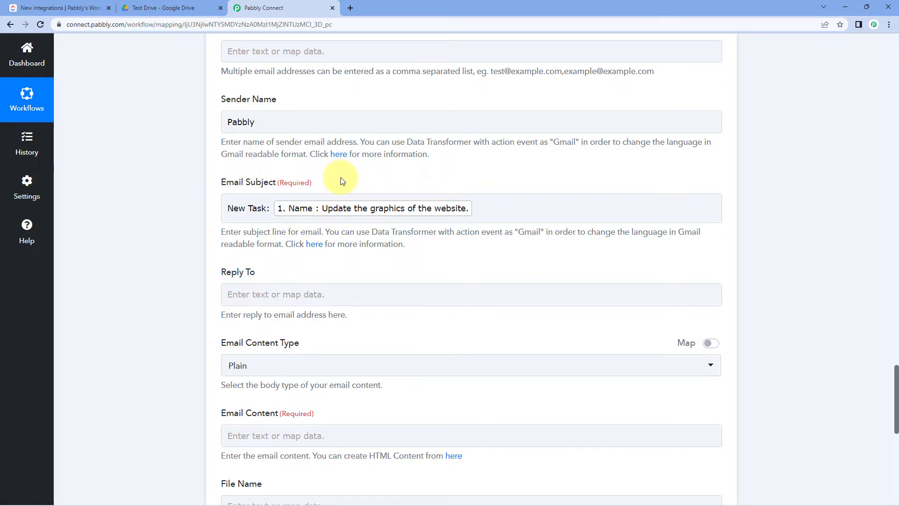
Keep Plain as the Gmail step's Email Content Type, leaving Reply To empty
scroll(161, 201, down, 3)
scroll(161, 201, down, 1)
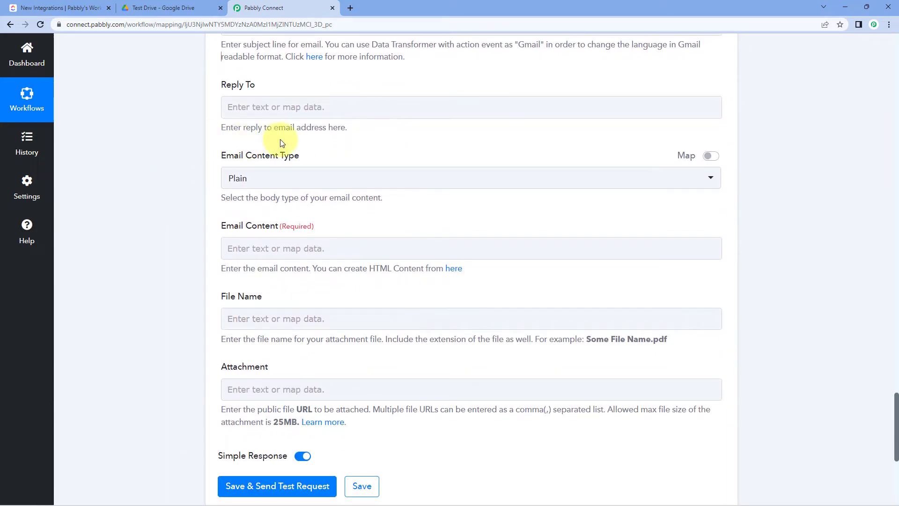
click(271, 100)
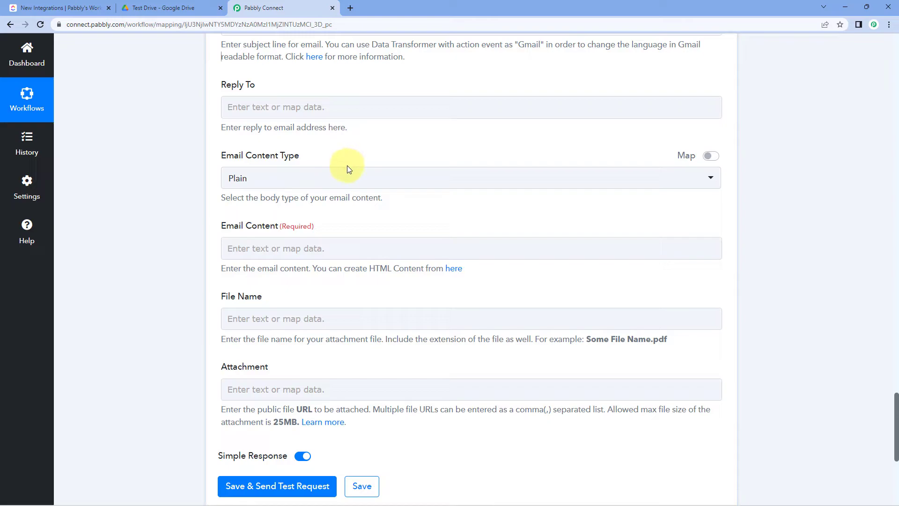
click(348, 181)
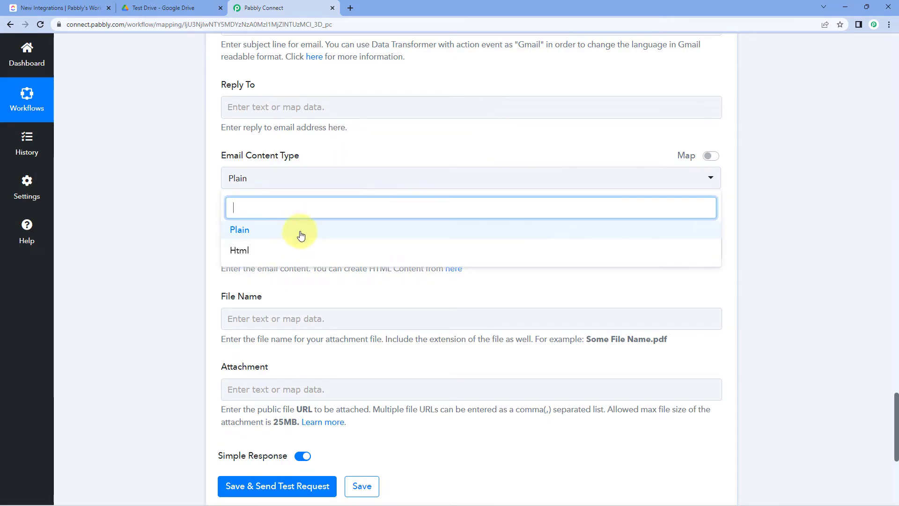
click(262, 231)
Begin the Email Content with "Hello," and, after a blank line, "We have a new task for you:"
click(262, 247)
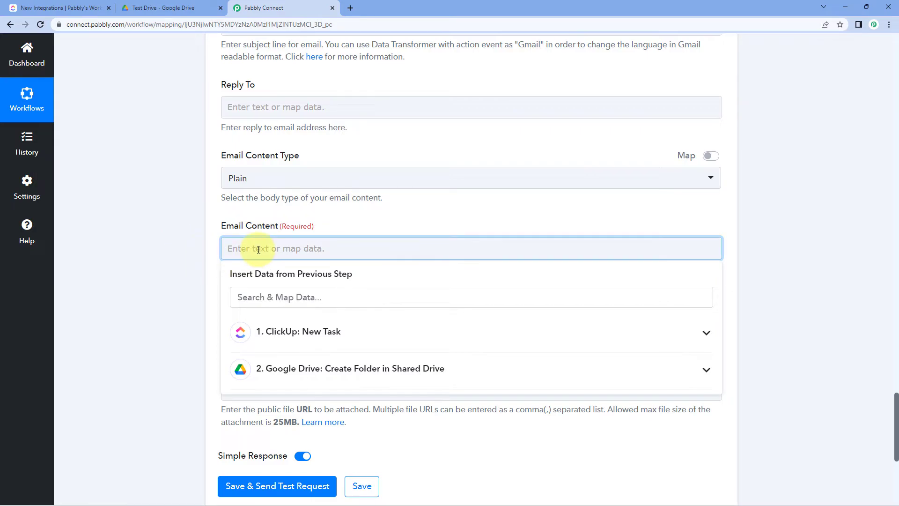
text(Hello)
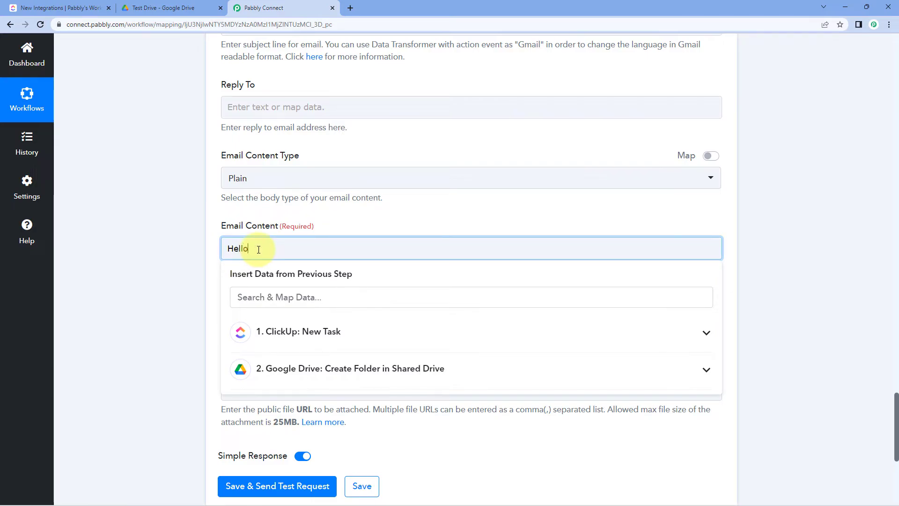
text(,)
key(Return)
key(Return)
text(We have a new task for you:)
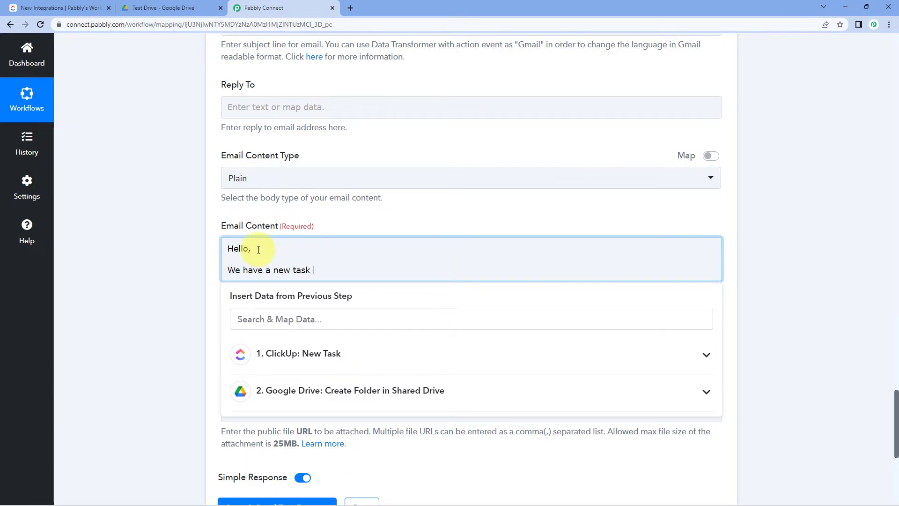
Add the labels "Task Name:" and "Task Description:" on separate lines below the introduction in the Email Content, after a blank line
key(Return)
key(Return)
text(Task Name:)
key(Return)
text(T)
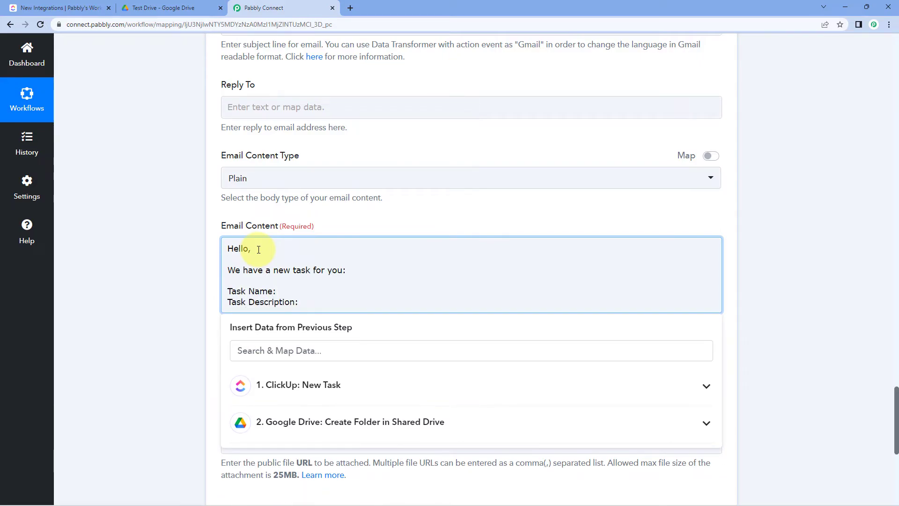
text(ask Description:)
key(Return)
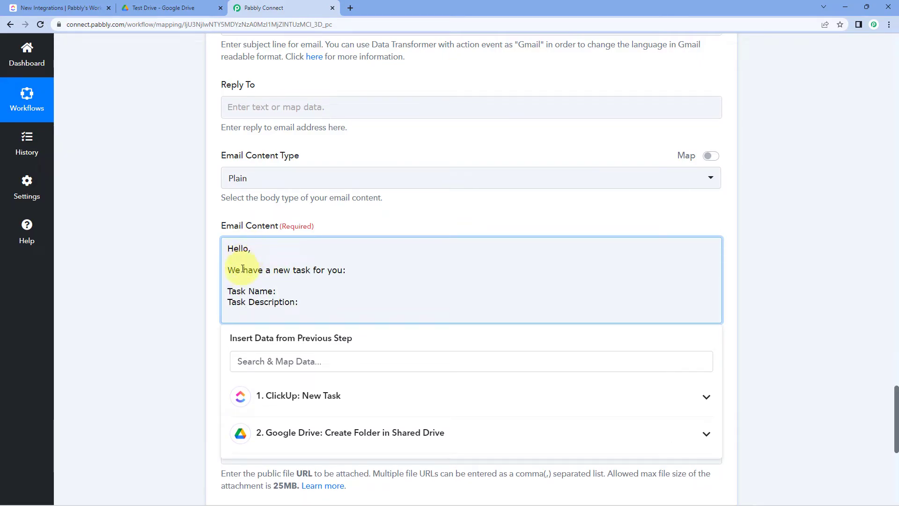
key(BackSpace)
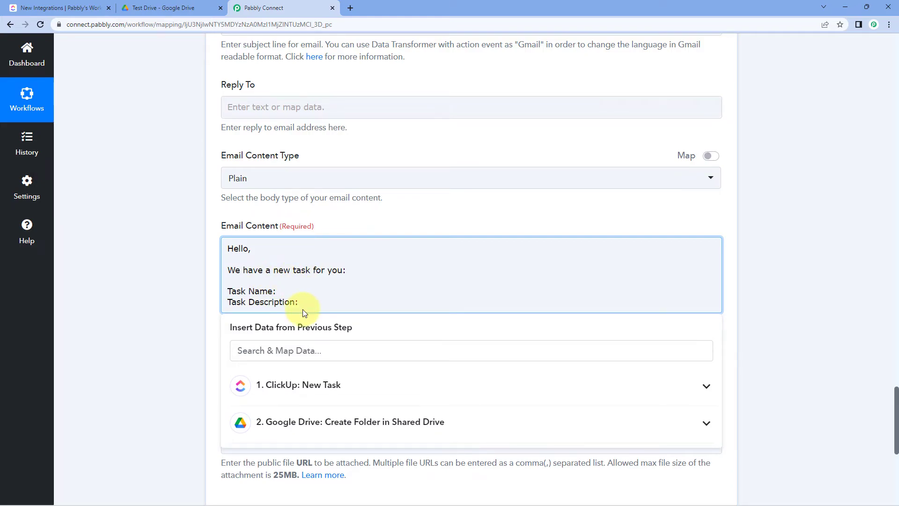
Map ClickUp's Name after the "Task Name:" label and Text Content after the "Task Description:" label in the Email Content
click(301, 384)
scroll(312, 383, down, 2)
scroll(312, 382, down, 5)
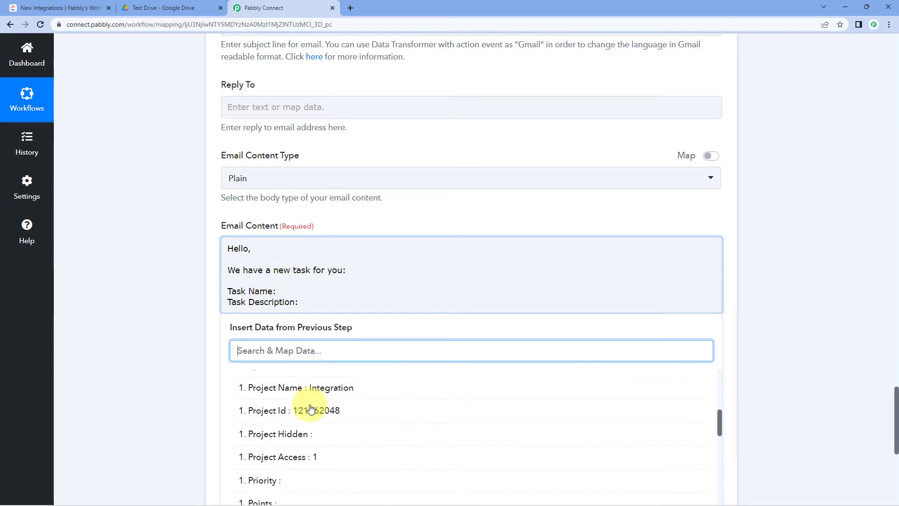
scroll(191, 345, down, 3)
click(310, 383)
click(310, 169)
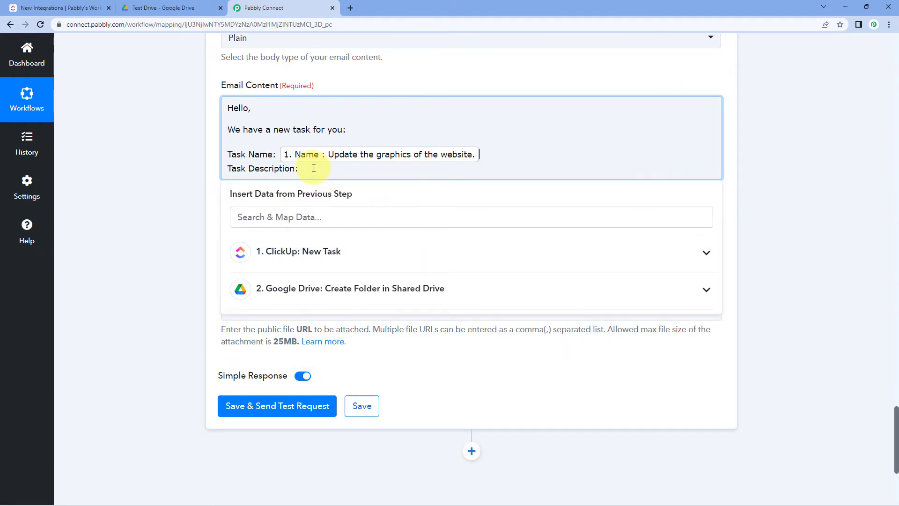
click(300, 251)
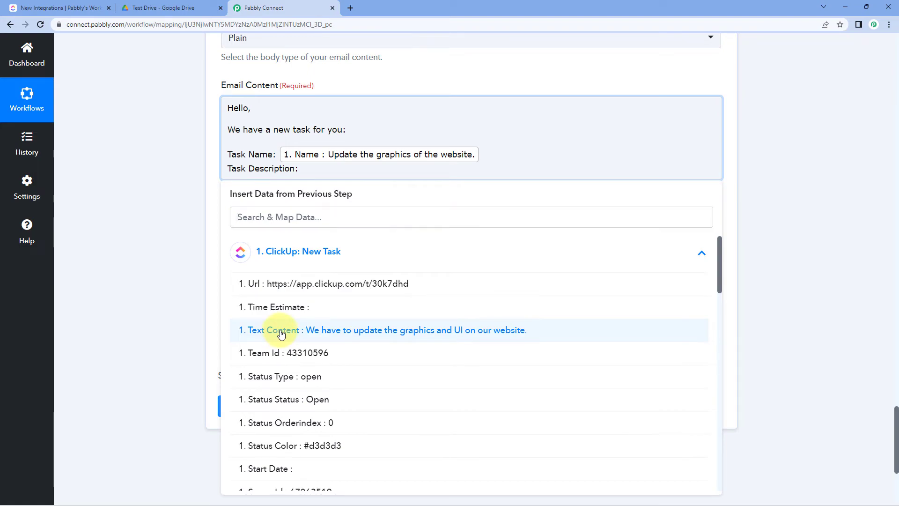
click(281, 330)
Add a "Project:" line below the task description and map ClickUp's Project Name after it
key(Return)
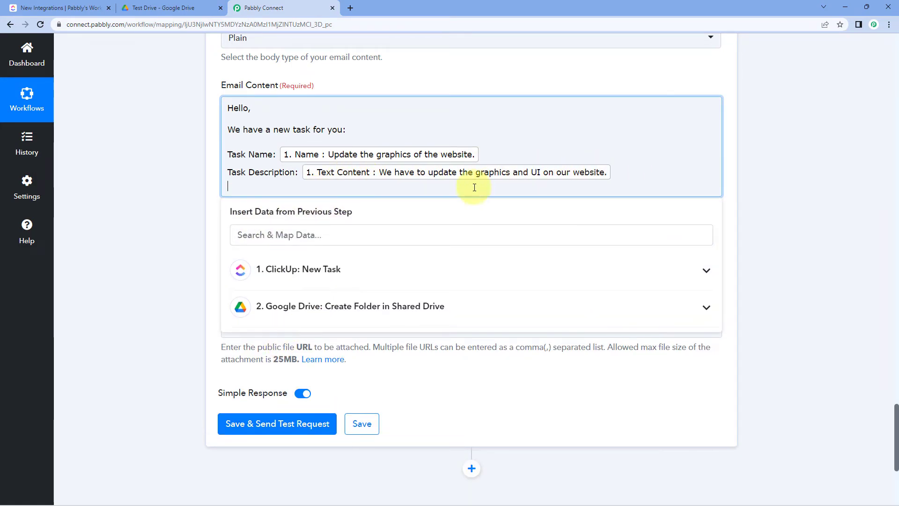
click(307, 271)
scroll(338, 315, down, 3)
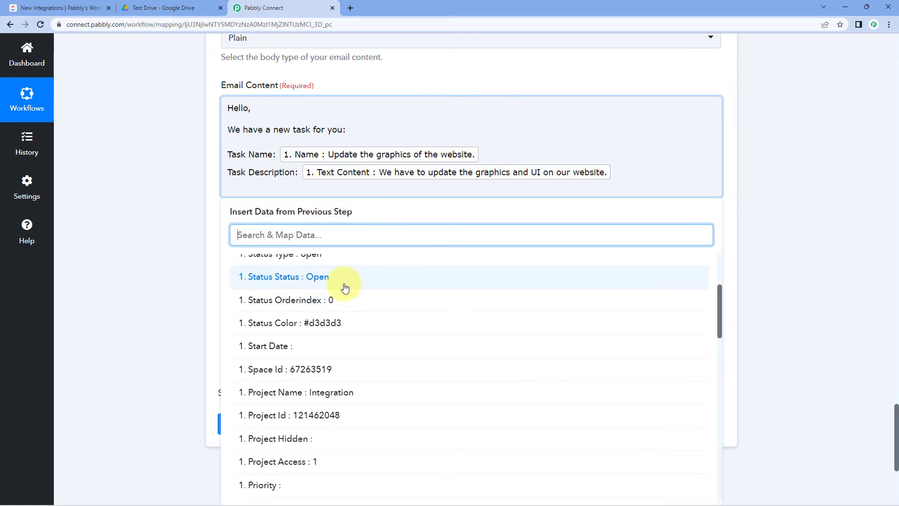
scroll(344, 281, down, 1)
scroll(346, 301, down, 1)
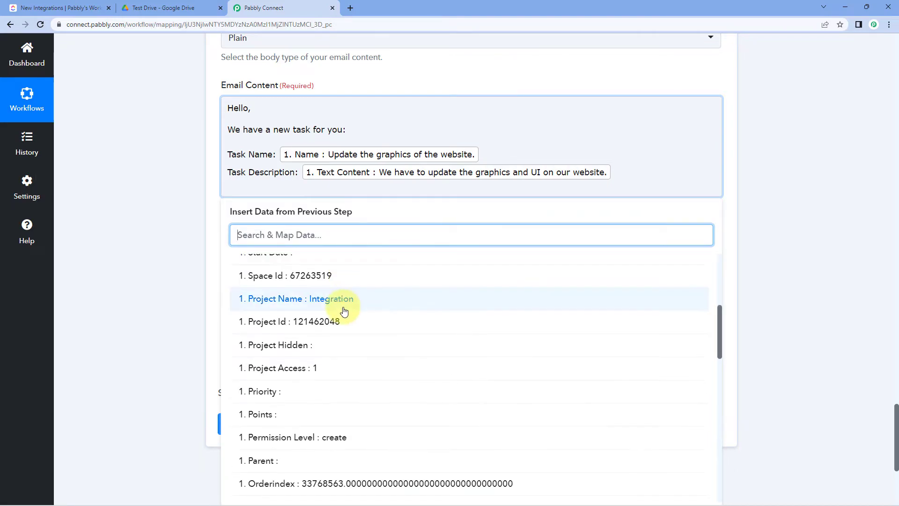
click(628, 177)
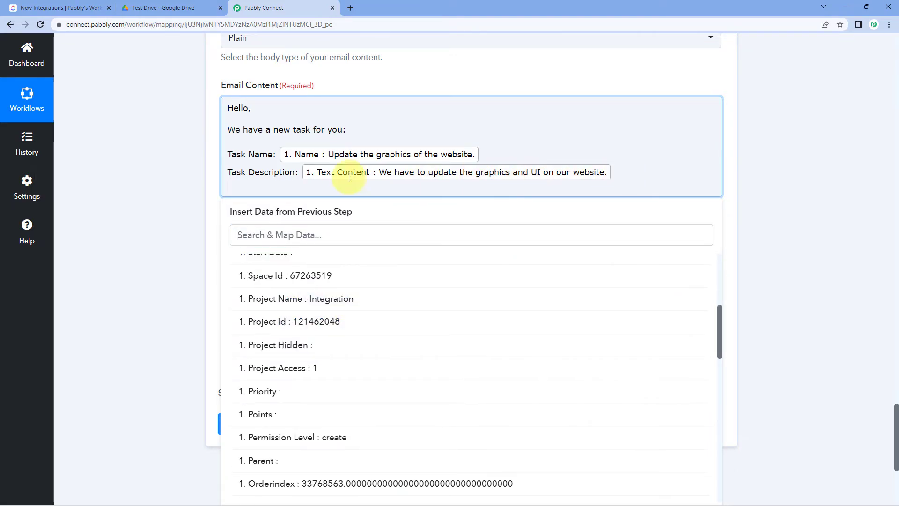
text(Pr)
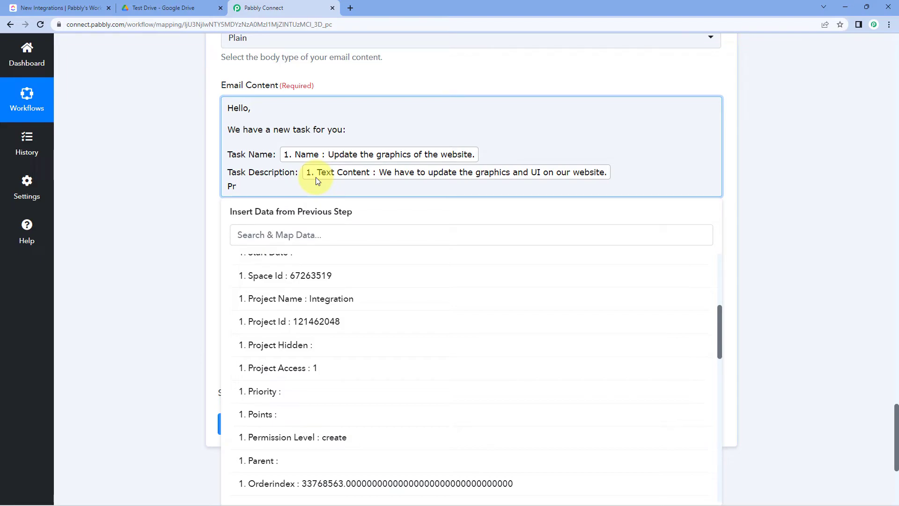
text(oject:)
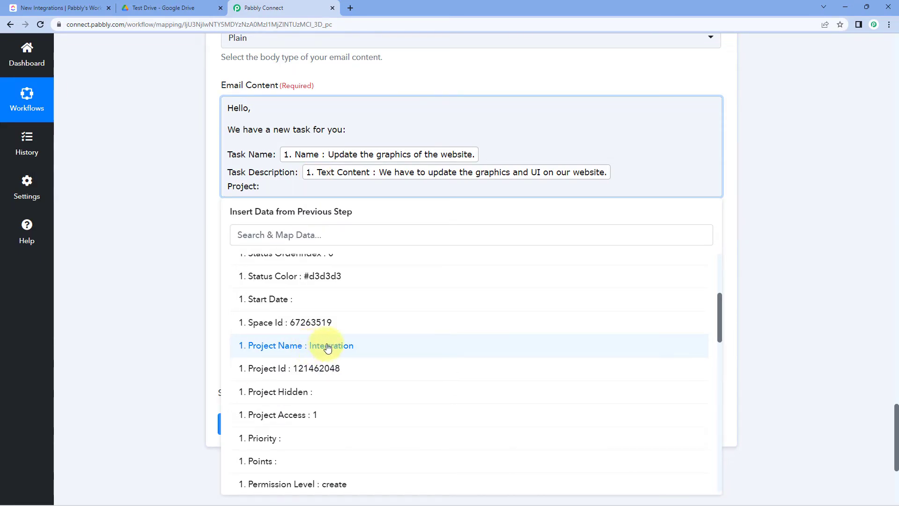
click(302, 346)
click(184, 182)
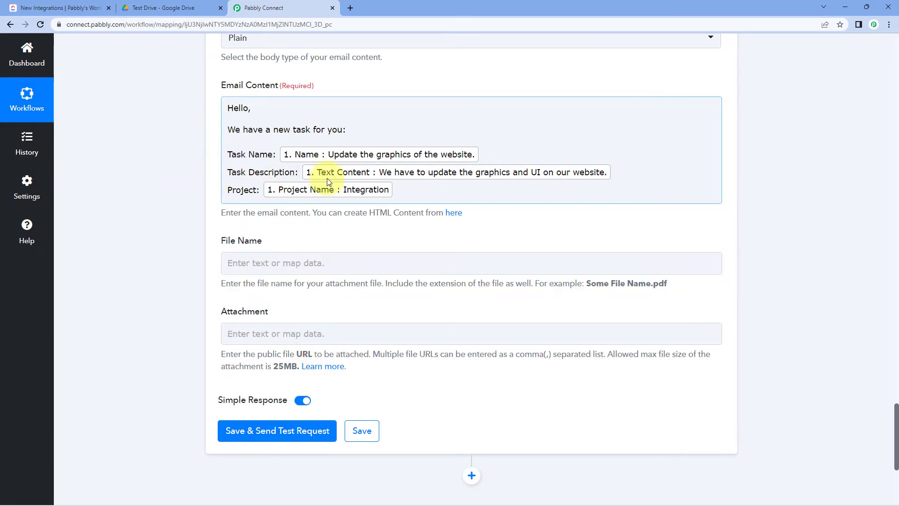
Add "We have created a new folder on Google Drive for all the data regarding to this task:" and map Google Drive's WebViewLink after it
click(414, 187)
key(Return)
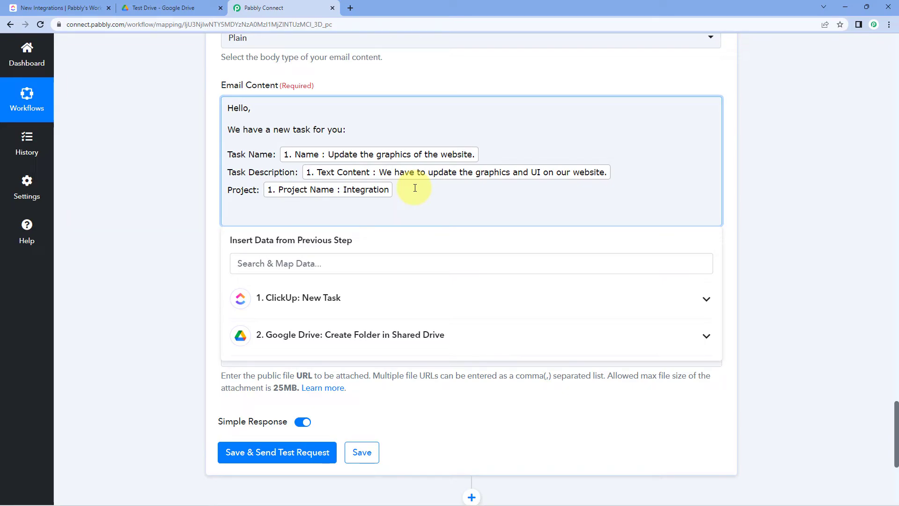
text(We have created a new folder on Google Drive for all the data regarding to this task:)
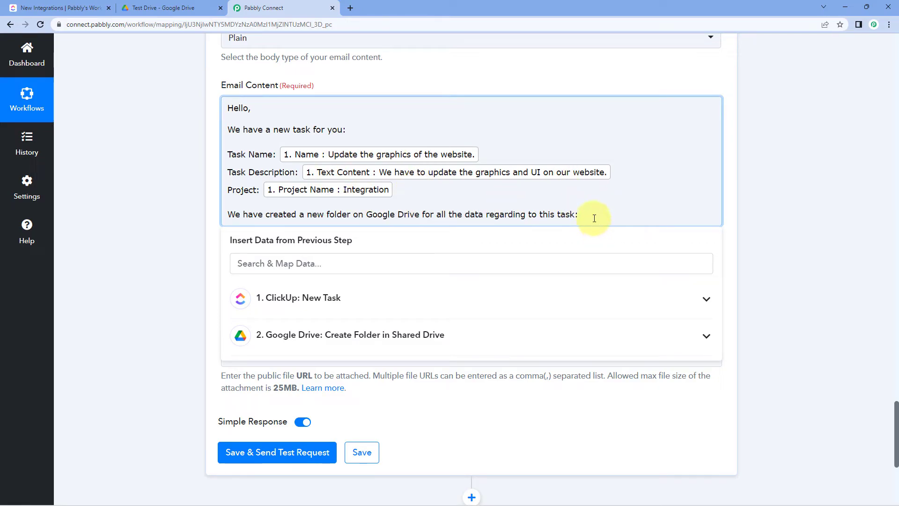
click(450, 336)
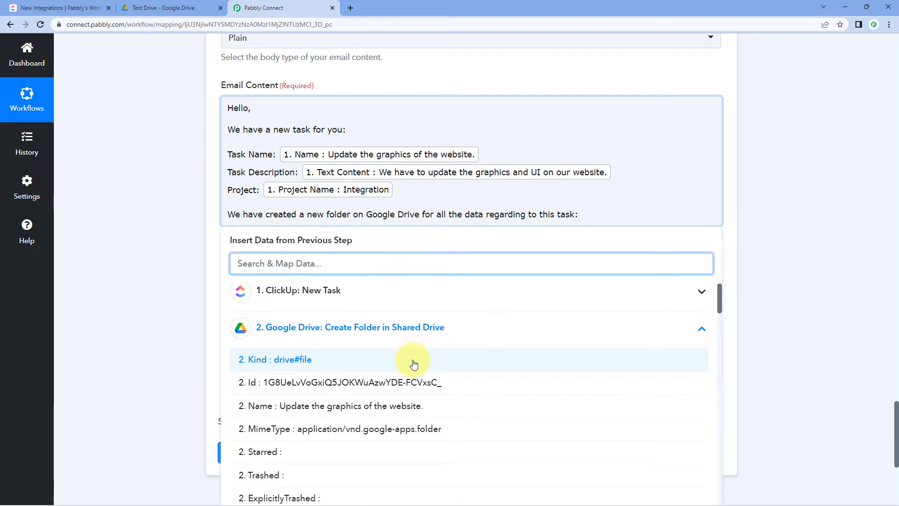
scroll(414, 363, down, 3)
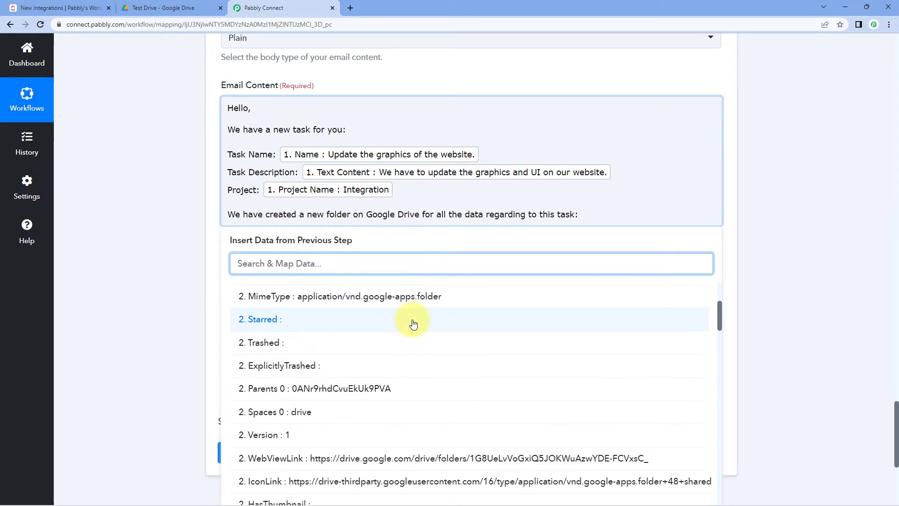
scroll(431, 346, down, 2)
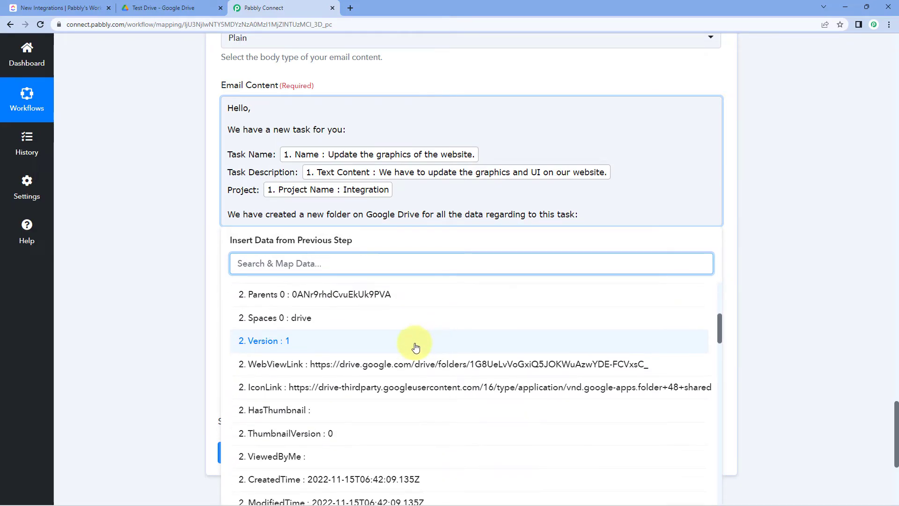
click(376, 362)
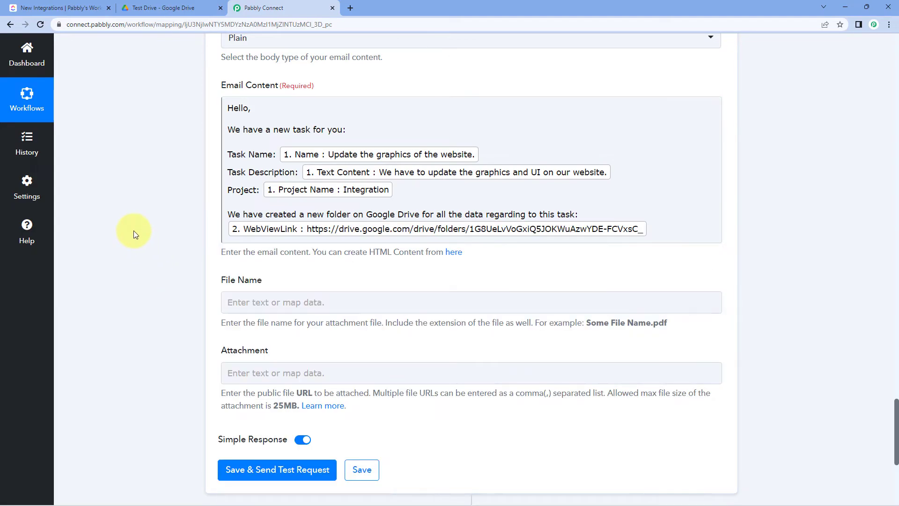
Close the Email Content with "Thank You" after a blank line below the folder link
click(671, 233)
key(Return)
key(Return)
text(T)
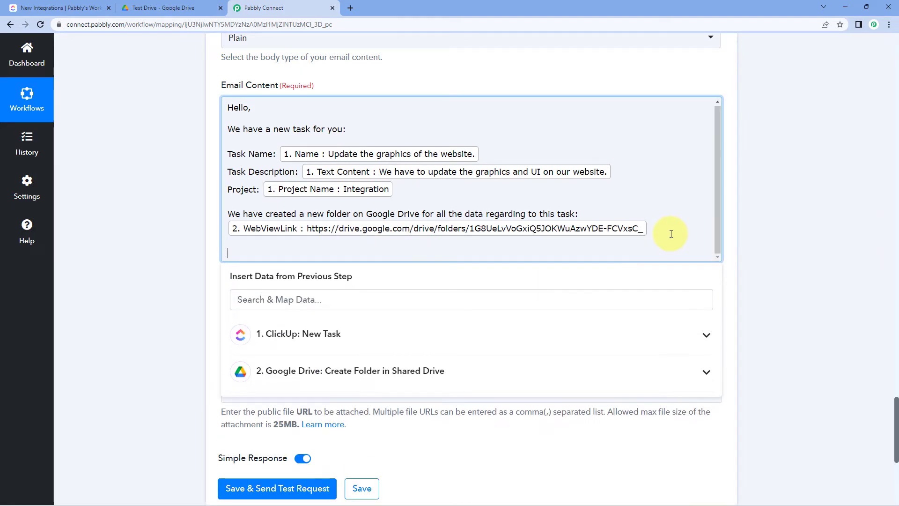
text(hank o)
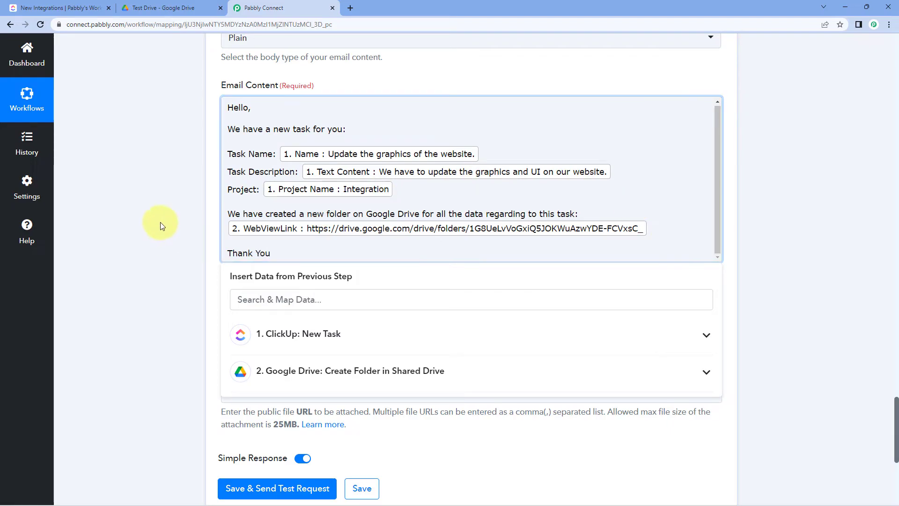
click(175, 208)
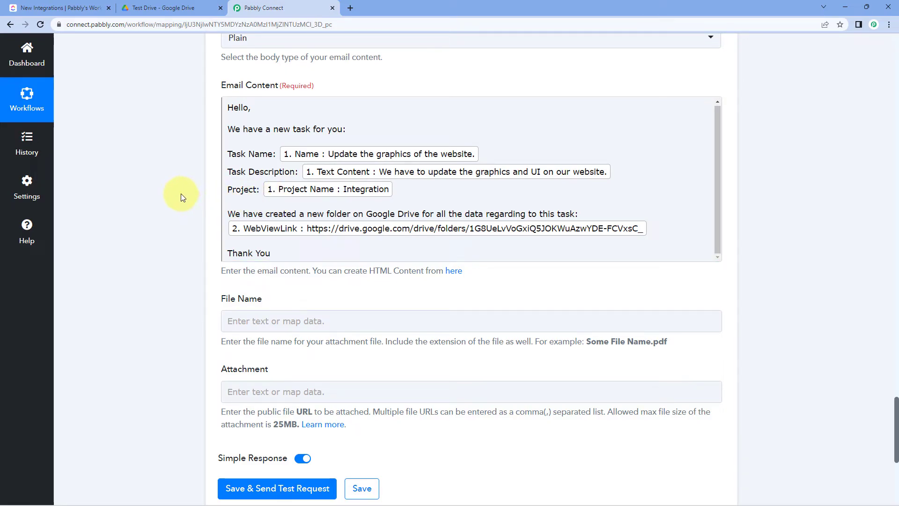
Leave the File Name and Attachment fields empty, then save the Gmail step and send a test request
scroll(180, 189, down, 1)
scroll(180, 189, down, 3)
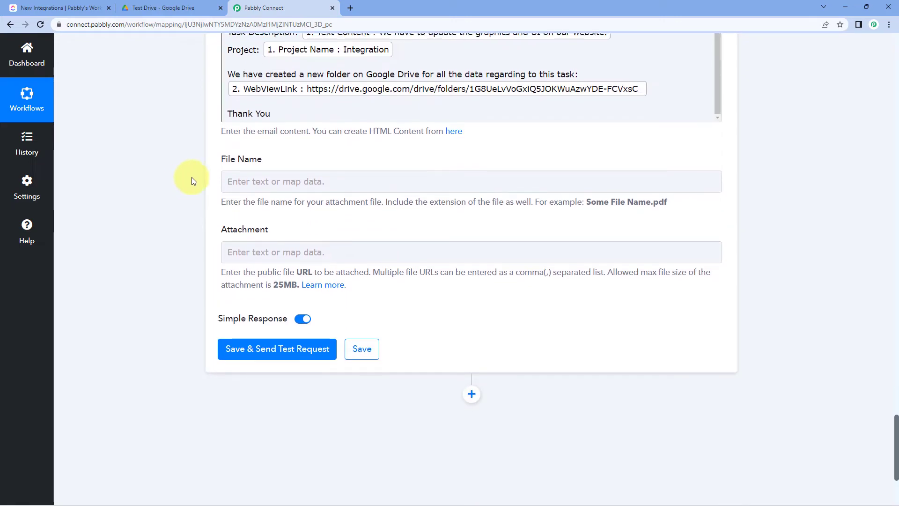
click(381, 242)
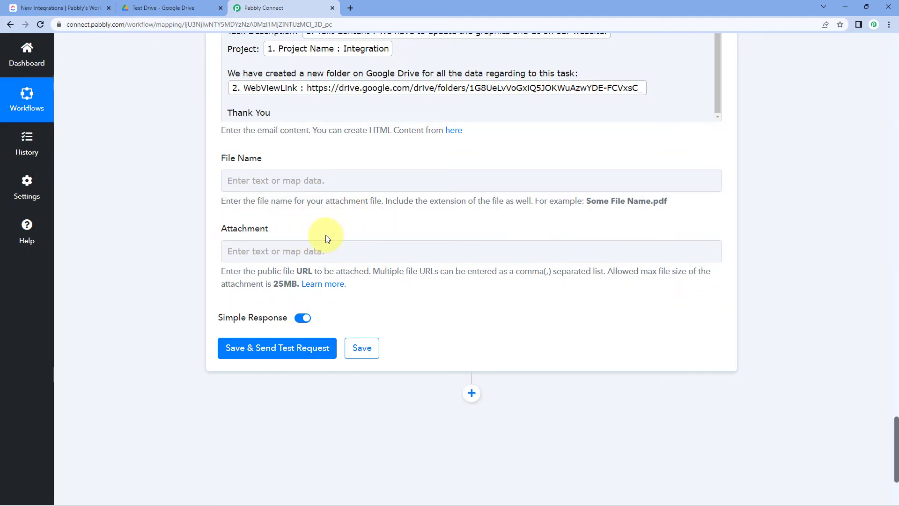
click(287, 349)
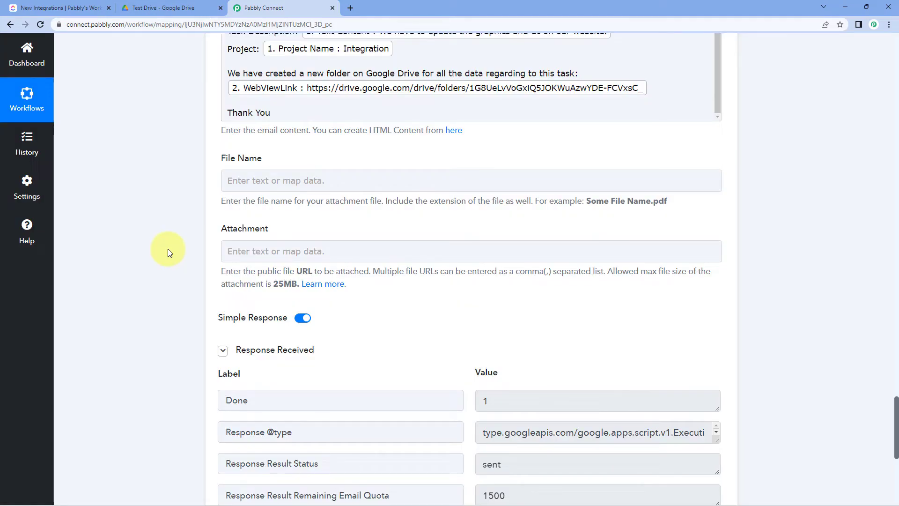
Review the Gmail step's test response and the mapped Recipient Email Addresses field
scroll(158, 293, down, 1)
scroll(159, 292, down, 3)
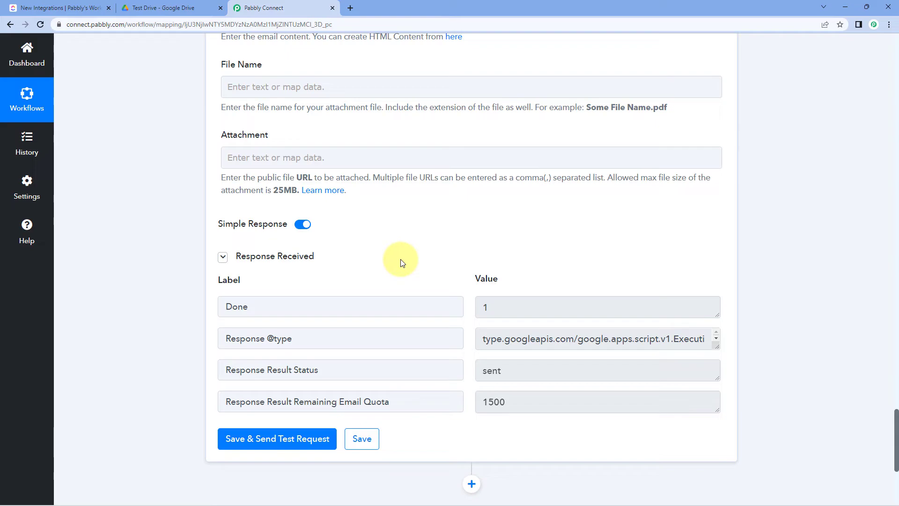
scroll(400, 259, up, 15)
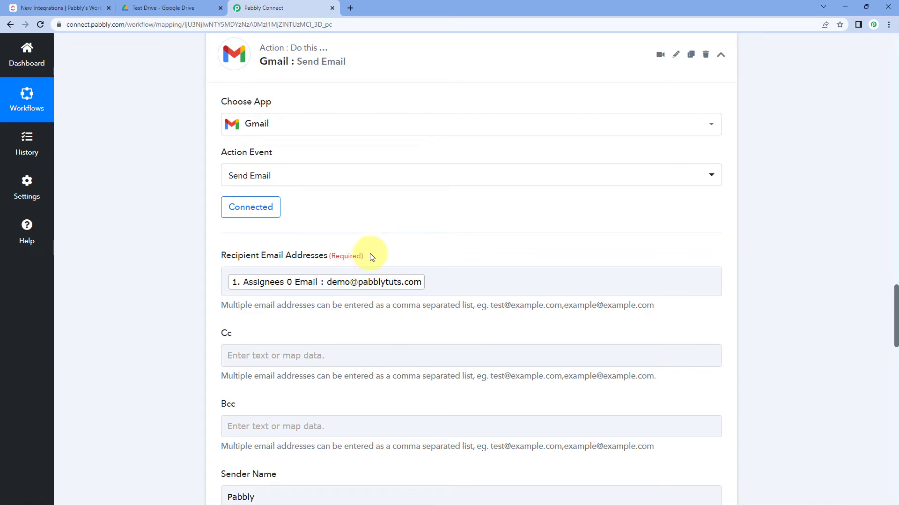
click(347, 293)
click(388, 257)
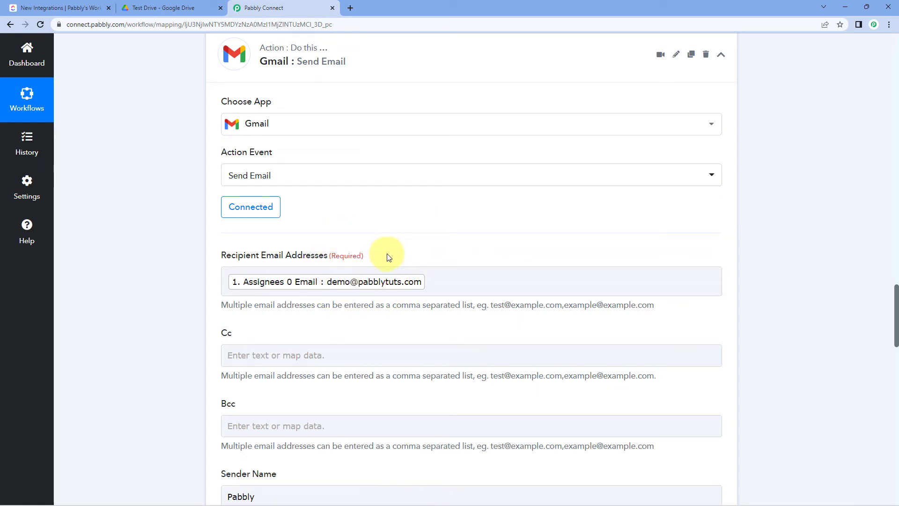
Switch to Gmail in a new tab, open the "New Task: Update the graphics of the website." email and check its subject
click(350, 6)
click(783, 51)
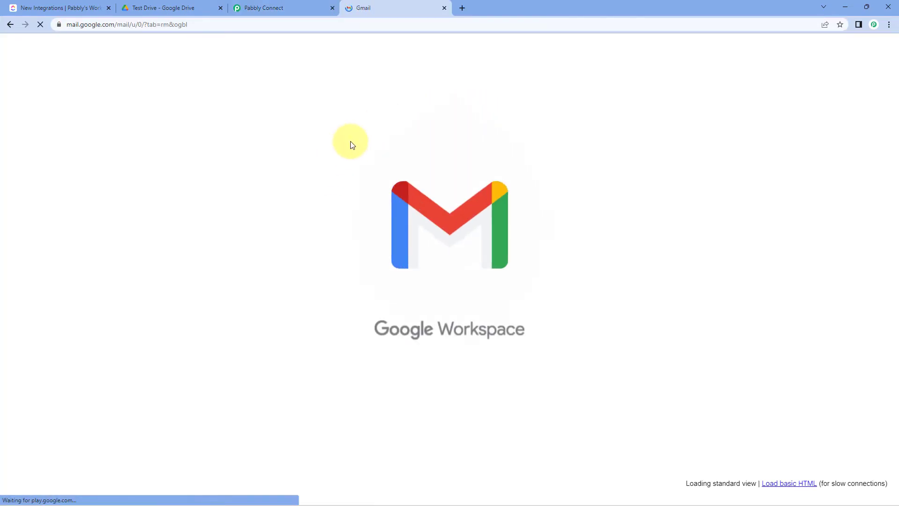
click(345, 143)
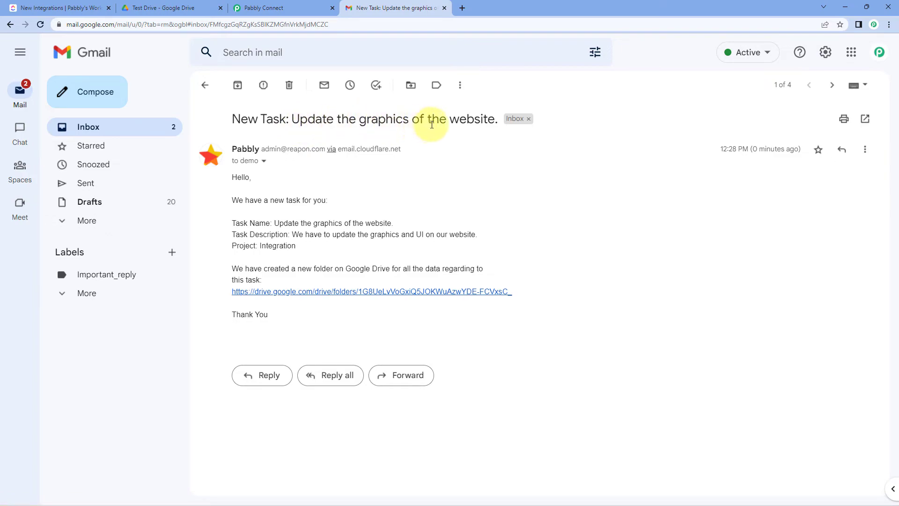
drag(290, 116, 495, 121)
click(326, 188)
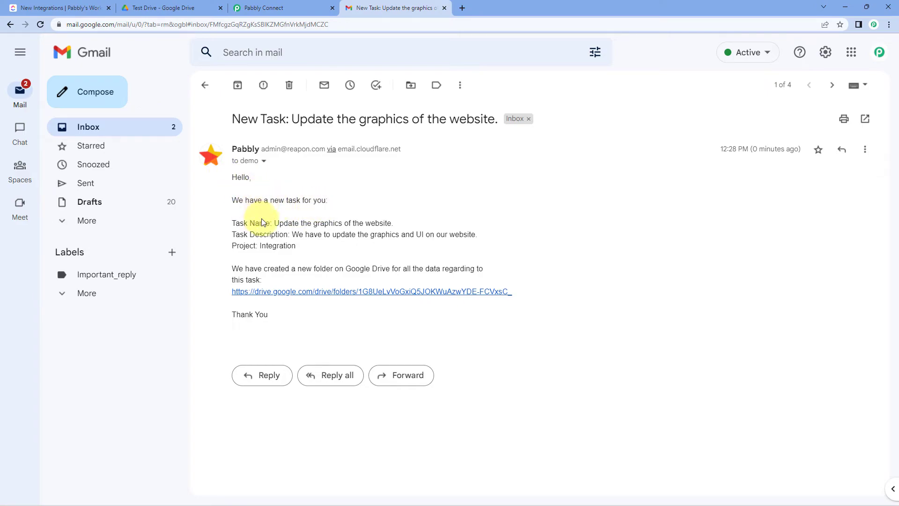
Compare the email's task details with the ClickUp task and check the folder behind its Google Drive link
drag(273, 219, 392, 223)
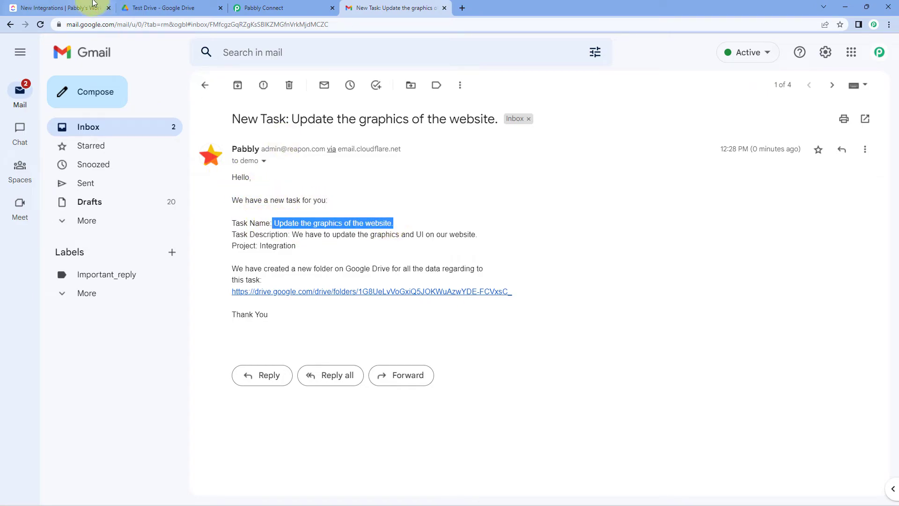
click(63, 8)
click(371, 8)
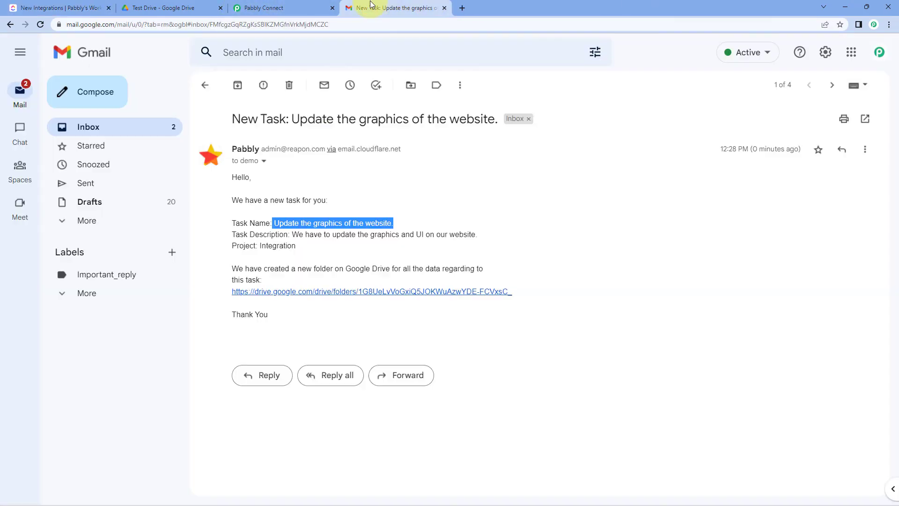
drag(291, 234, 301, 249)
click(281, 280)
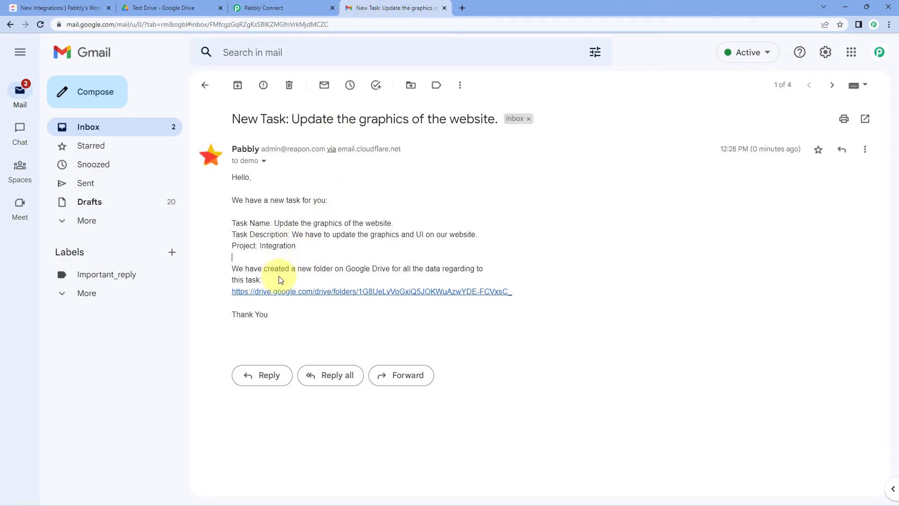
click(368, 292)
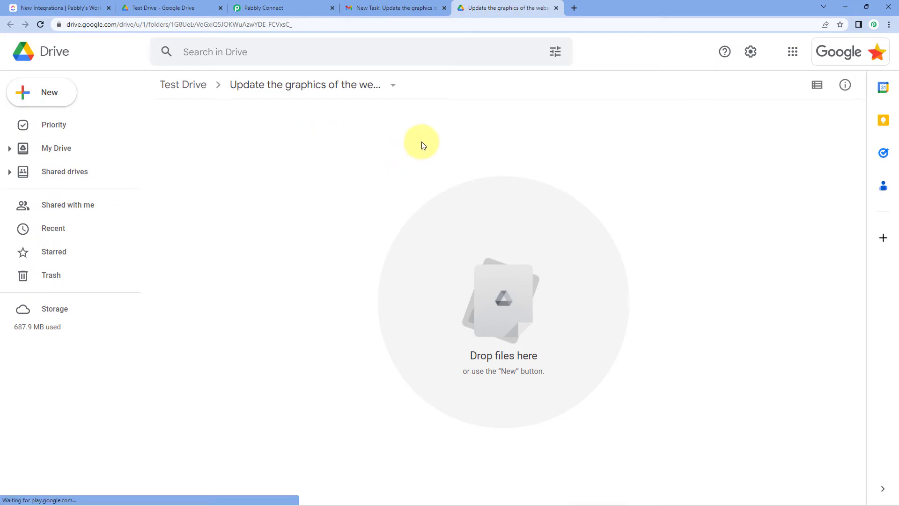
click(556, 8)
Switch back to the Pabbly Connect workflow and collapse the expanded step details to get an overview
click(323, 8)
scroll(749, 235, up, 3)
scroll(723, 187, up, 15)
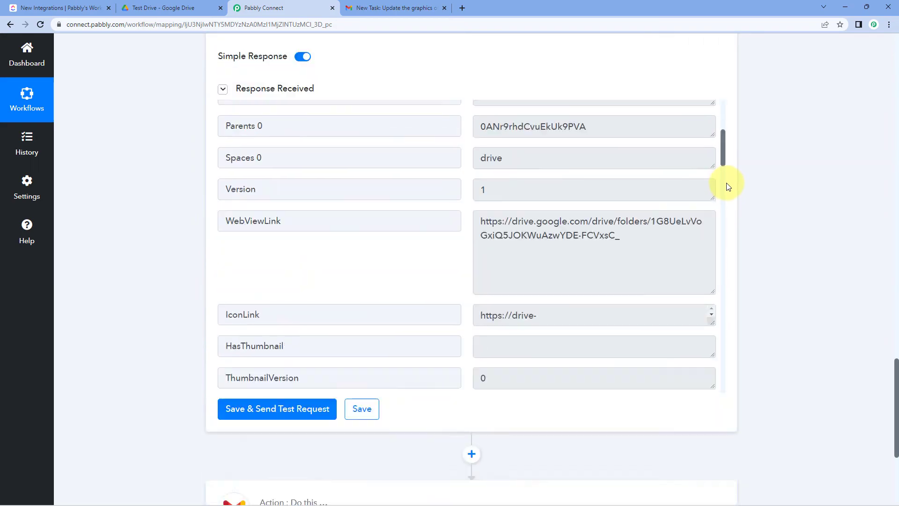
scroll(727, 190, up, 20)
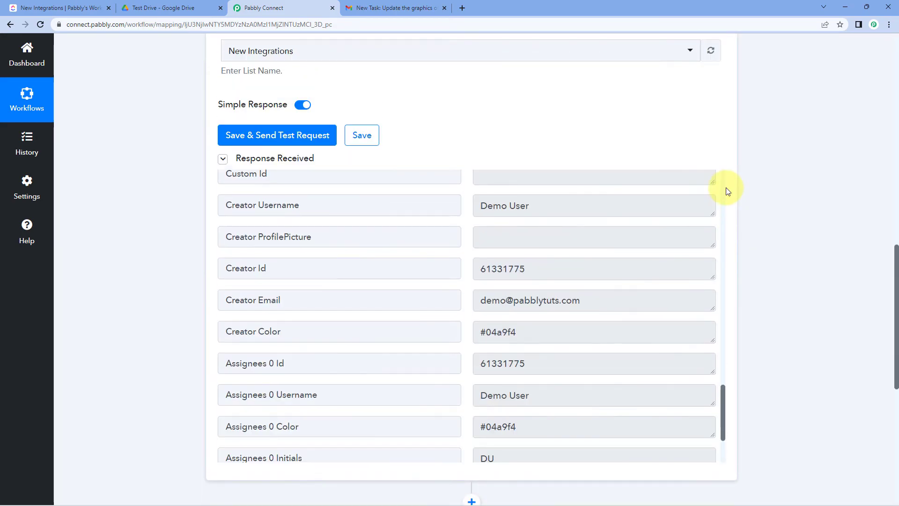
scroll(727, 191, up, 3)
click(724, 197)
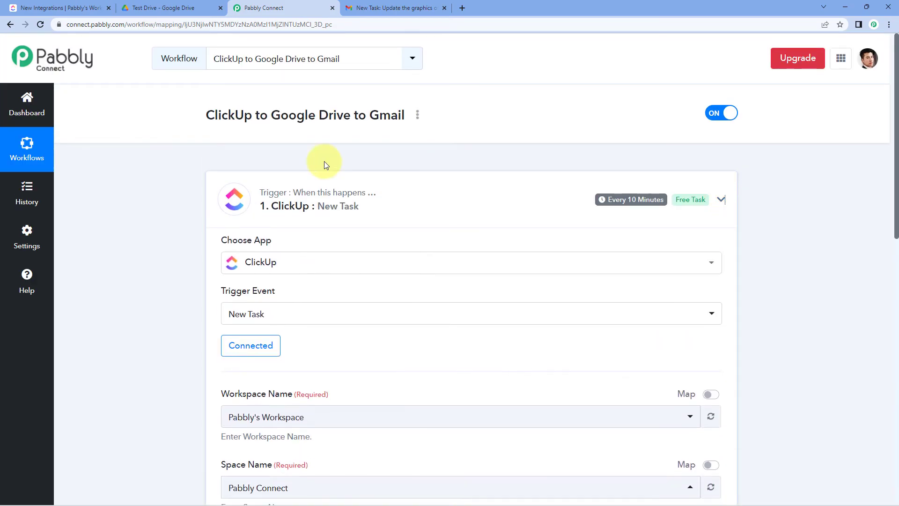
scroll(193, 170, down, 1)
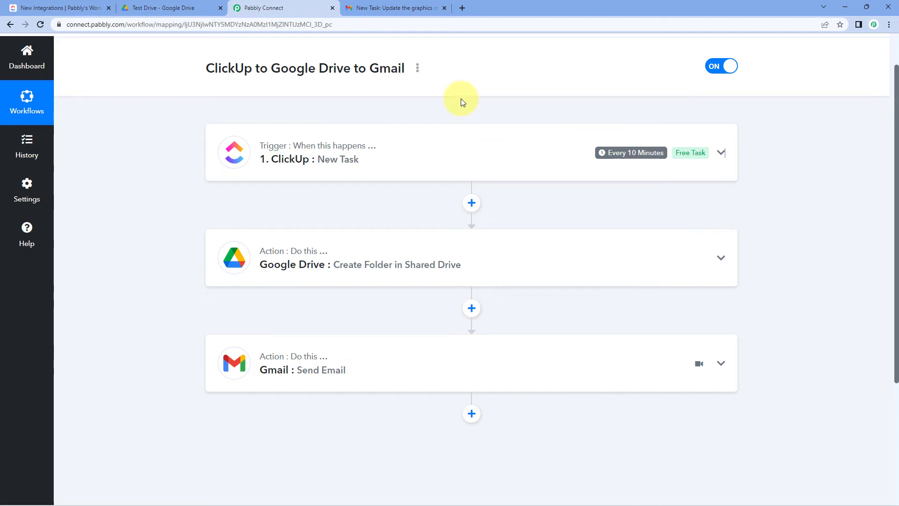
Switch to ClickUp and create a "Real-Time Test" task in the New Integrations list, assigned to the demo user
click(61, 7)
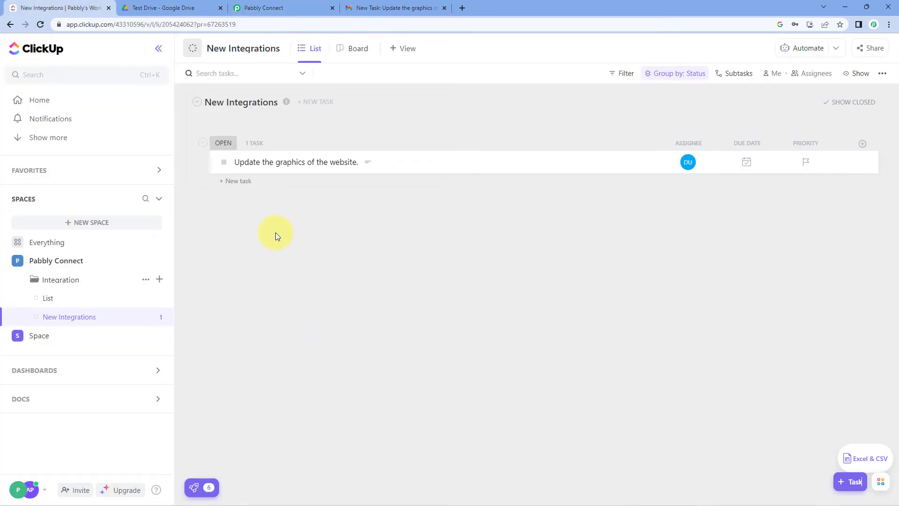
click(243, 183)
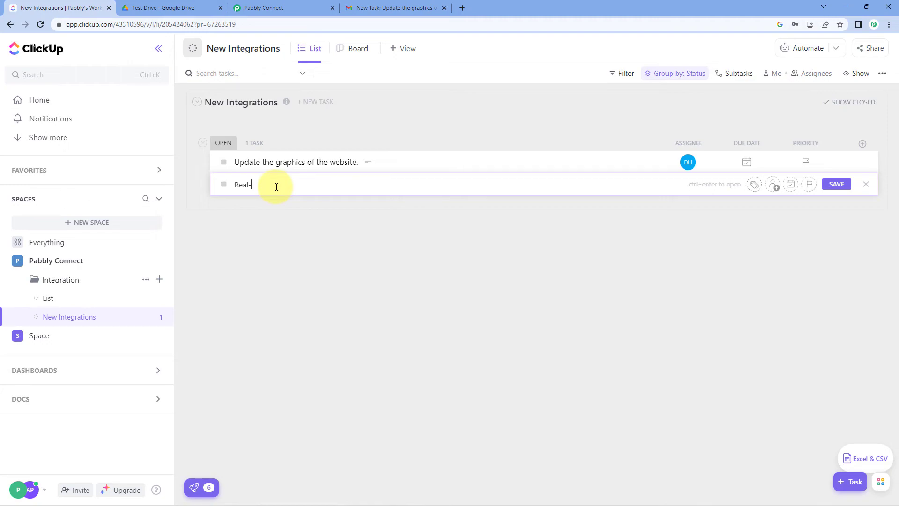
text(est)
click(773, 184)
click(778, 273)
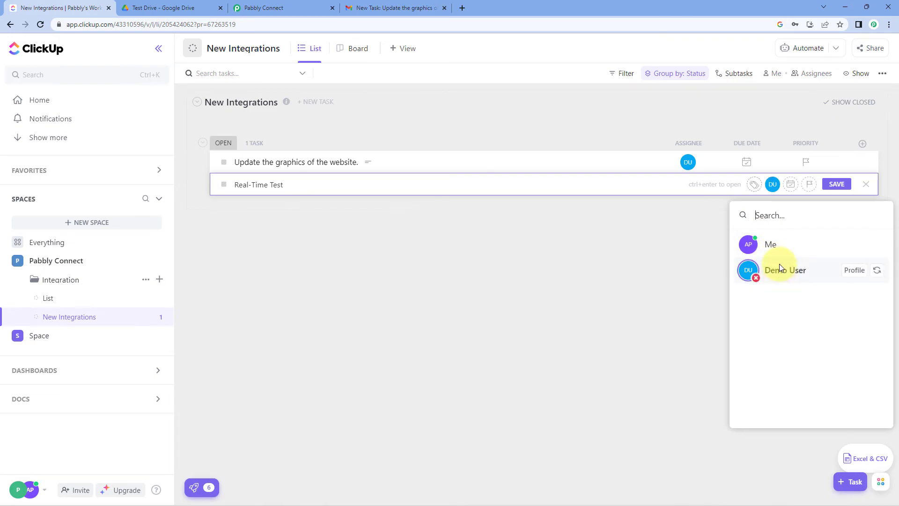
click(837, 184)
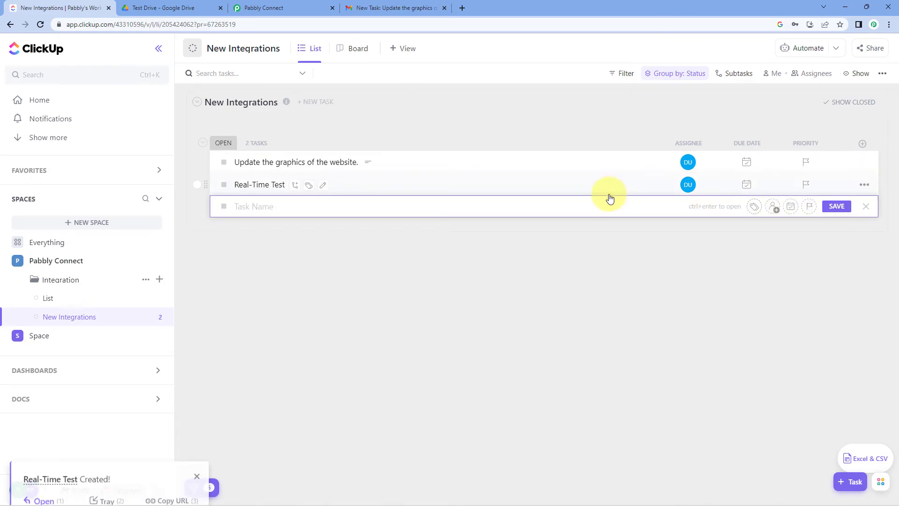
Give the Real-Time Test task the description "We have to test this automation in real-time." and close the task
click(521, 186)
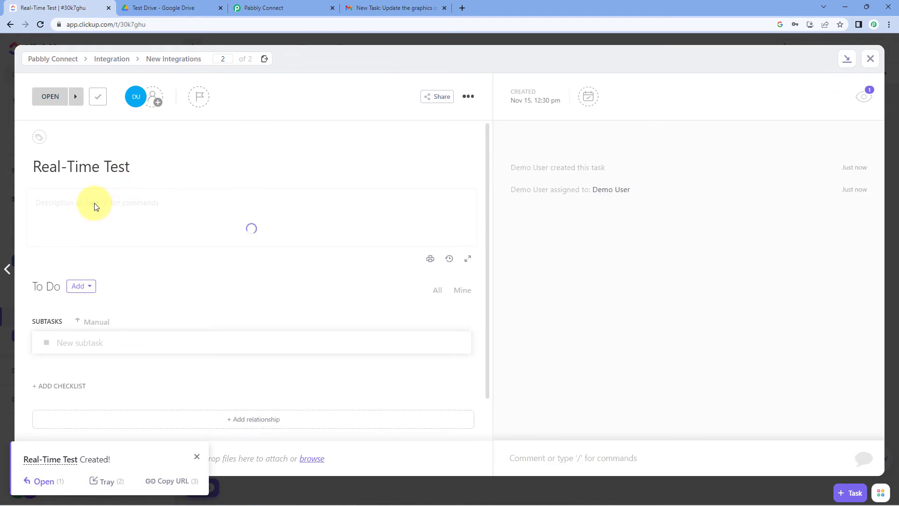
text(We have to test th)
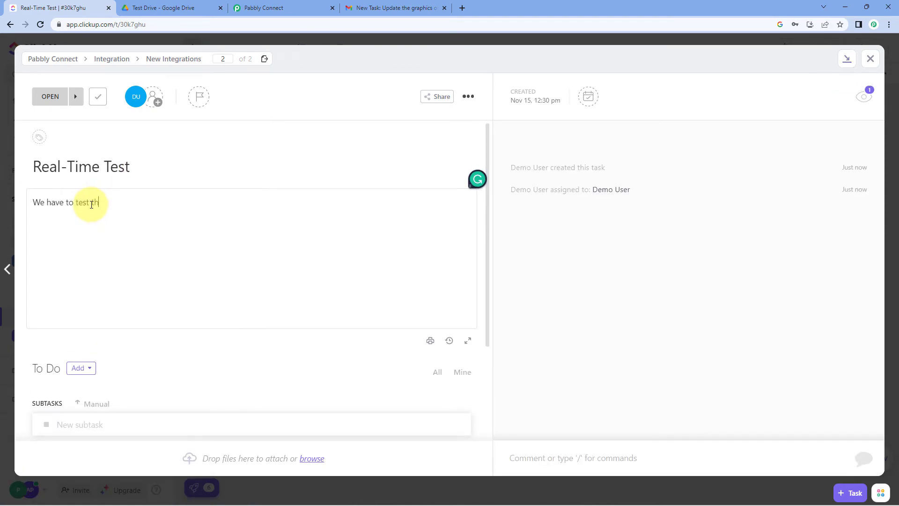
text(is automation in real-time.)
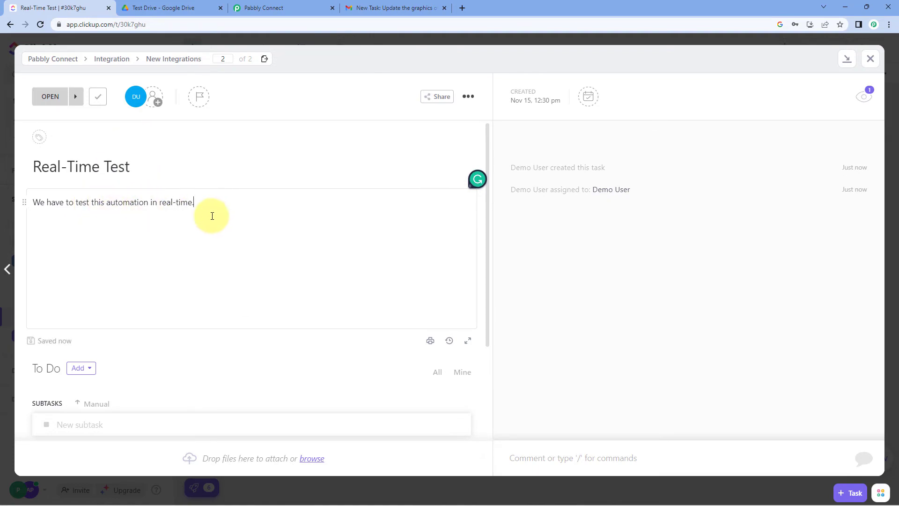
click(301, 165)
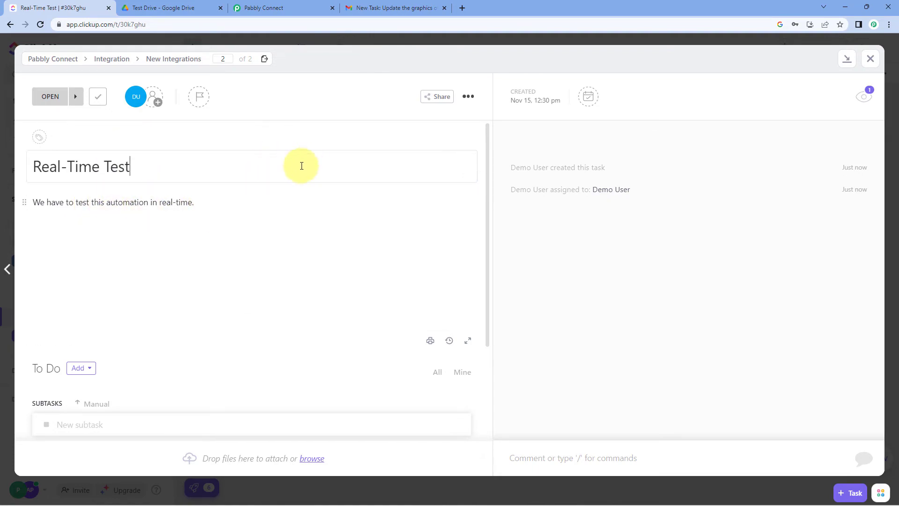
click(870, 58)
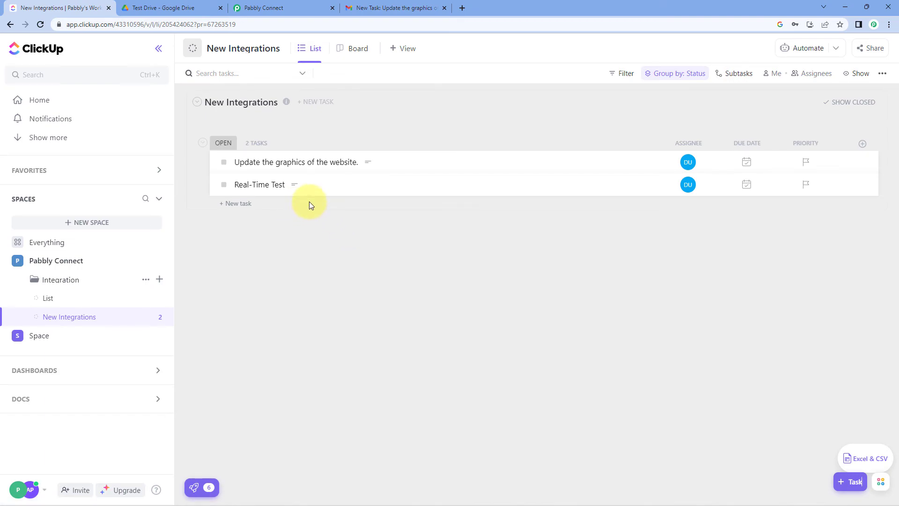
Check Test Drive in Google Drive for the Real-Time Test folder, open it, and compare its name with the ClickUp task
click(169, 8)
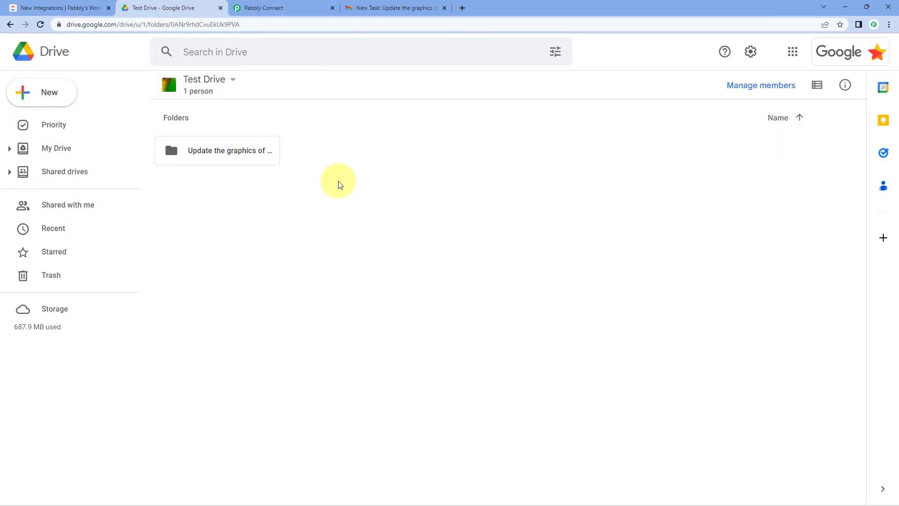
click(278, 6)
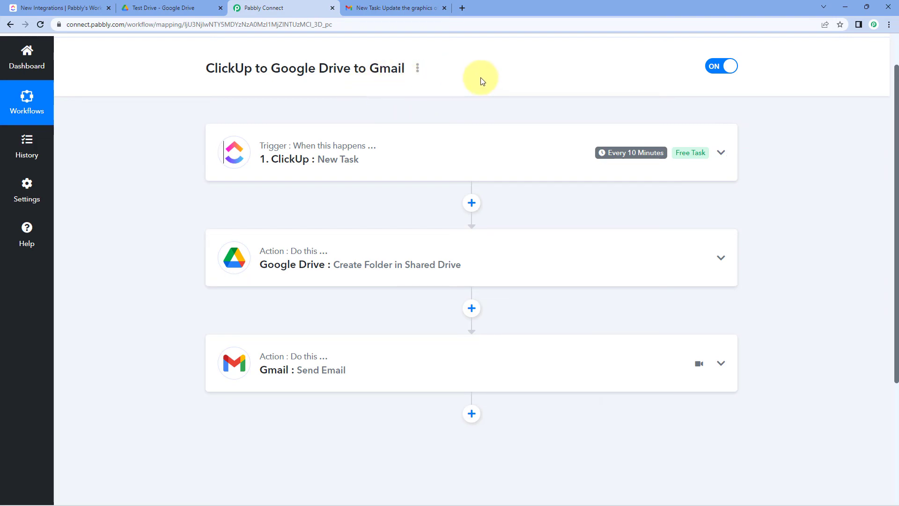
click(182, 7)
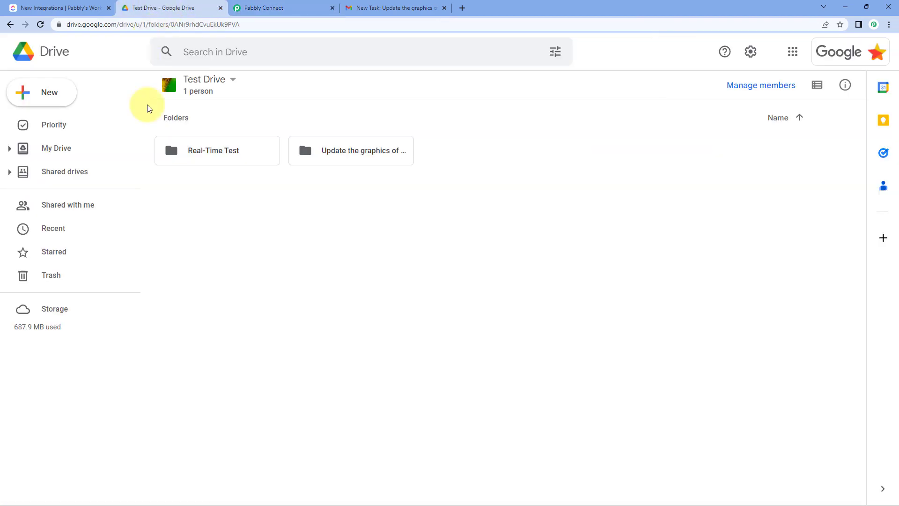
click(229, 152)
double_click(229, 153)
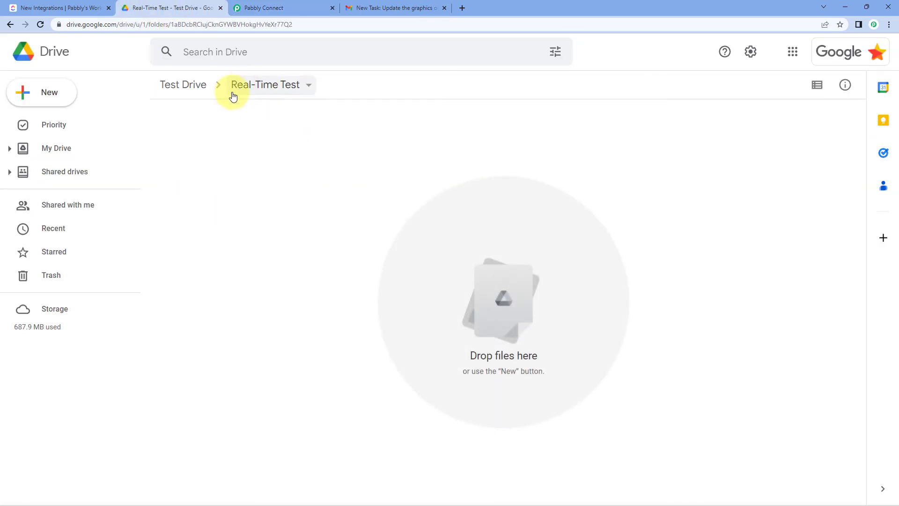
click(48, 6)
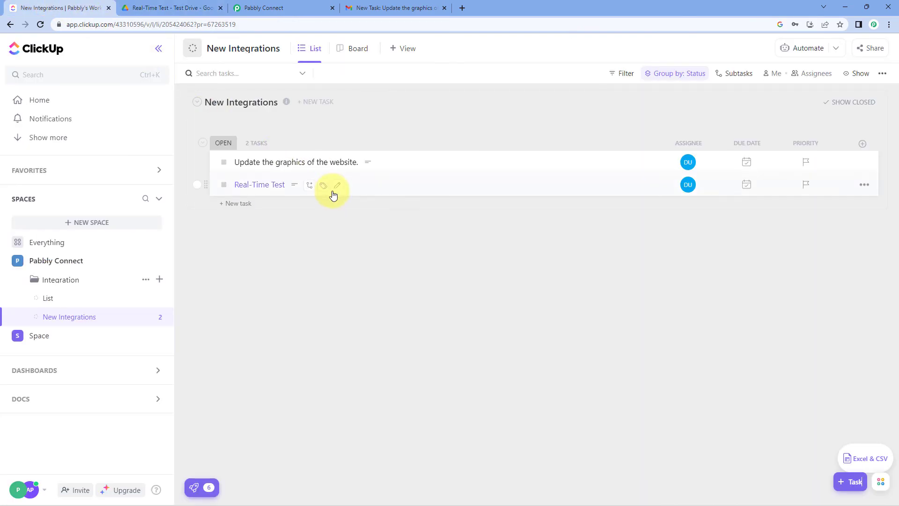
Open the "New Task: Real-Time Test" email in Gmail and compare its task name, description and project with ClickUp
click(394, 8)
click(196, 93)
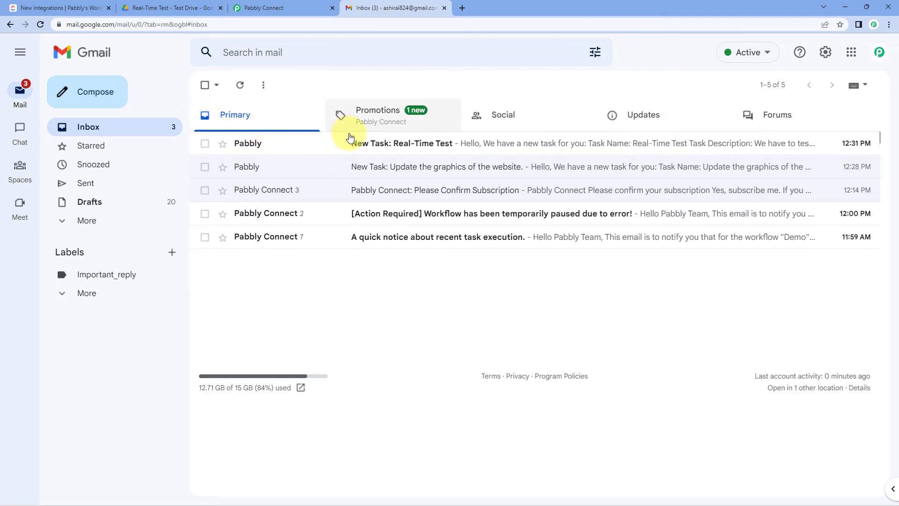
click(340, 148)
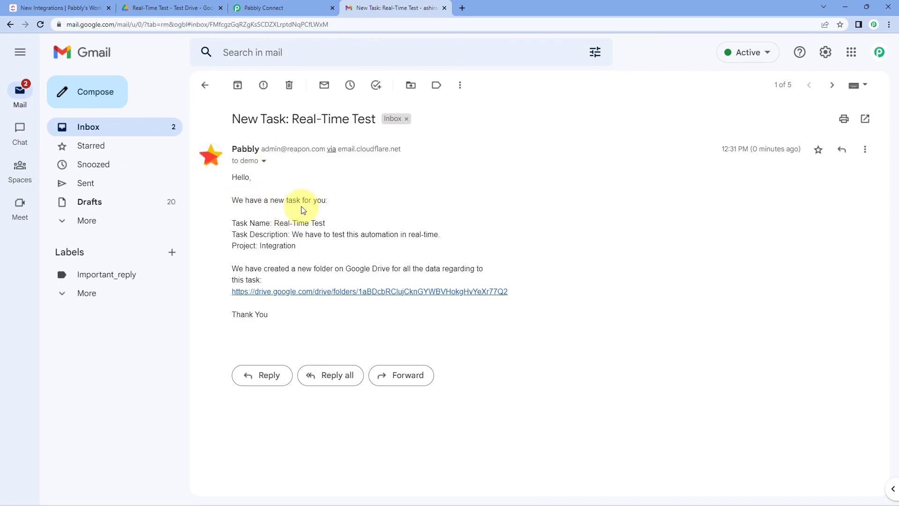
drag(274, 223, 260, 246)
click(291, 233)
click(306, 251)
click(98, 8)
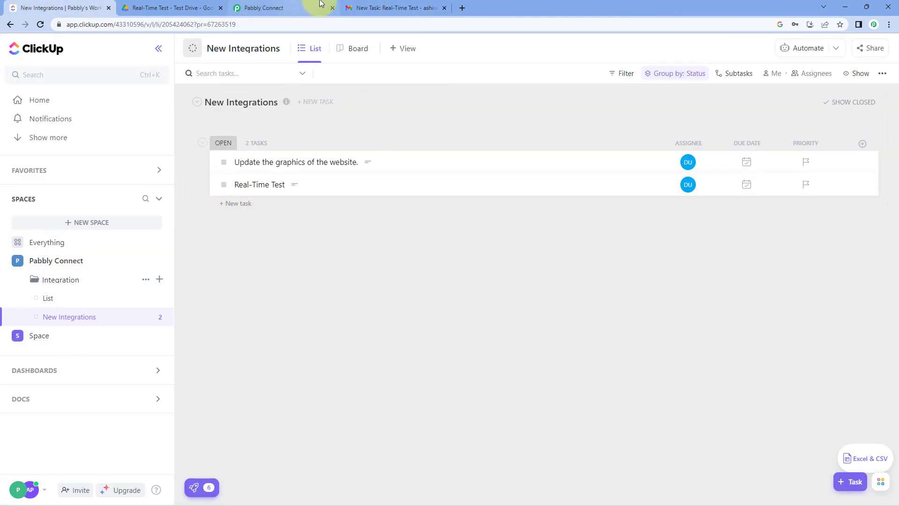
click(393, 7)
Check the Google Drive folder link in the Real-Time Test email and return to the Pabbly Connect workflow overview
click(295, 272)
click(359, 290)
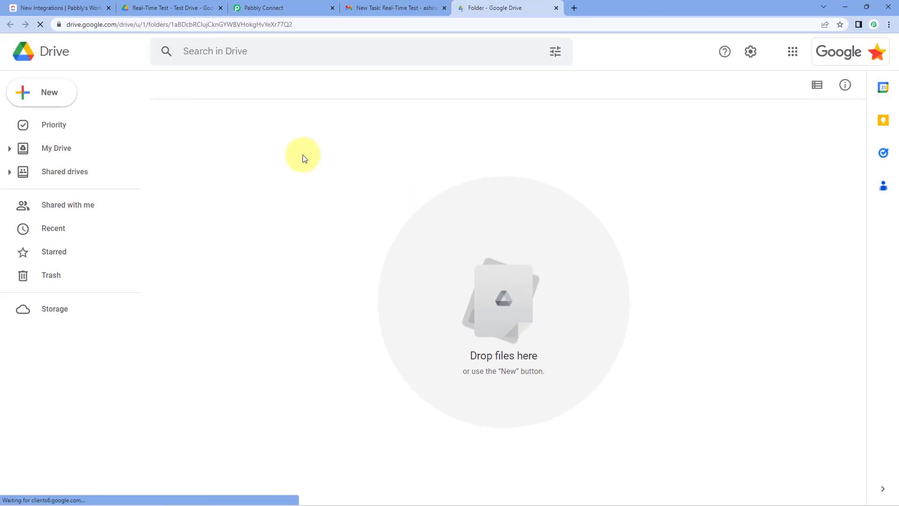
click(556, 8)
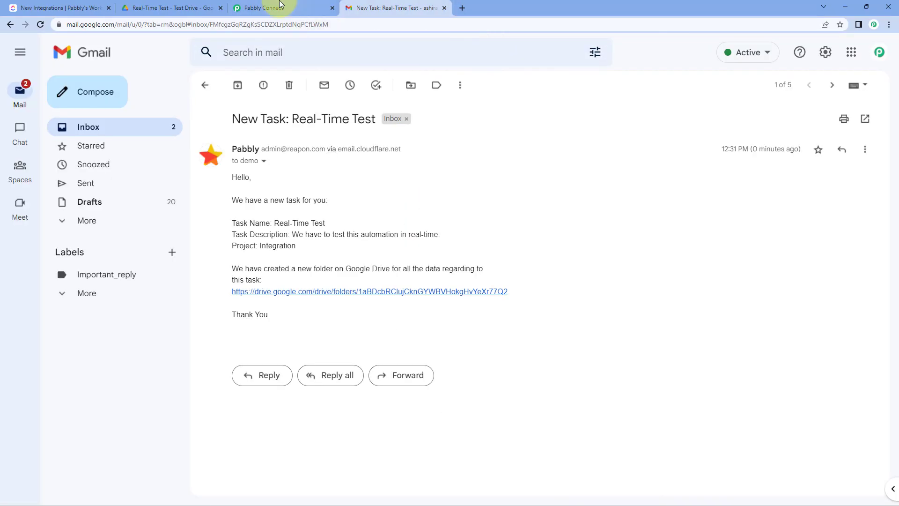
click(286, 8)
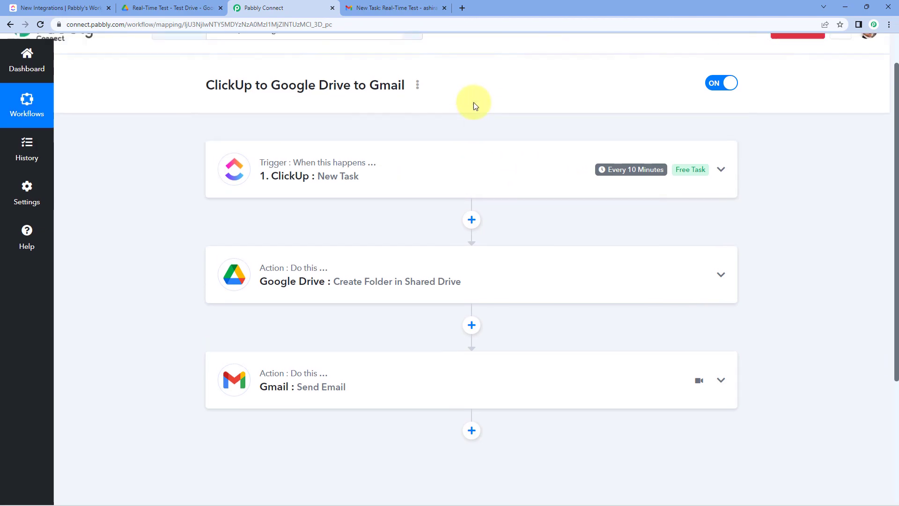
scroll(473, 103, up, 1)
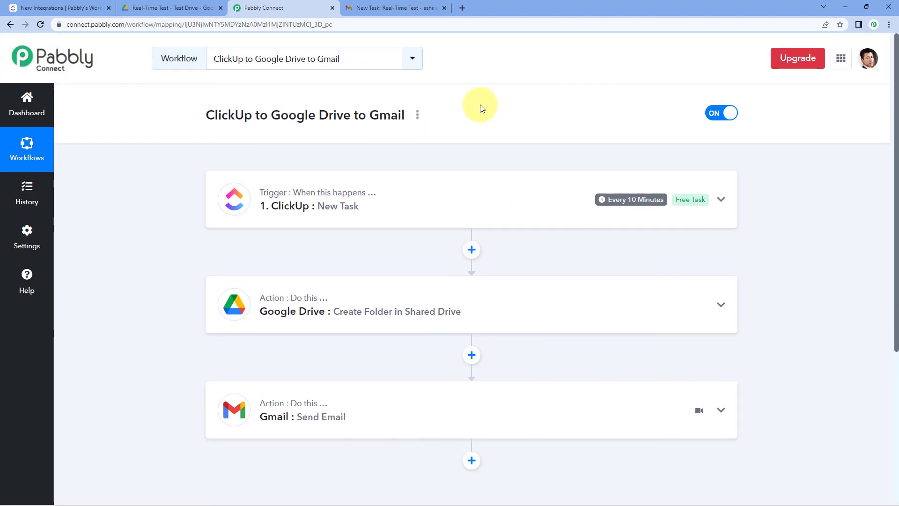